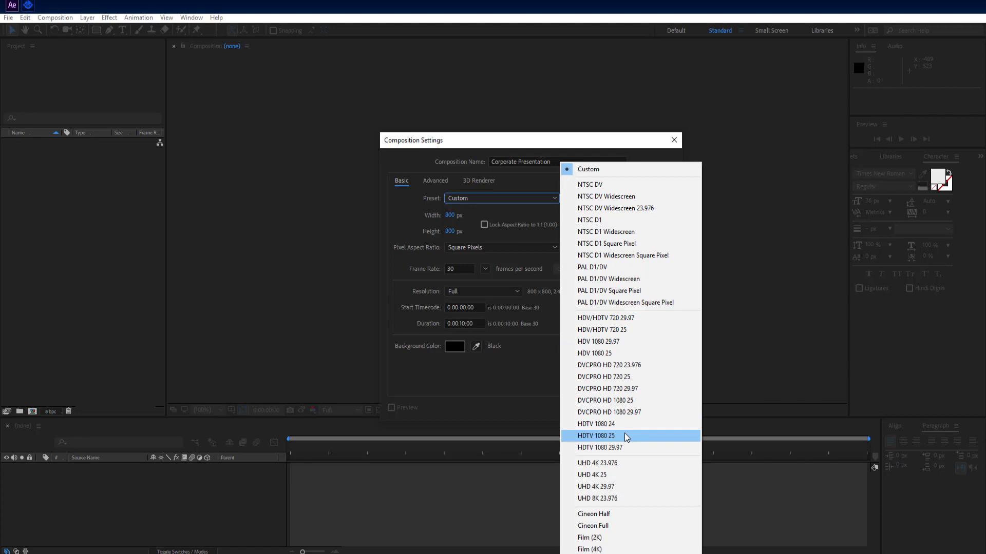
Apply the HDTV 1080 25 preset, change the frame rate to 30 fps and create the Corporate Presentation composition
left_click(625, 437)
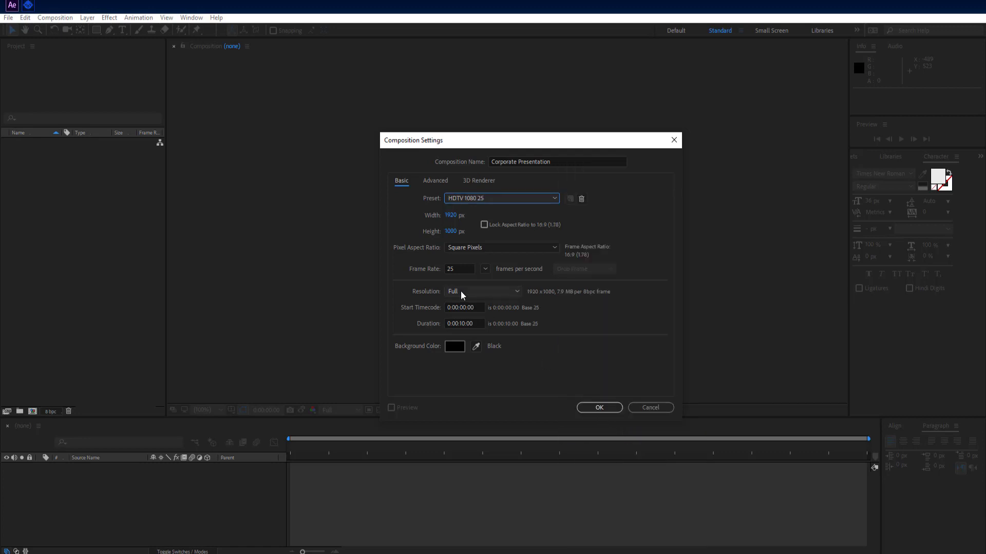
left_click(484, 268)
left_click(511, 363)
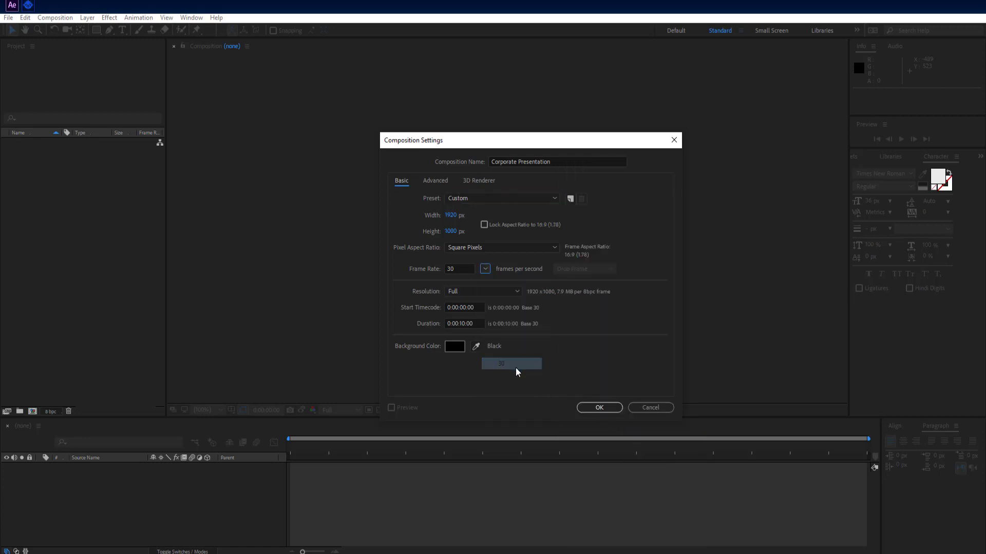
left_click(596, 409)
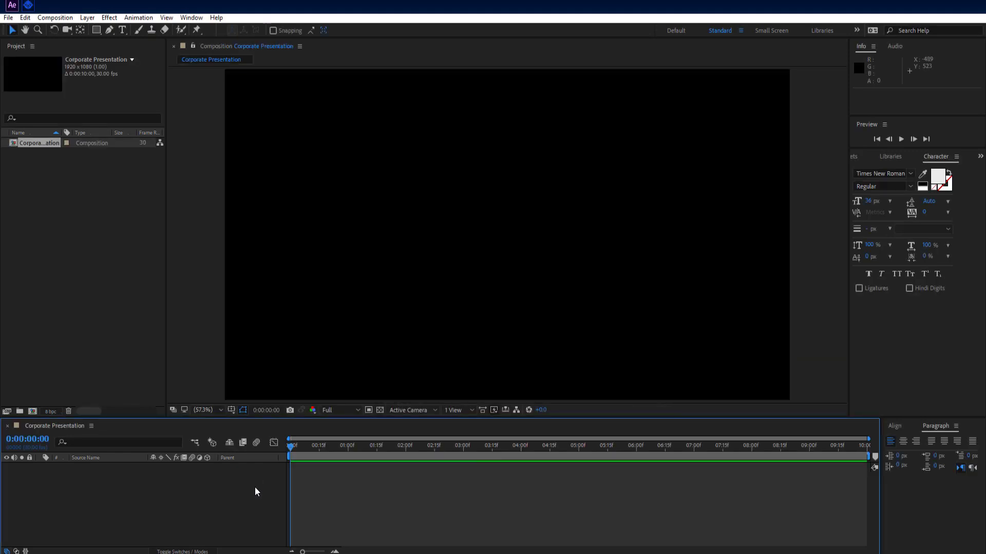
Add a full-frame 1920 x 1080 solid layer in pale blue (C0E0FC) to the composition
right_click(203, 484)
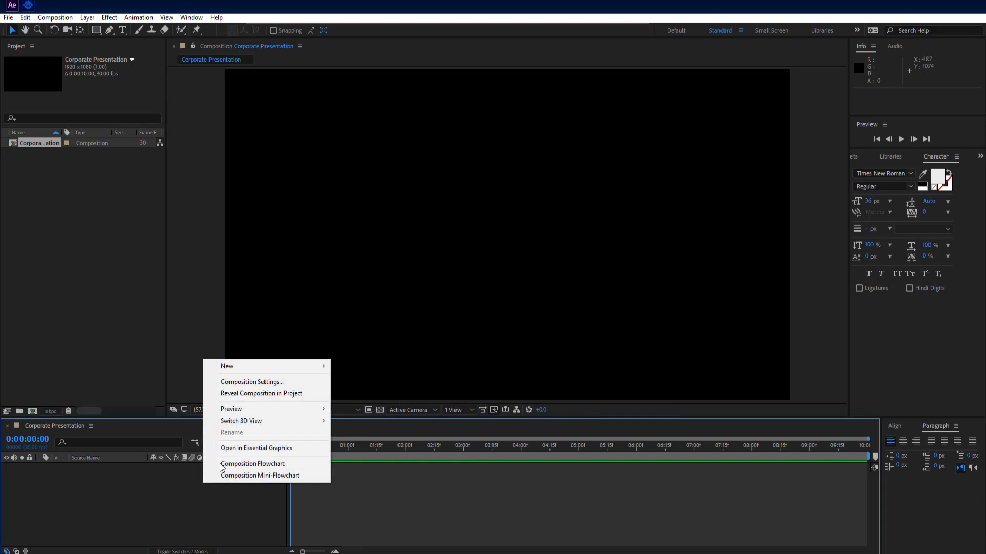
mouse_move(302, 367)
left_click(362, 393)
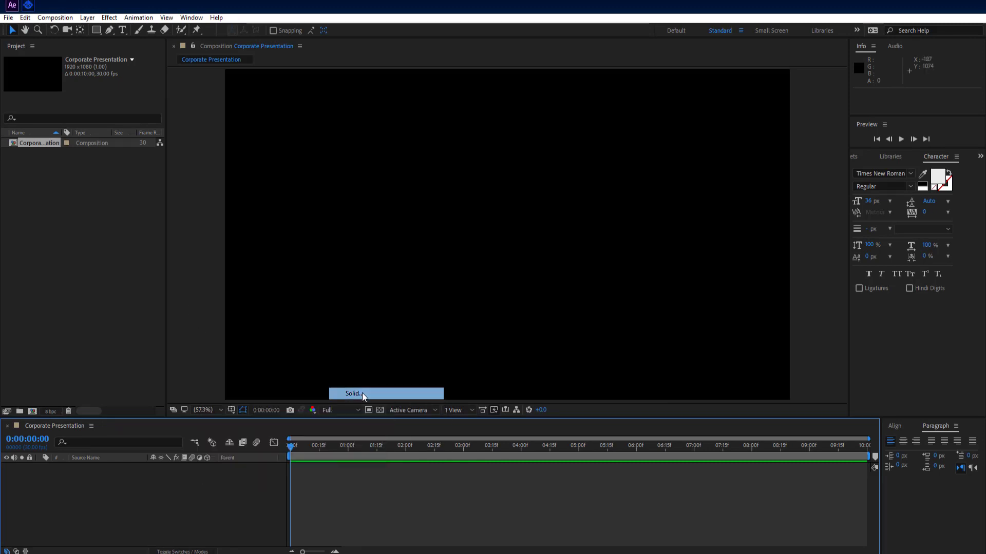
left_click(526, 349)
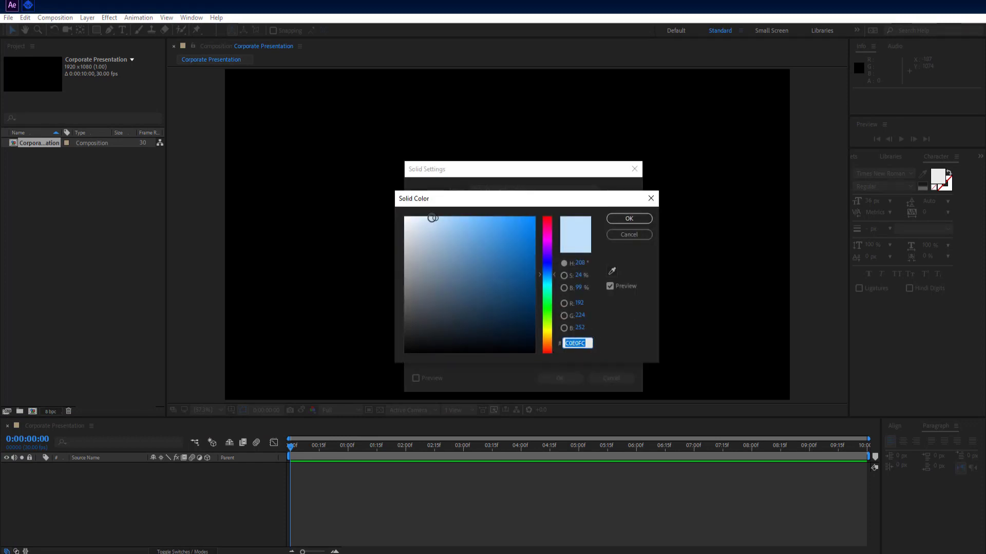
left_click(625, 216)
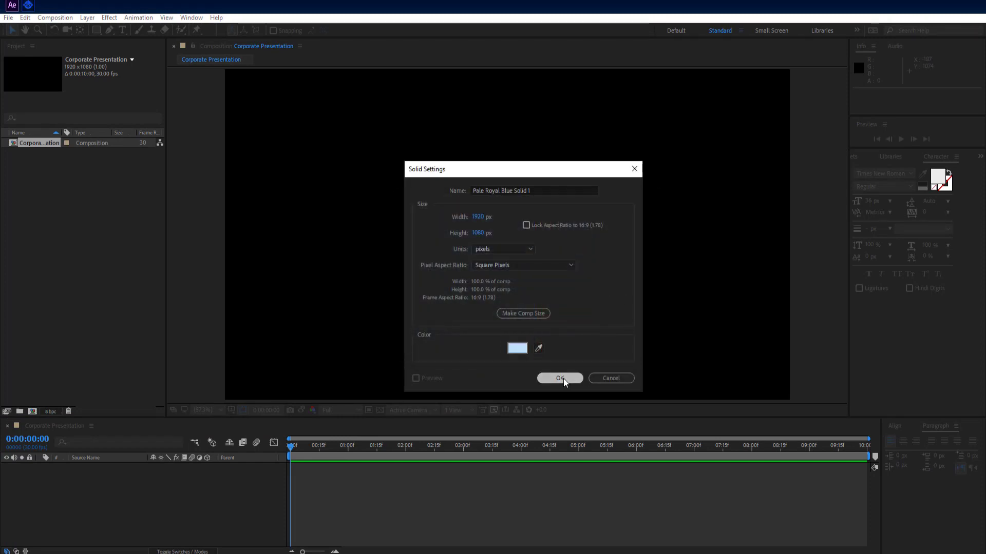
left_click(562, 378)
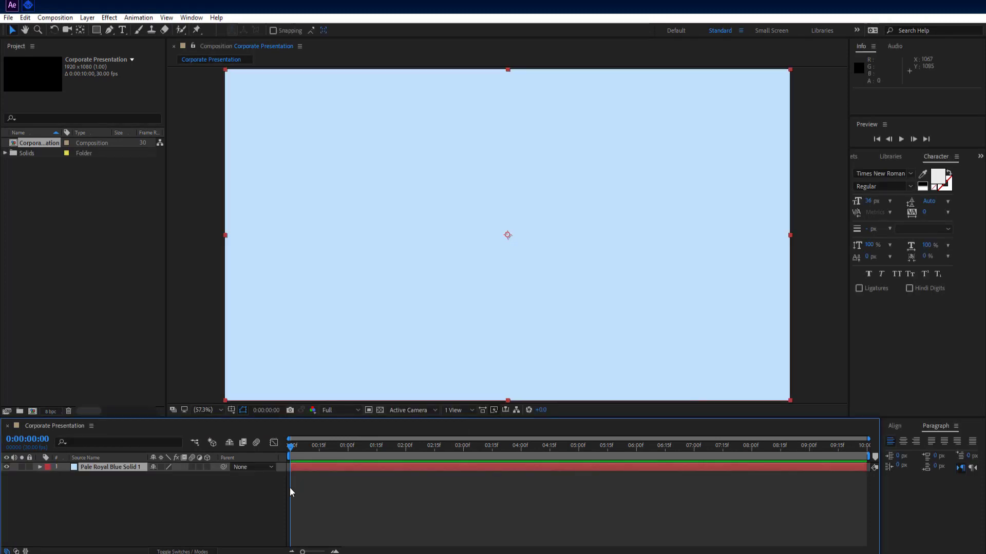
Rename the pale blue solid layer as BG and leave no layer selected
right_click(162, 495)
right_click(125, 473)
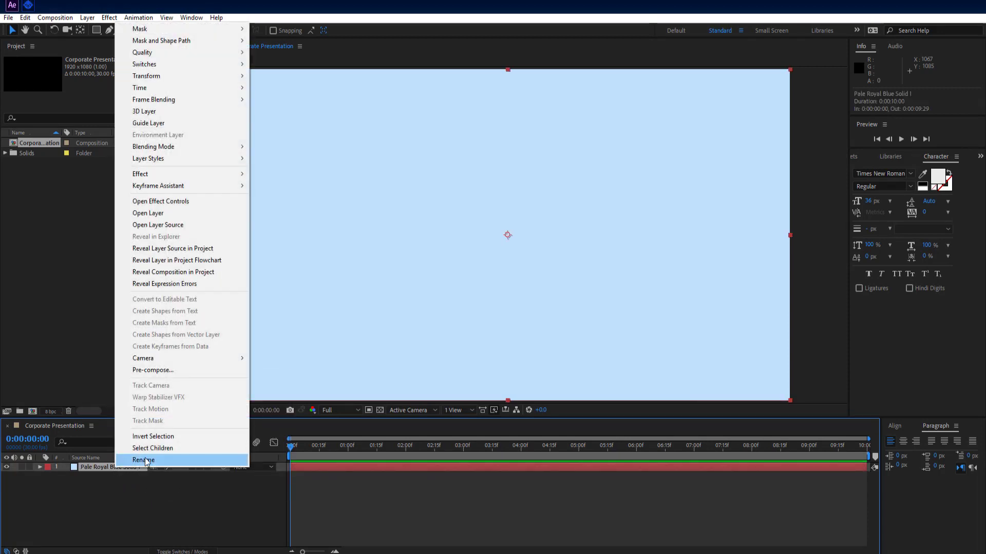
left_click(146, 460)
type("BG")
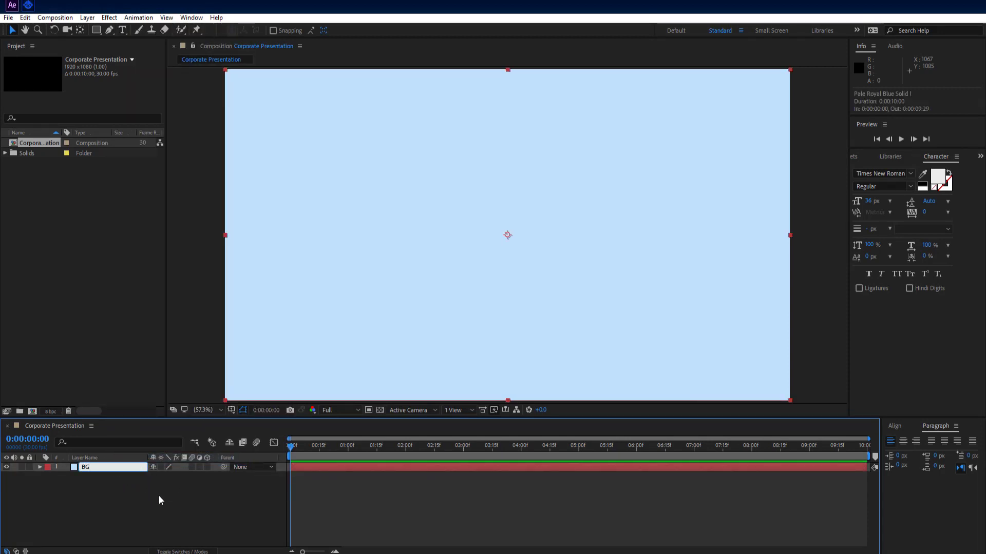
left_click(159, 496)
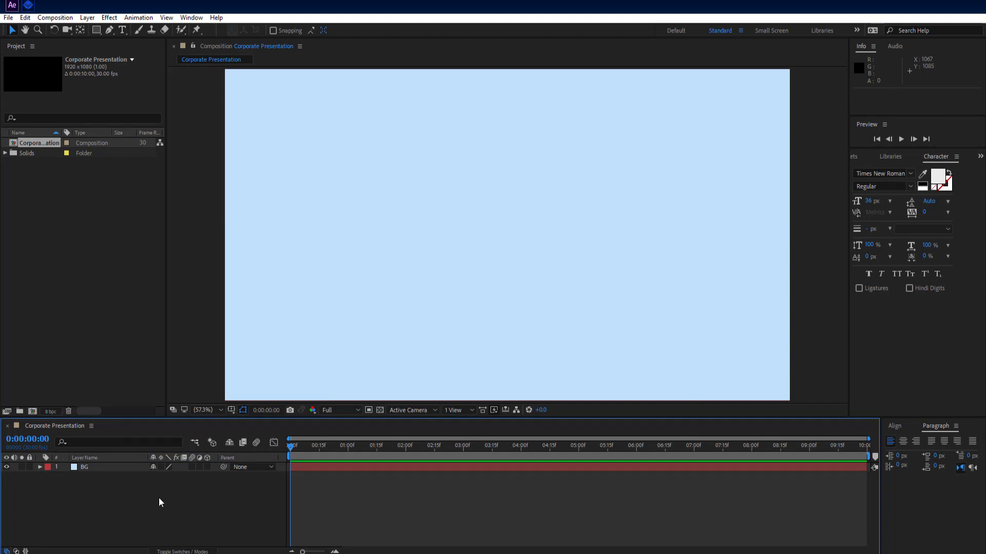
Choose the Rounded Rectangle tool with a solid color fill and set its stroke to None
left_click(94, 33)
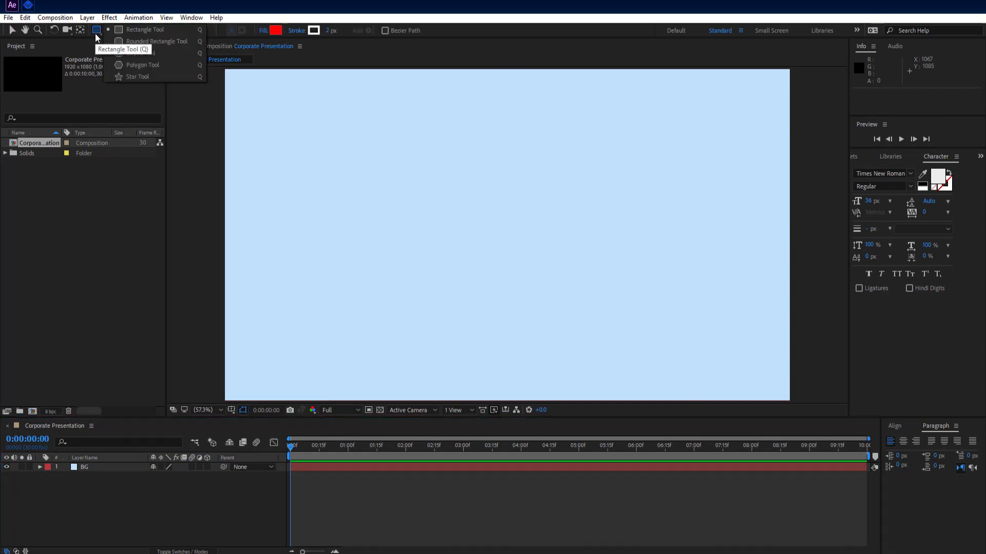
left_click(149, 45)
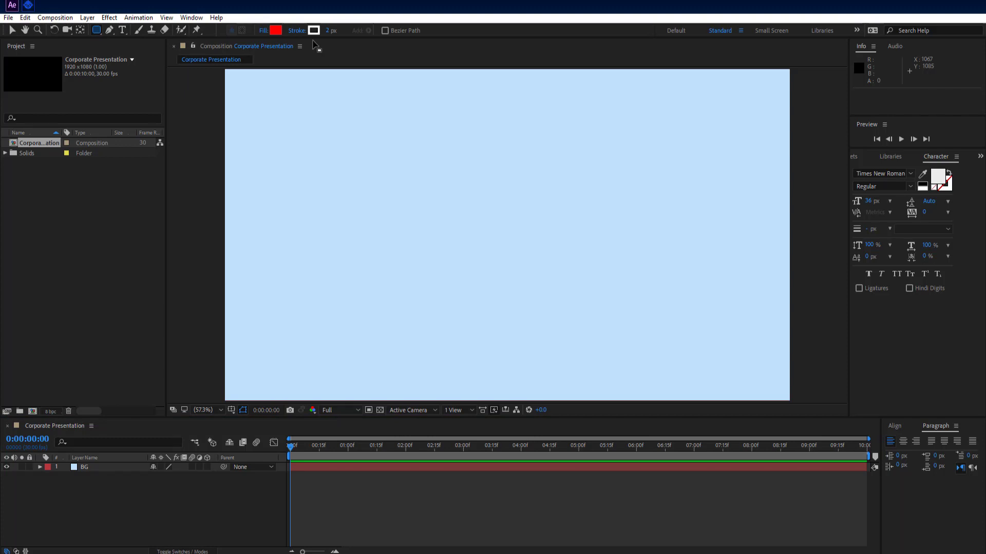
left_click(264, 32)
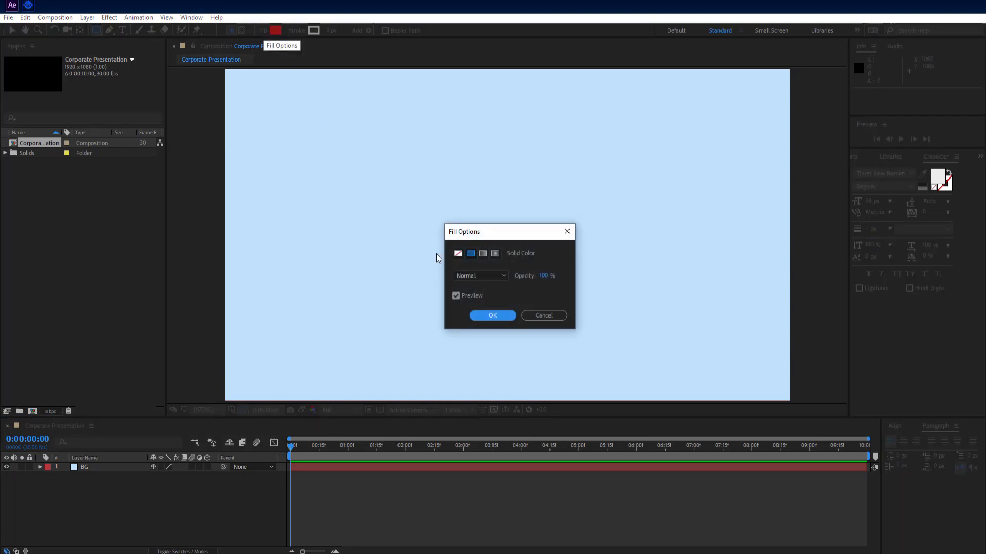
left_click(491, 314)
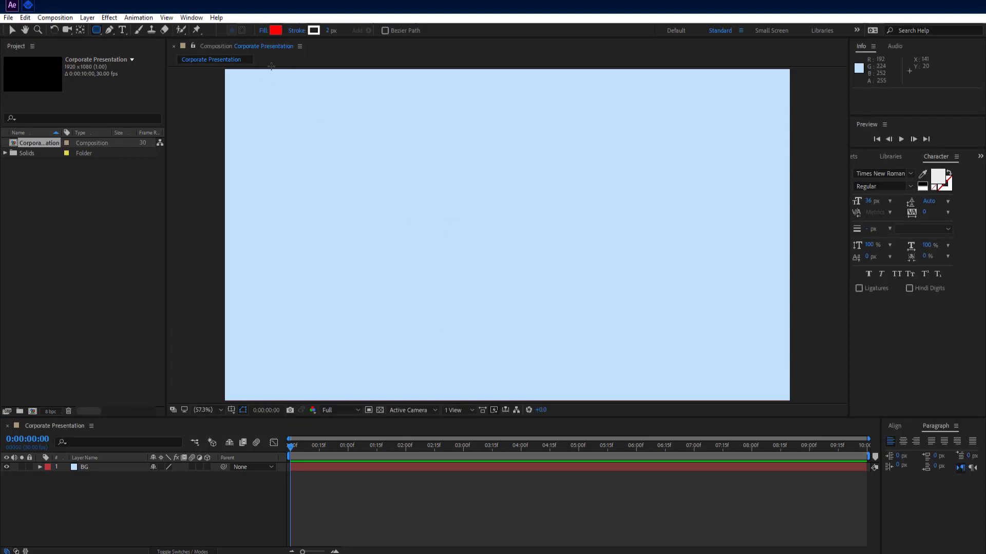
left_click(297, 32)
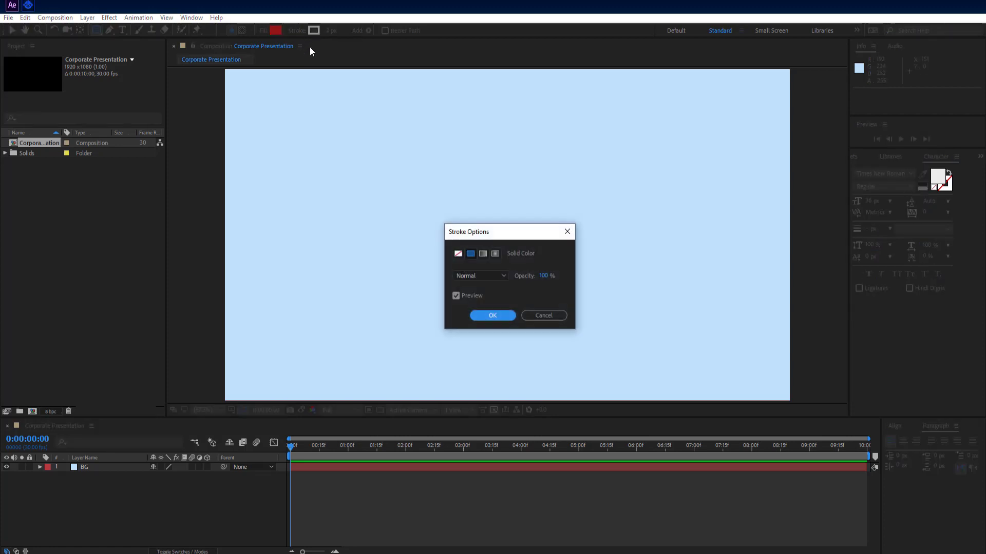
left_click(458, 254)
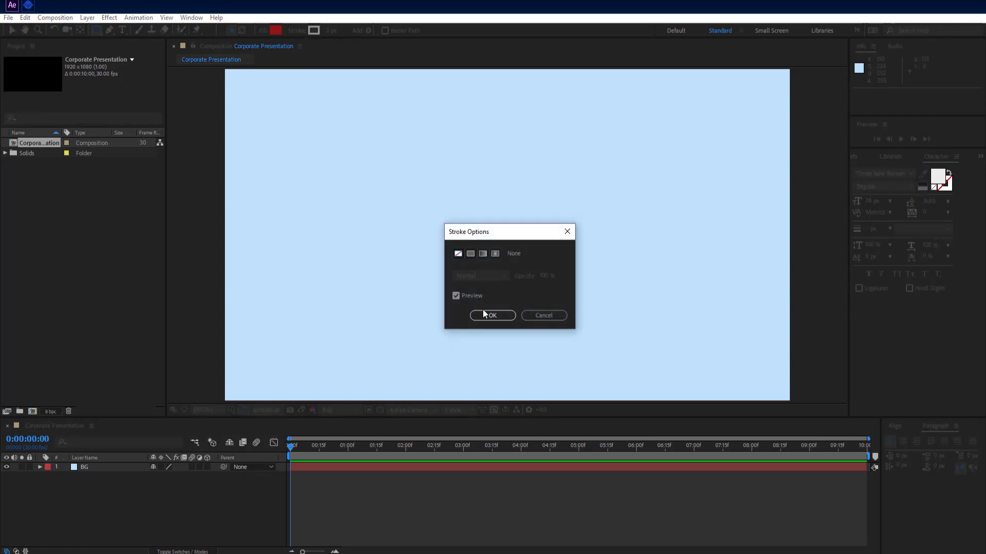
left_click(485, 316)
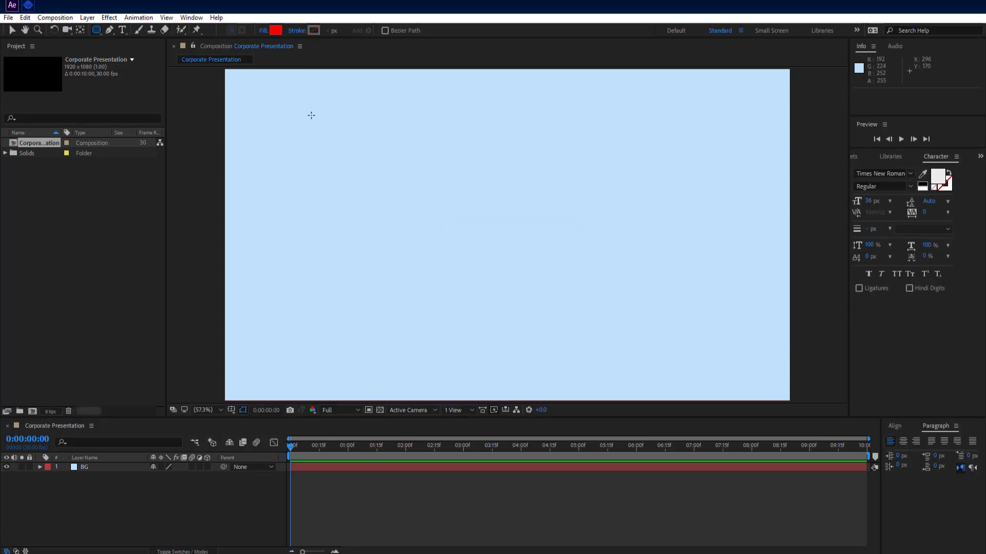
Set the shape fill color to a very dark navy blue
left_click(276, 30)
left_click(546, 262)
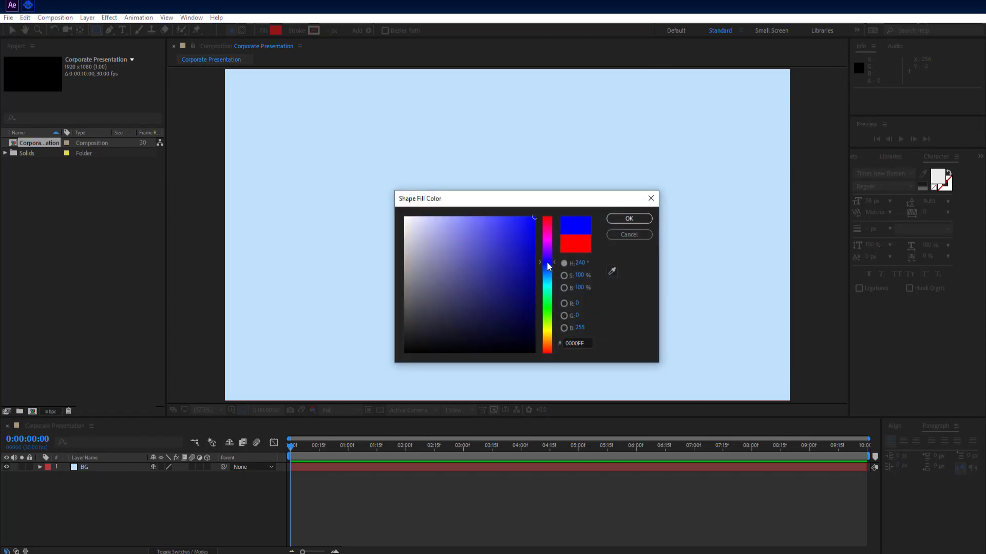
left_click_drag(530, 308, 520, 333)
left_click(626, 219)
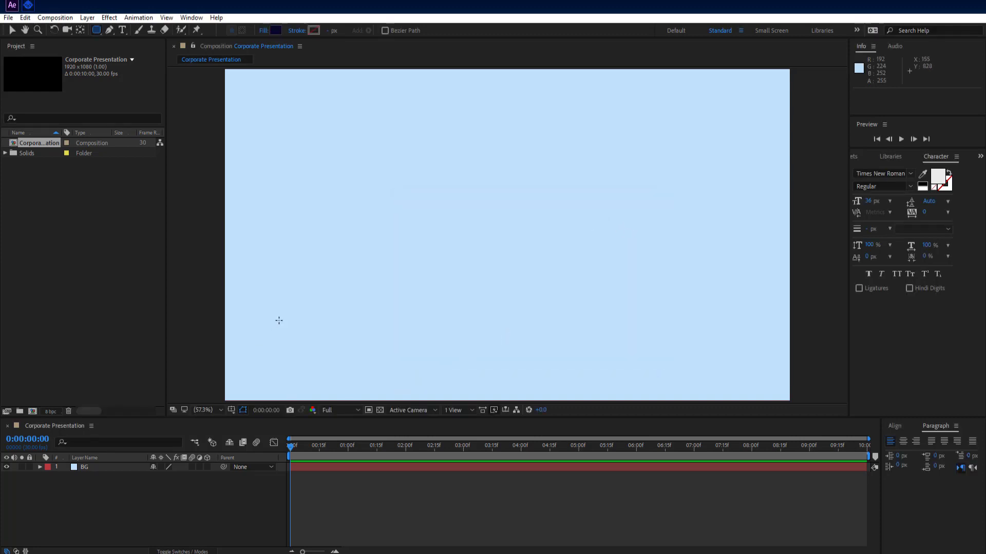
Show the title/action safe guides and draw a rectangle about 964 by 1128 px covering the right half of the frame
left_click(232, 411)
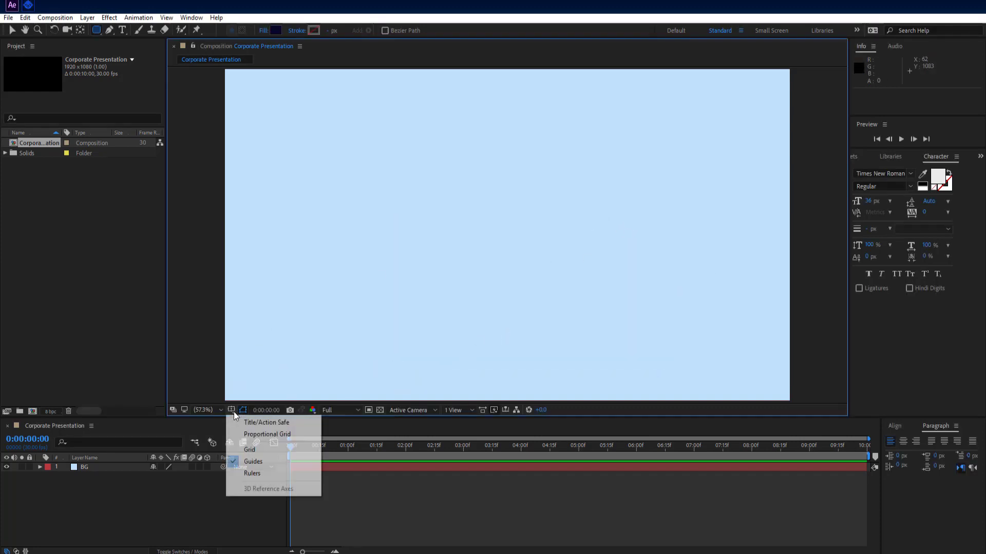
left_click(271, 424)
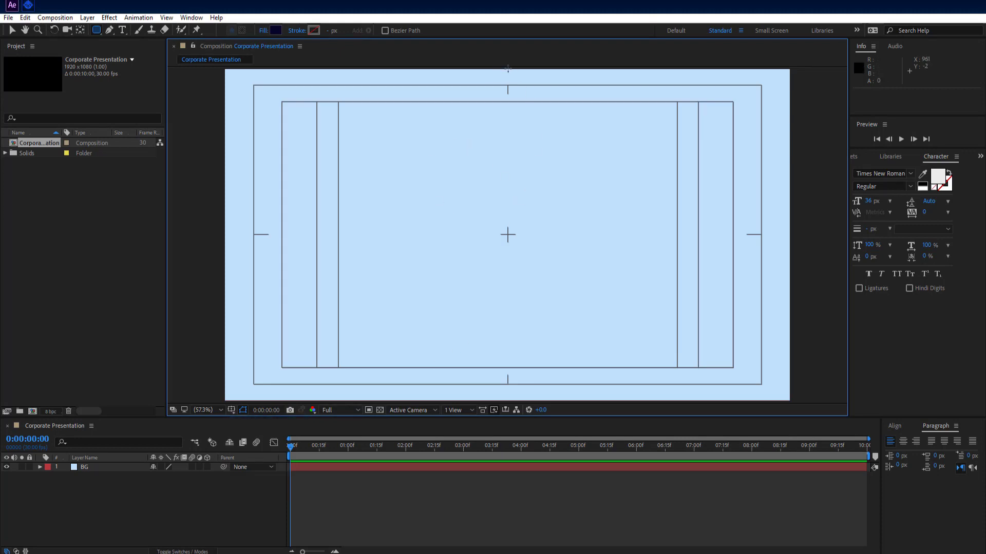
key("comma")
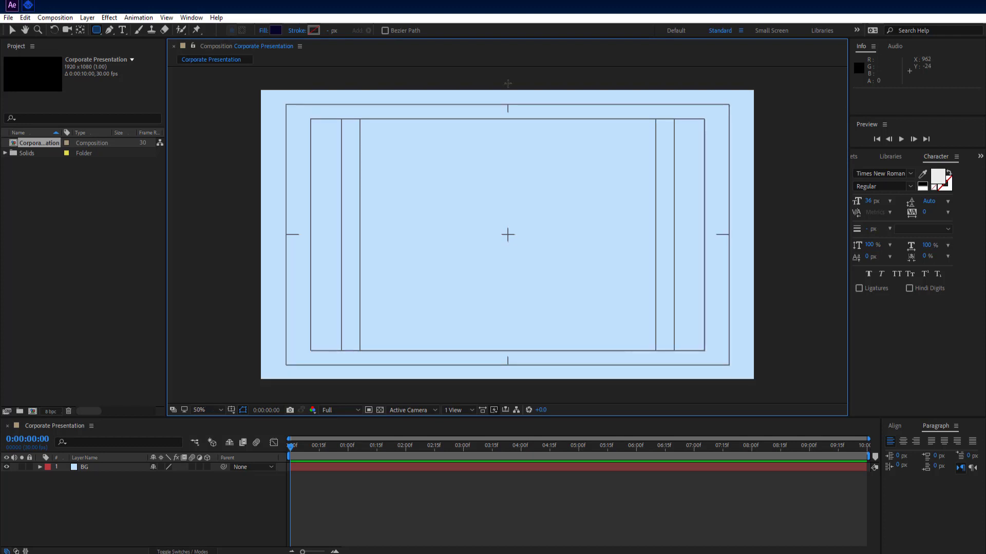
mouse_move(507, 83)
left_mouse_down()
mouse_move(678, 334)
mouse_move(760, 392)
left_mouse_up()
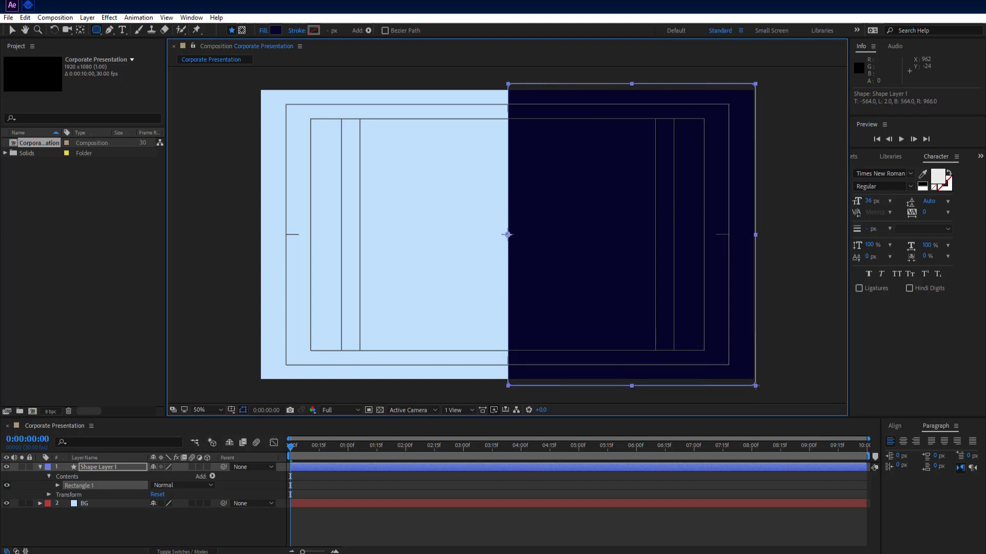
left_click(105, 538)
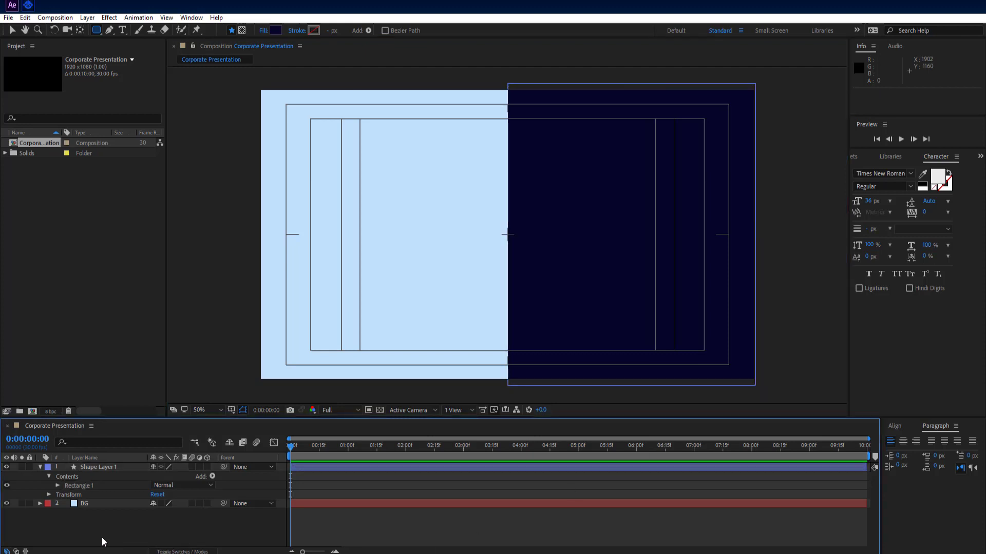
Add a Scale keyframe to the Rectangle 1 transform of Shape Layer 1 at 0:00:00:00
left_click(39, 468)
left_click(104, 466)
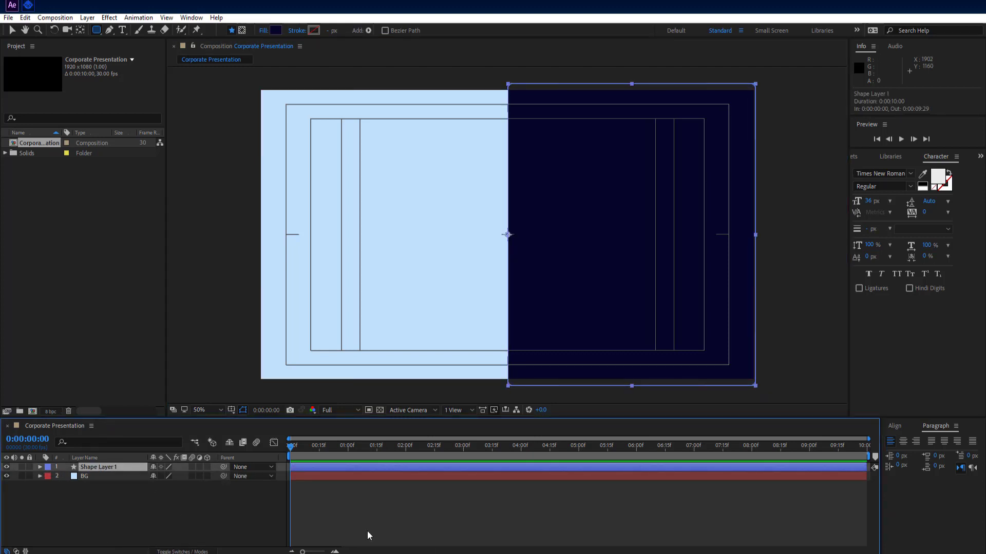
left_click(39, 467)
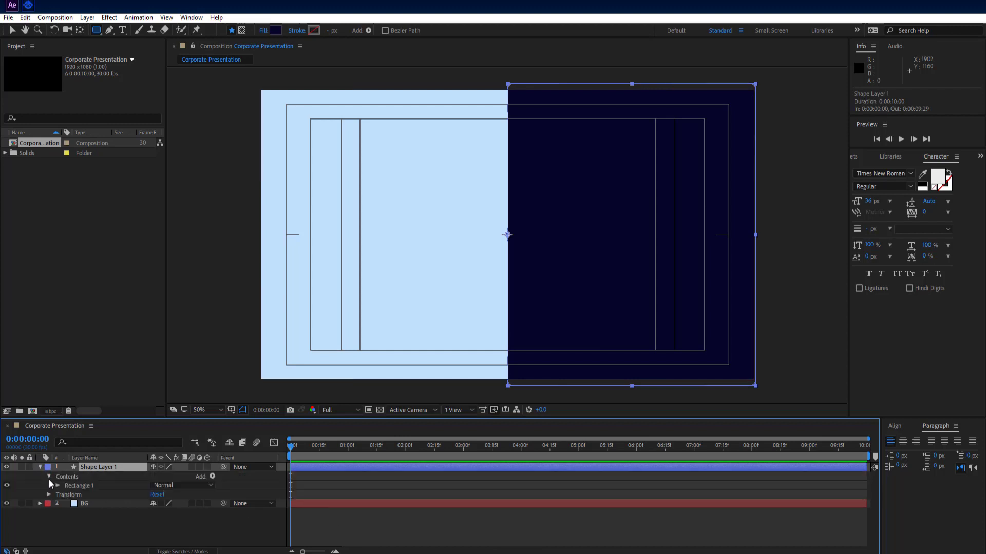
left_click(57, 485)
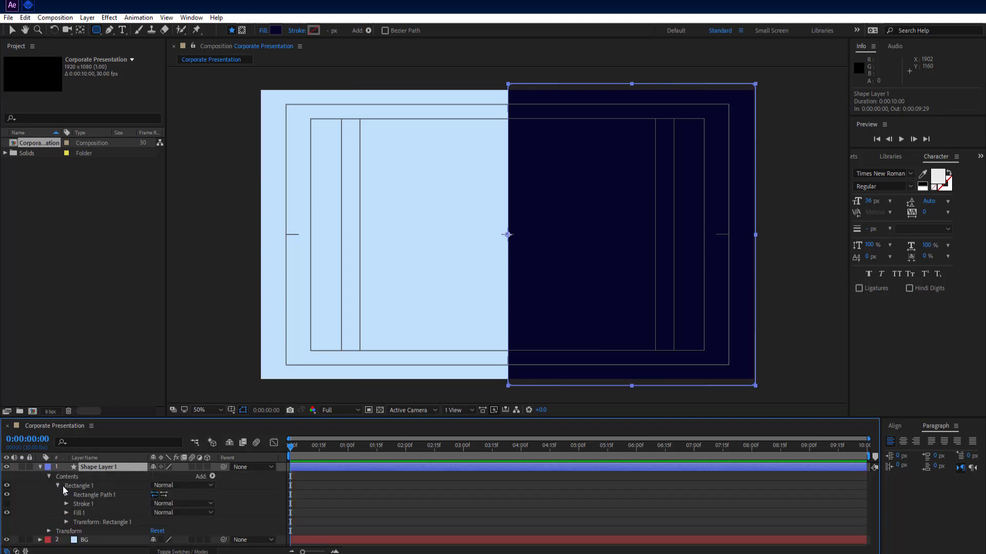
left_click(67, 521)
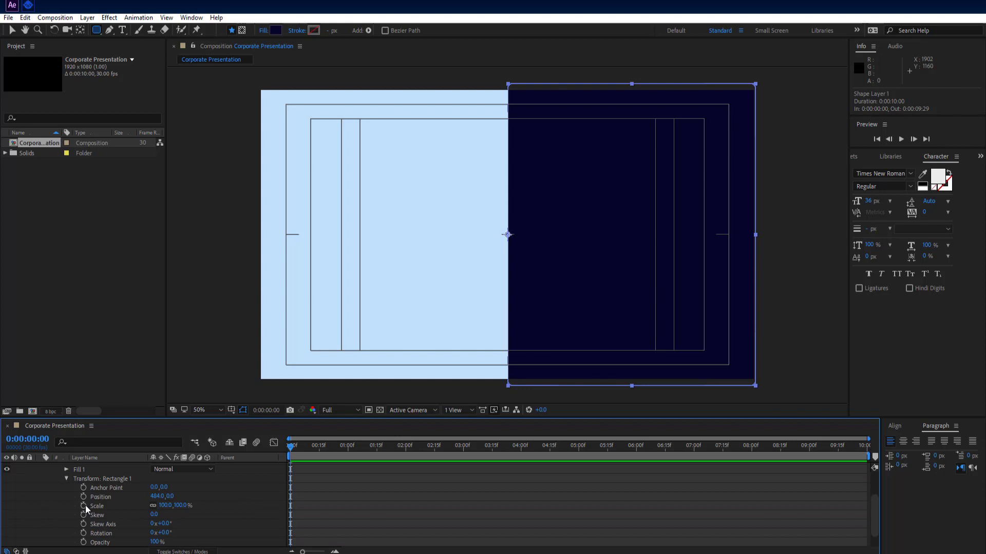
left_click(83, 506)
Add a Position keyframe to Shape Layer 1 at 0:00:00:00 and display only the layer's keyframed properties
scroll(93, 471, "up", 3)
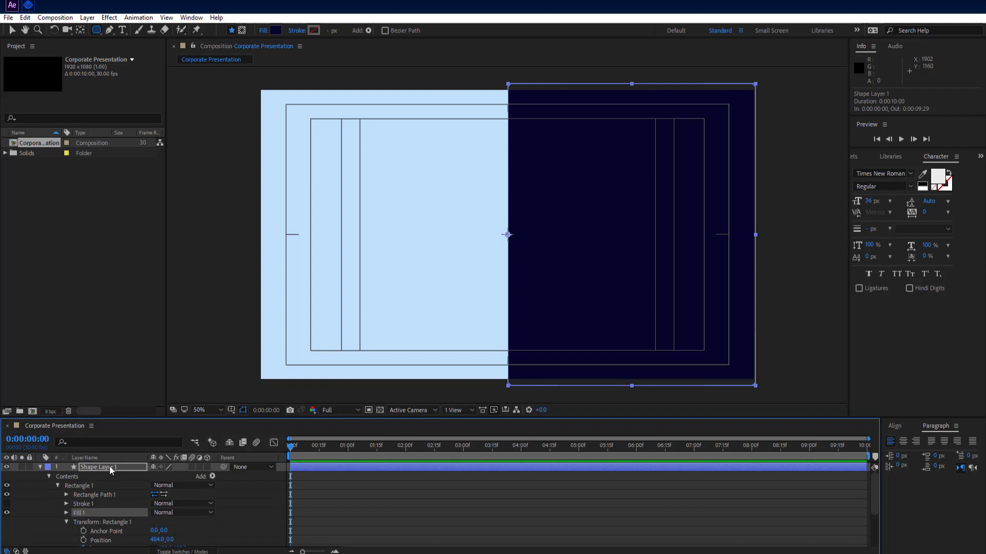
key("p")
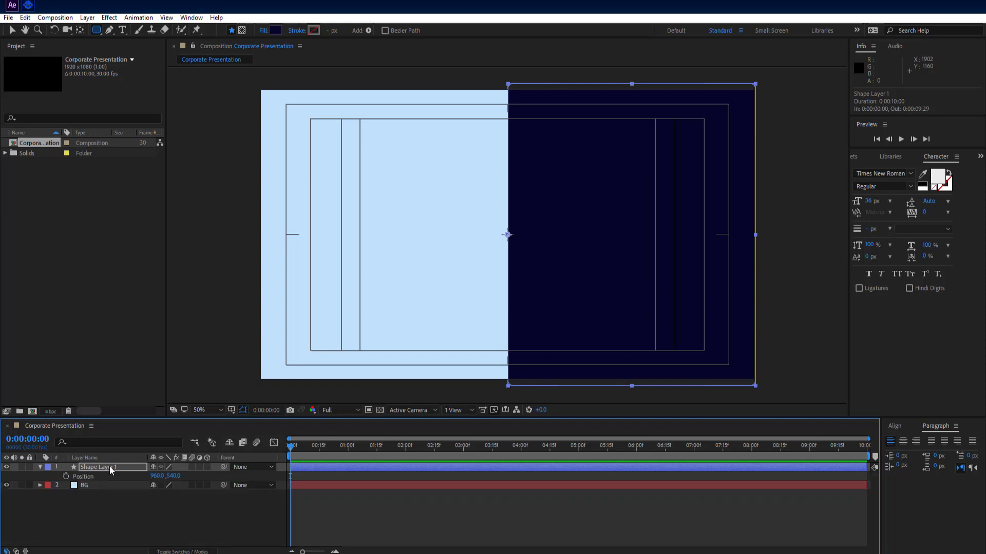
left_click(66, 477)
key("u")
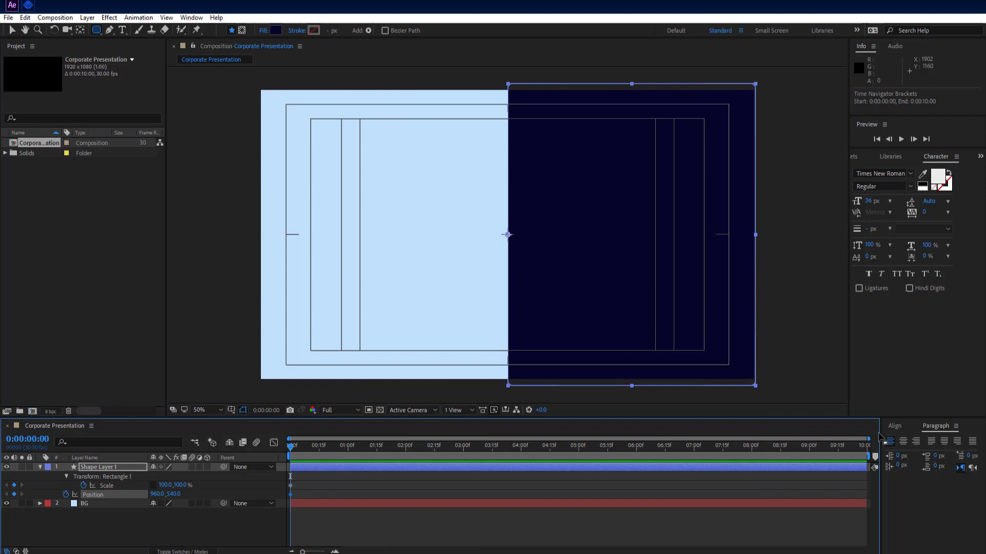
Narrow the timeline panel slightly and widen its layer name column well beyond the layer names
left_click_drag(879, 436, 854, 439)
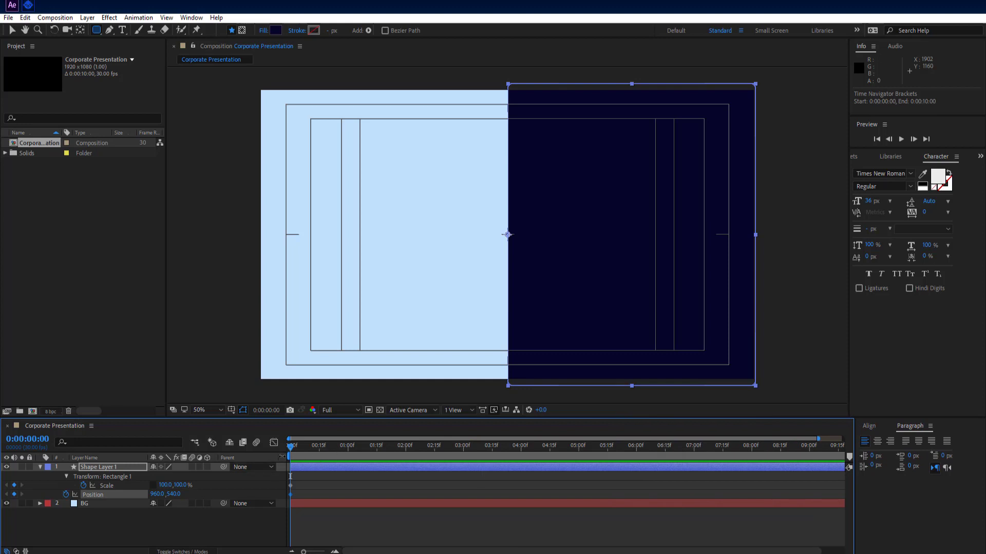
mouse_move(287, 460)
left_mouse_down()
mouse_move(326, 459)
mouse_move(297, 460)
left_mouse_up()
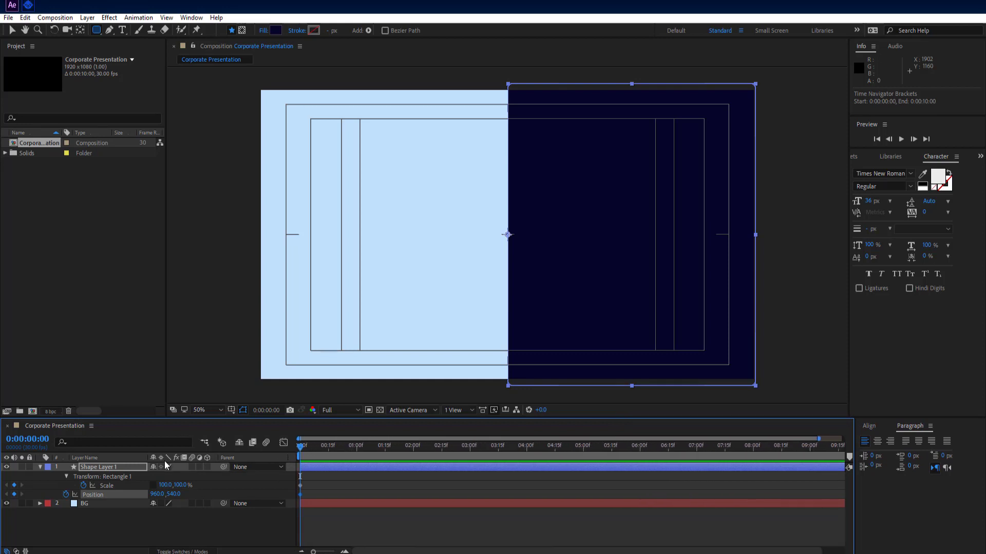
left_click_drag(149, 466, 261, 469)
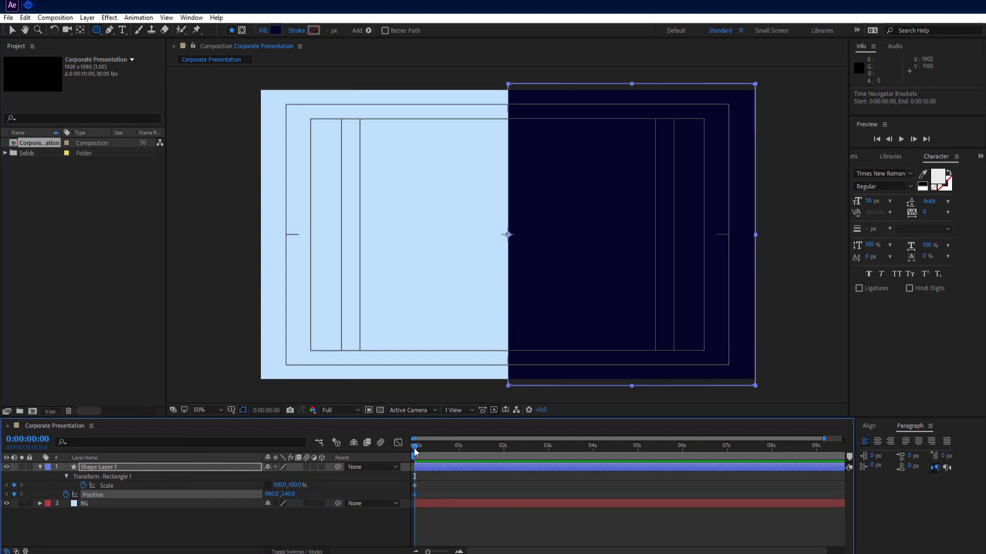
Set the rectangle's horizontal scale to 122% at 0:00:01:14
left_click_drag(416, 451, 481, 459)
left_click(280, 485)
type("122")
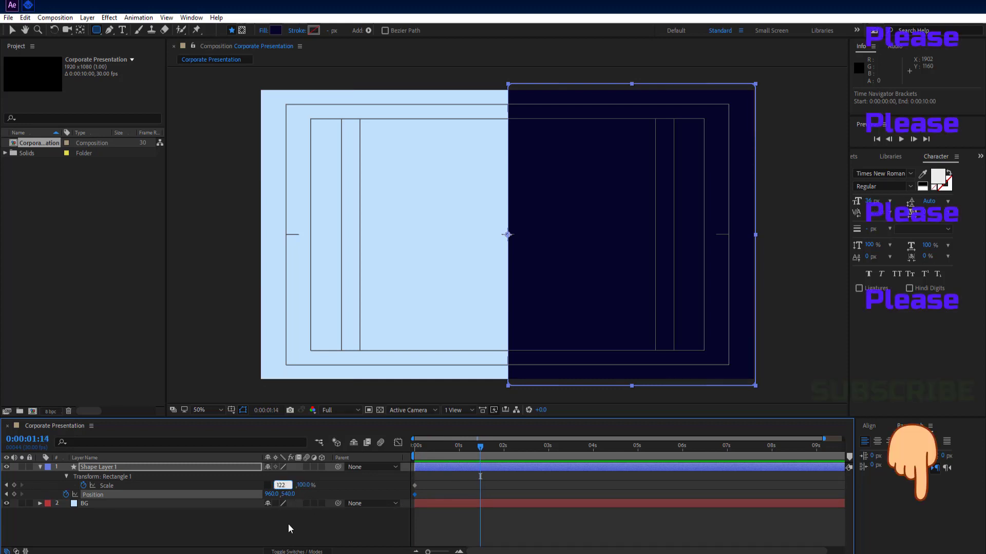
left_click(288, 524)
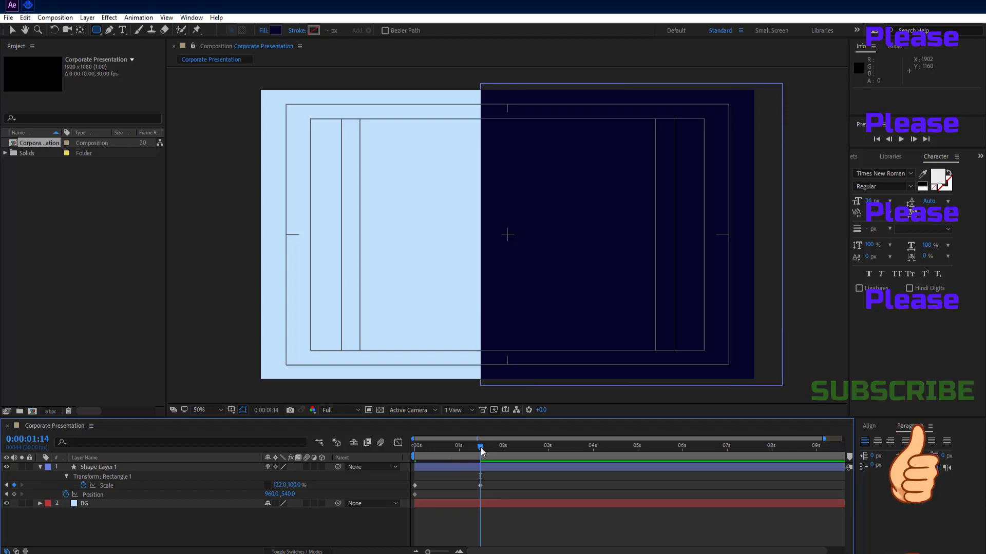
Return the rectangle's horizontal scale to 100% with a keyframe at 0:00:03:00
left_click_drag(481, 452, 549, 462)
left_click(430, 505)
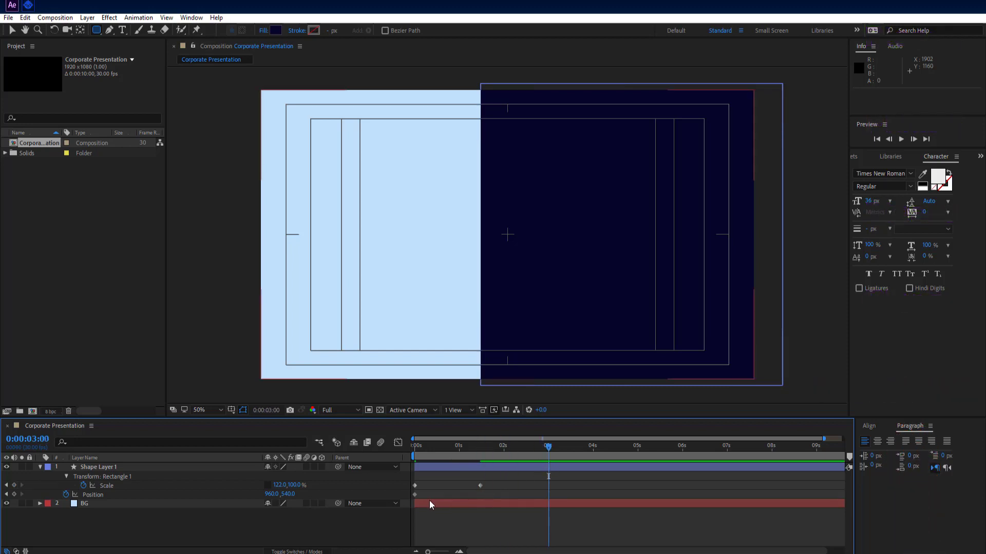
left_click(280, 485)
type("100")
key("Return")
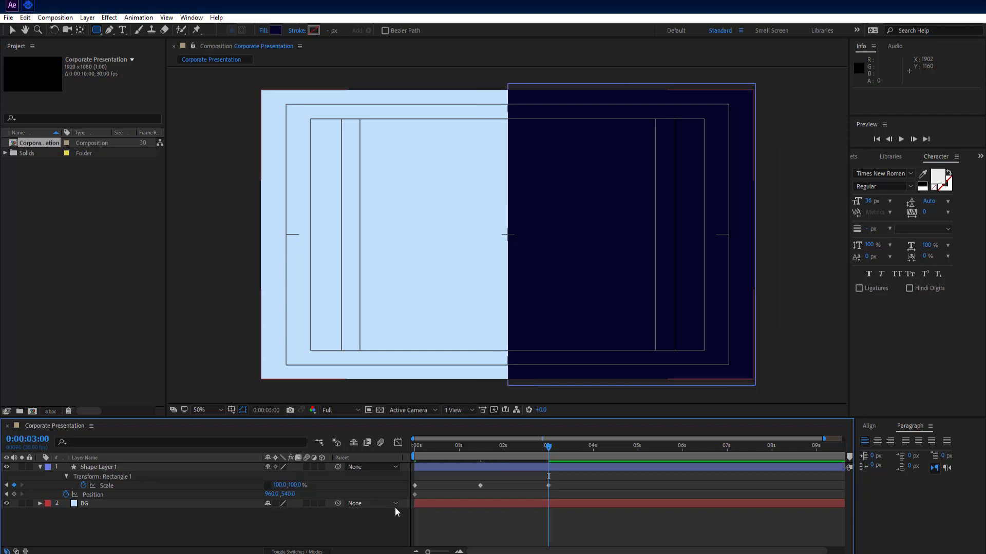
Set Shape Layer 1's Position to -5, 540 at 0:00:03:00, so the rectangle covers the left half of the frame
left_click_drag(286, 495, 180, 504)
key("ctrl+z")
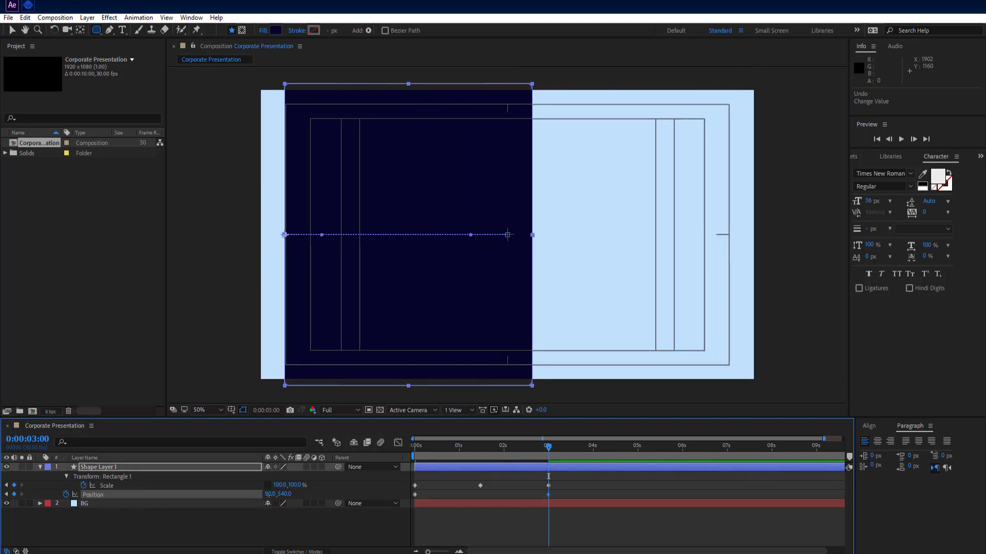
left_click_drag(269, 494, 223, 495)
left_click(296, 532)
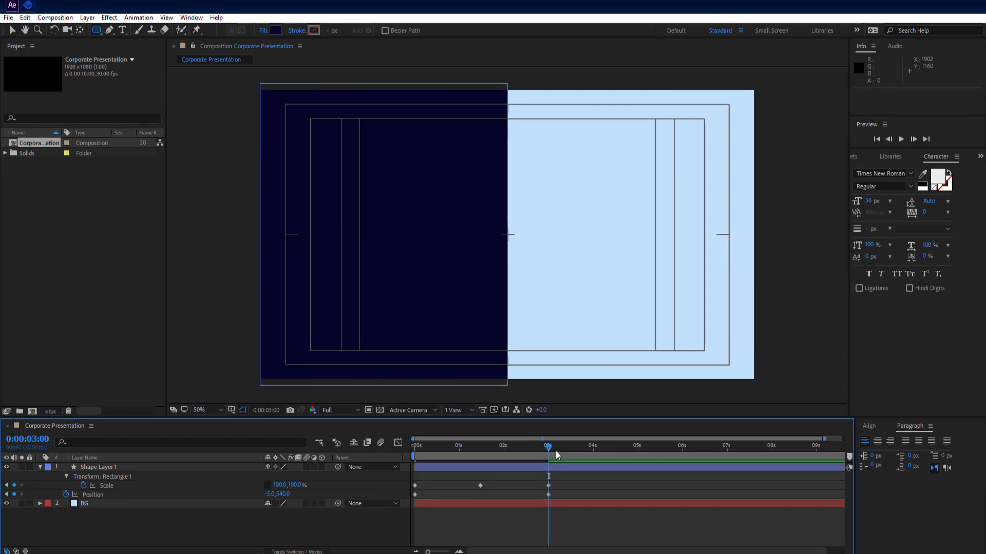
Set Shape Layer 1's Position to -971, 540 at 0:00:04:00, moving the rectangle fully off the frame's left side
left_click_drag(549, 452, 593, 461)
key("ctrl+z")
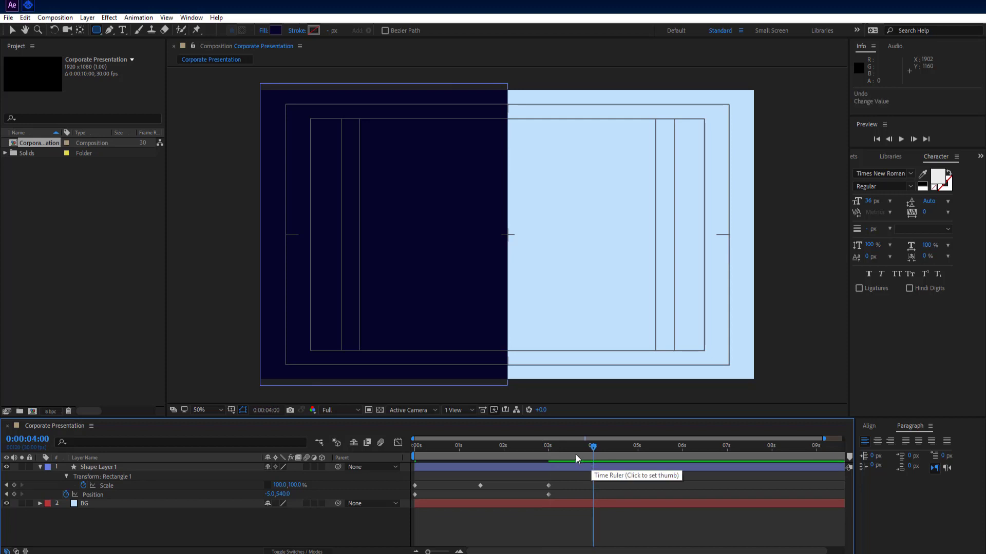
left_click_drag(284, 494, 208, 506)
key("ctrl+z")
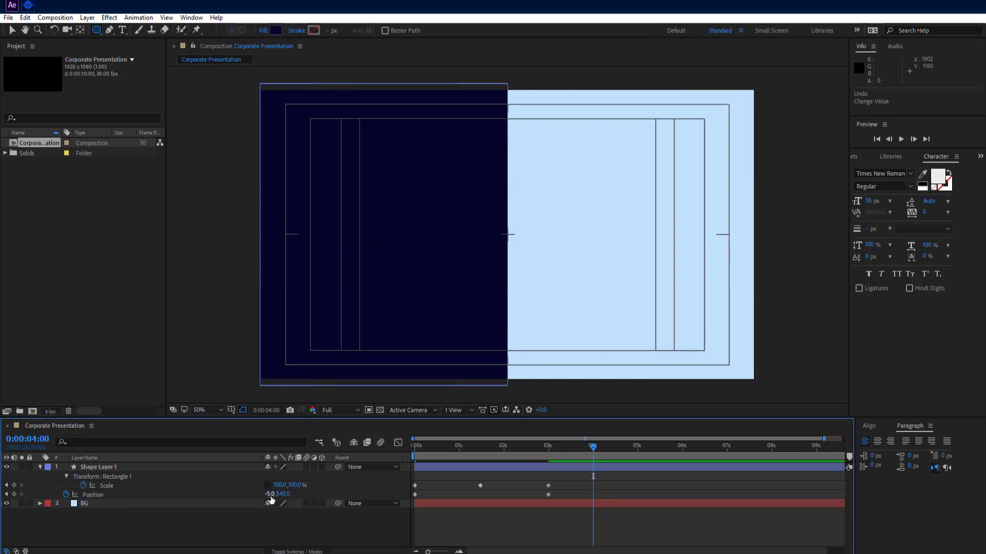
left_click_drag(271, 496, 99, 495)
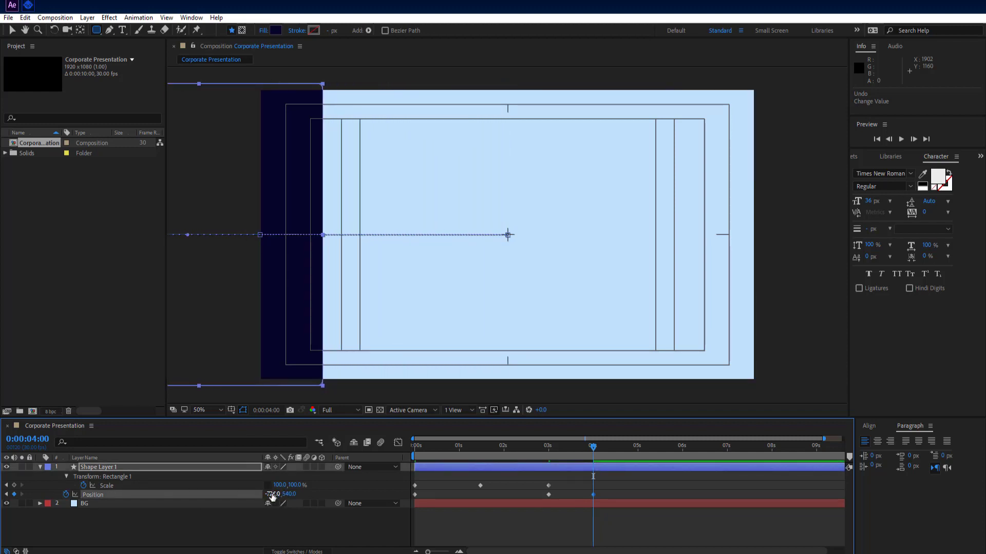
left_click_drag(273, 496, 148, 496)
left_click(213, 523)
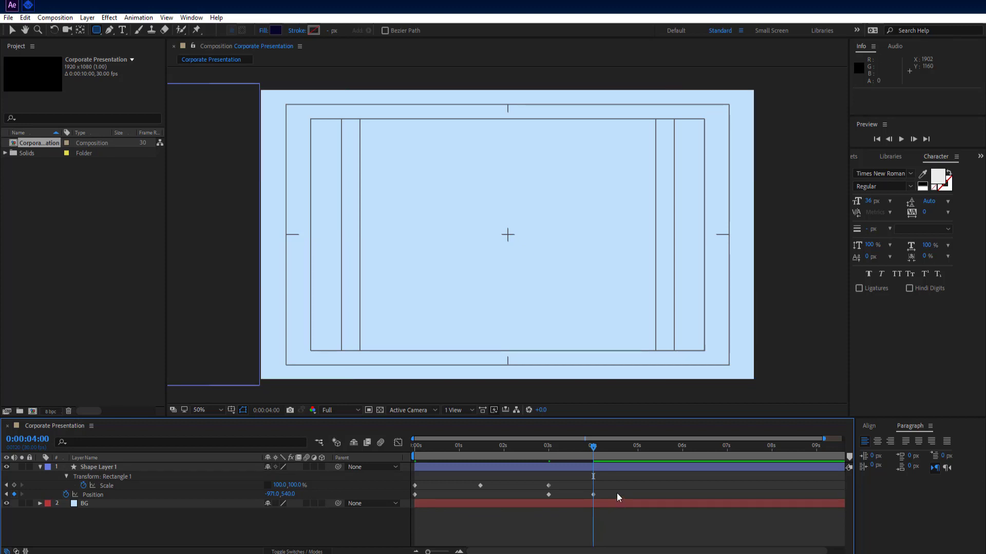
Apply Easy Ease to the three Scale keyframes and reshape their speed graph to peak early in the first segment and late in the second
left_click_drag(544, 481, 396, 490)
key("F9")
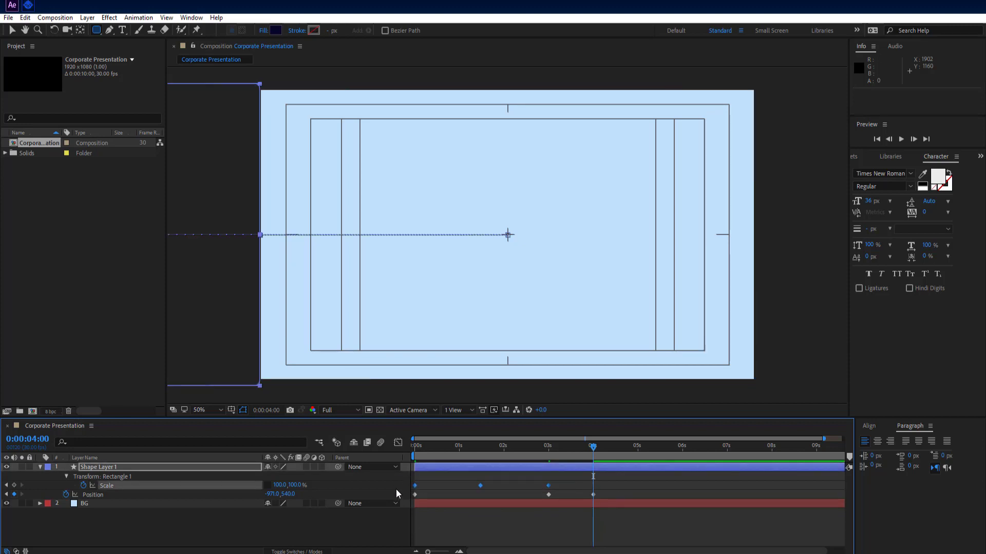
left_click(399, 447)
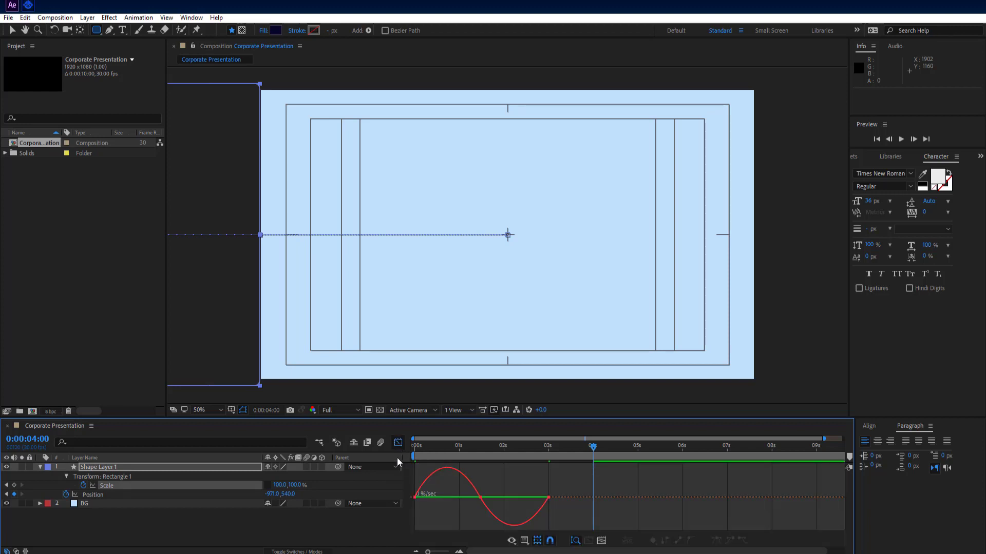
left_click(415, 497)
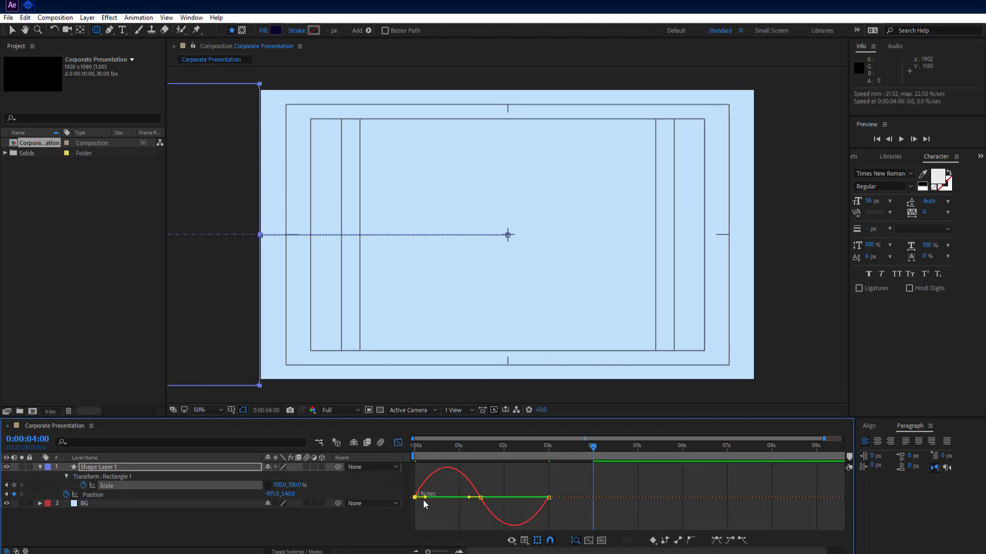
left_click_drag(468, 501, 430, 512)
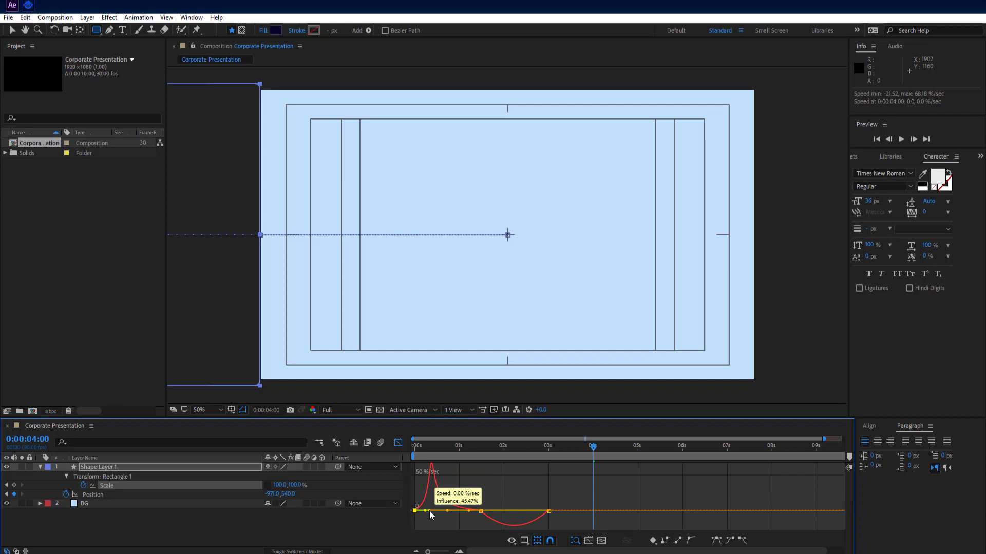
left_click(494, 513)
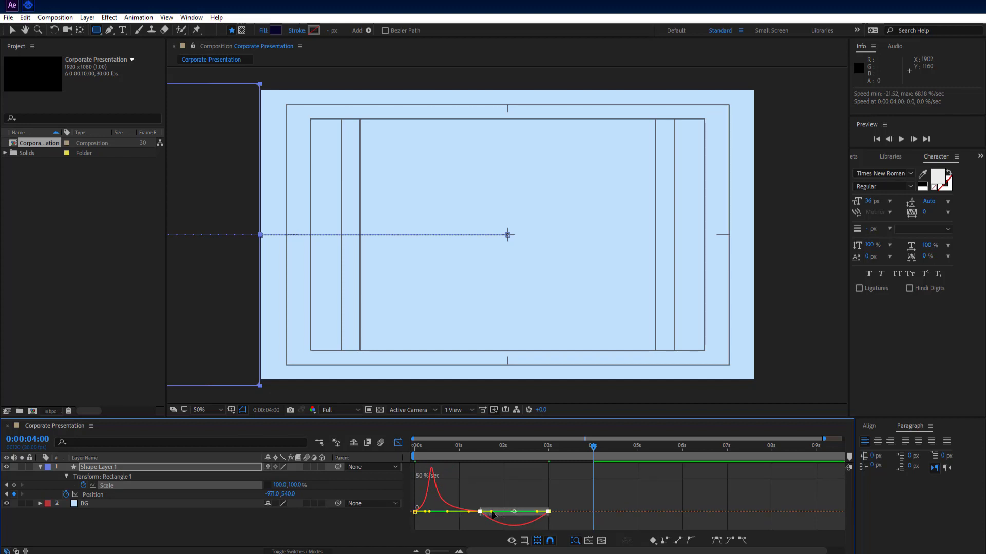
left_click_drag(492, 515, 540, 519)
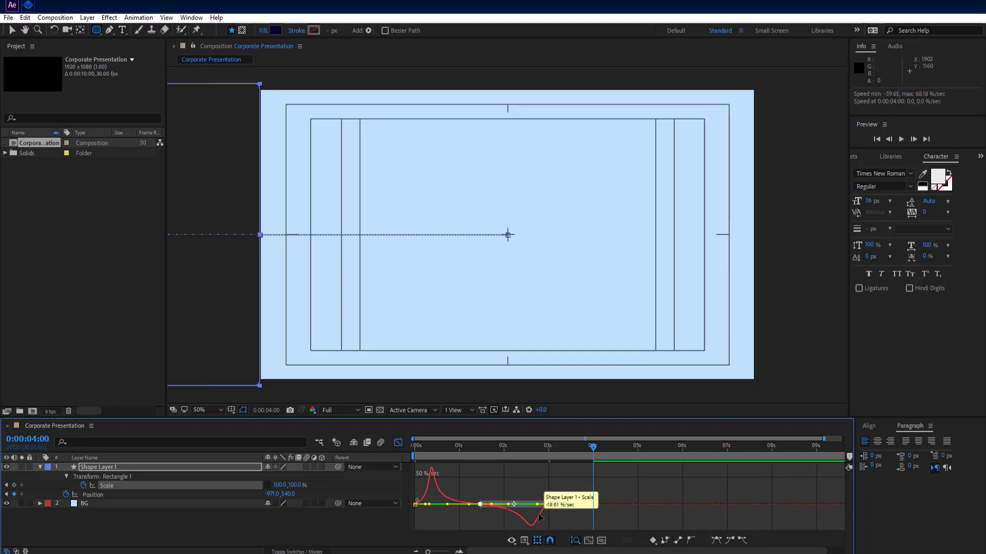
left_click_drag(430, 507, 453, 502)
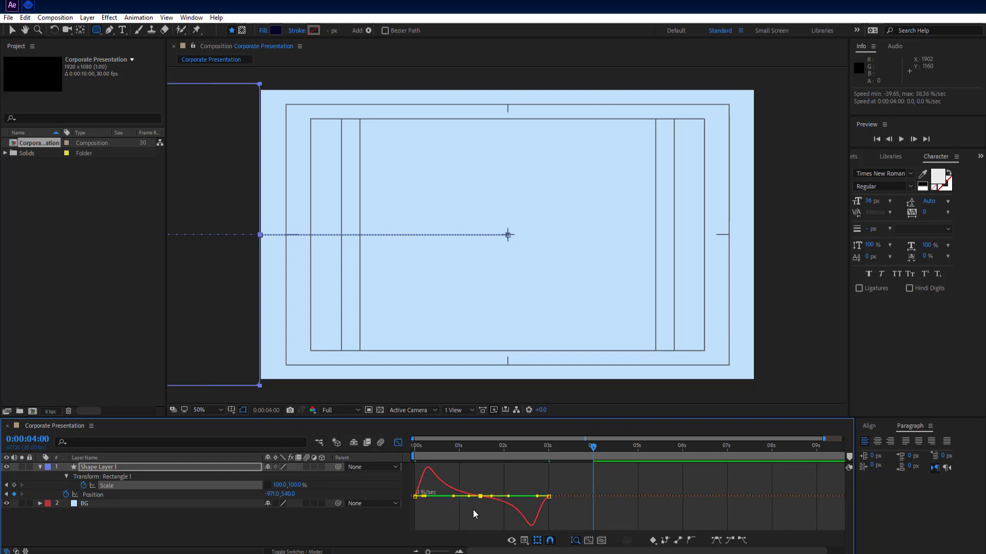
left_click(399, 443)
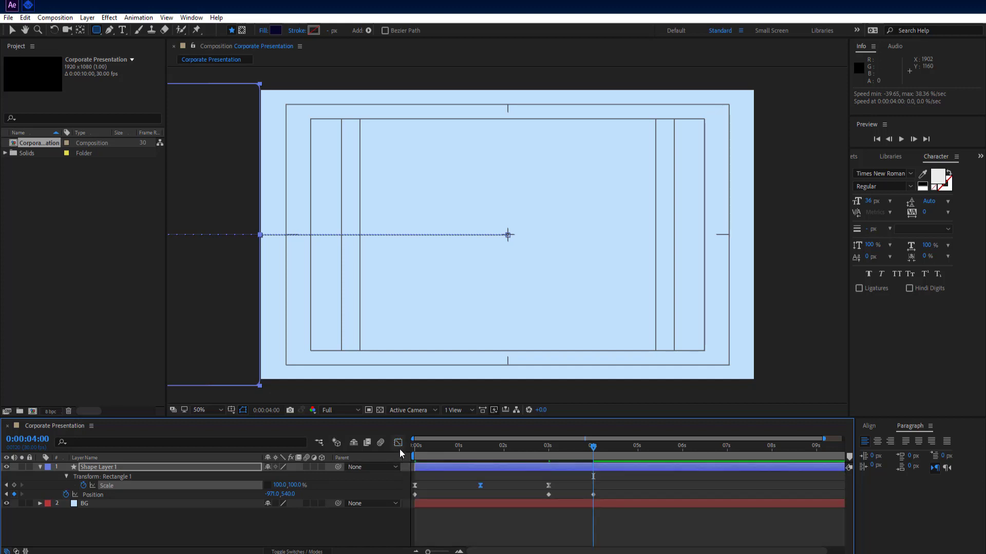
Ease the three Position keyframes and lengthen the first segment's speed handles on both sides to form a steeper peak near its middle
left_click(378, 516)
left_click_drag(601, 492, 412, 502)
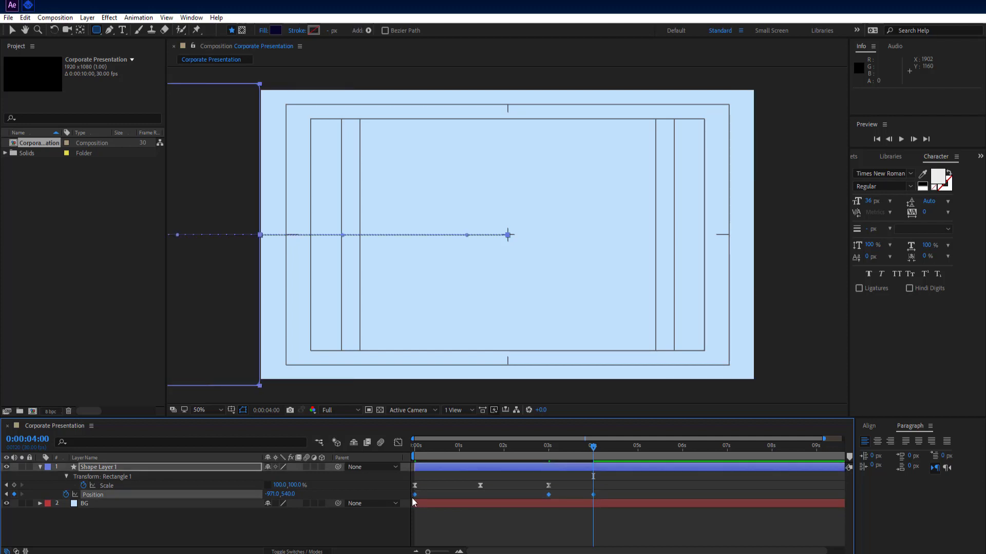
left_click(399, 444)
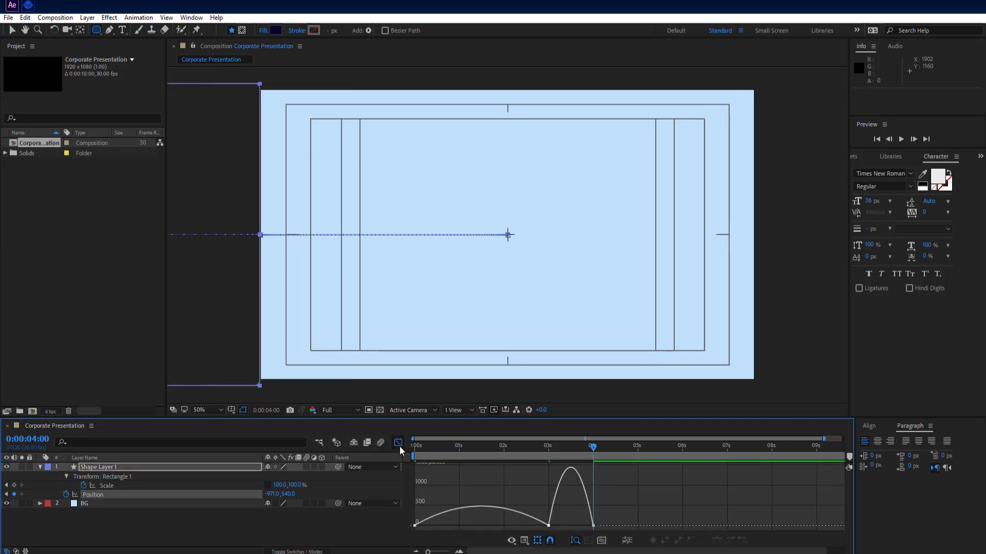
left_click(549, 526)
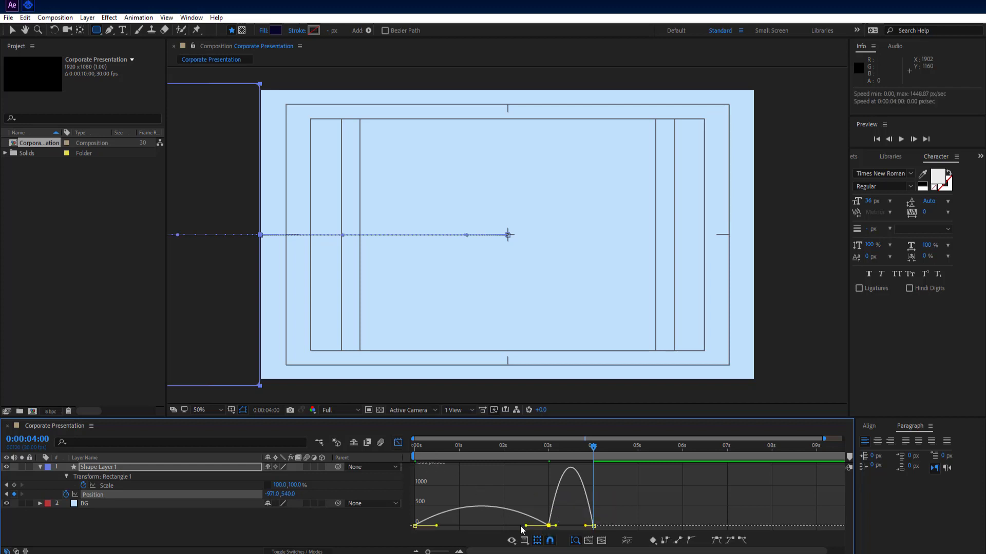
left_click_drag(522, 527, 501, 527)
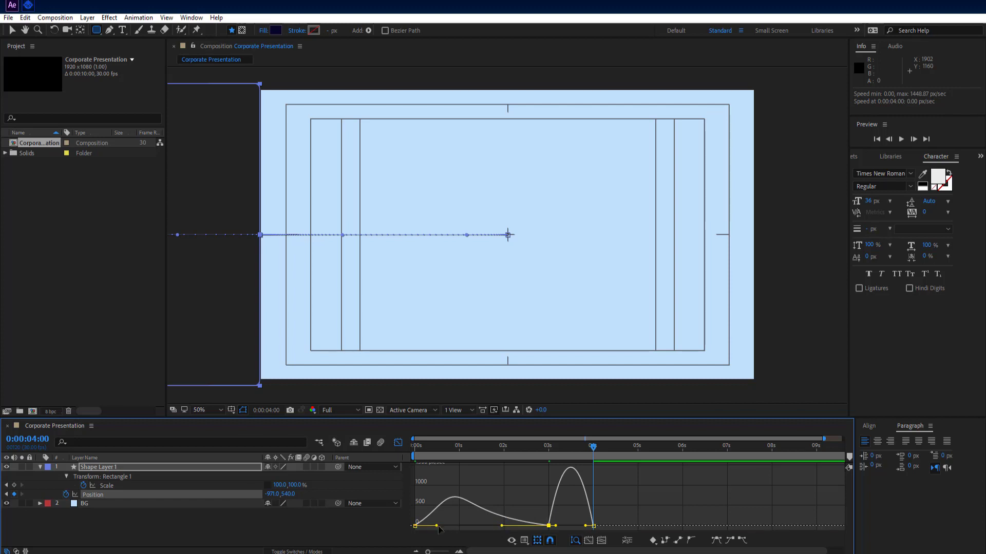
left_click_drag(436, 527, 456, 527)
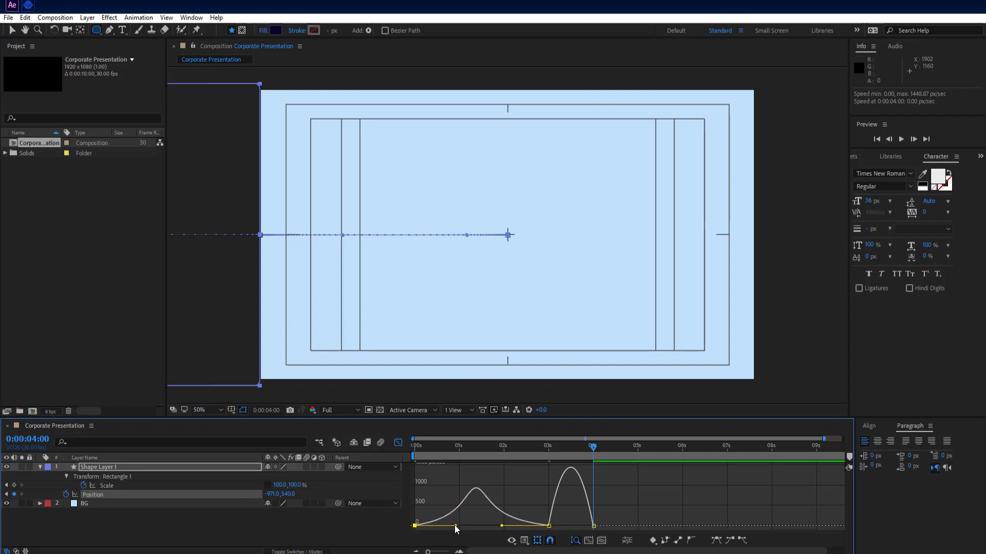
Reshape the Position speed graph between 3 and 4 seconds to peak early and slow down gradually, and return to the keyframe view
left_click(591, 527)
left_click_drag(584, 527, 575, 527)
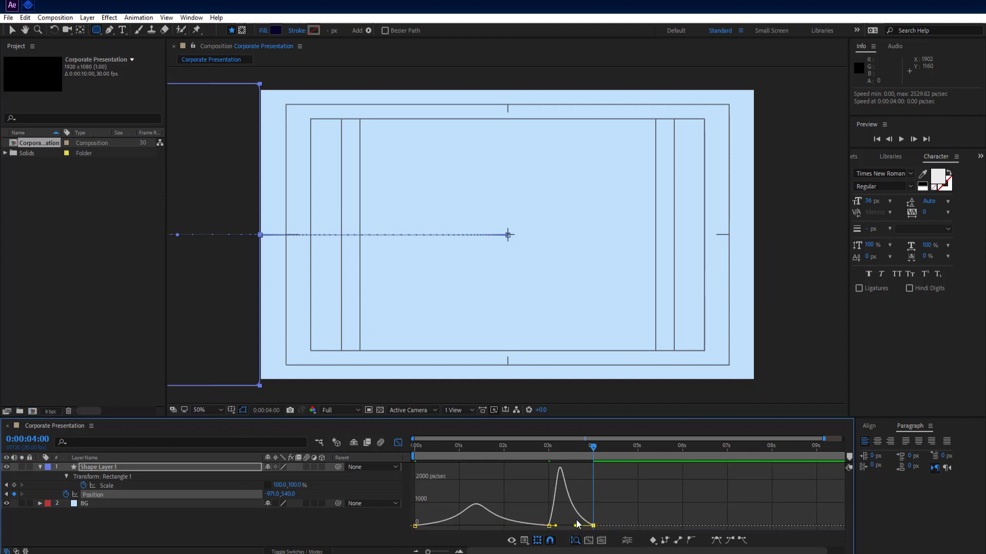
left_click_drag(556, 526, 546, 528)
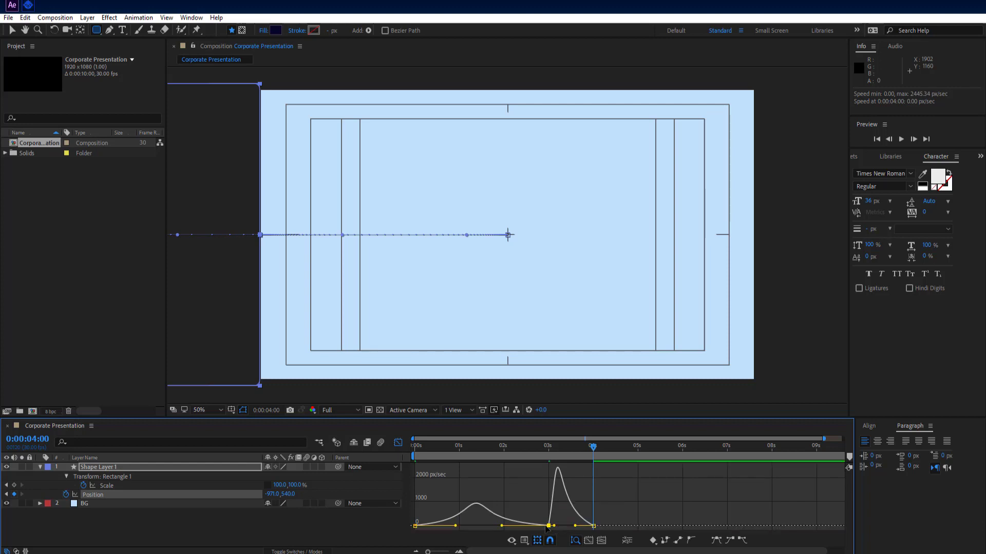
left_click(397, 443)
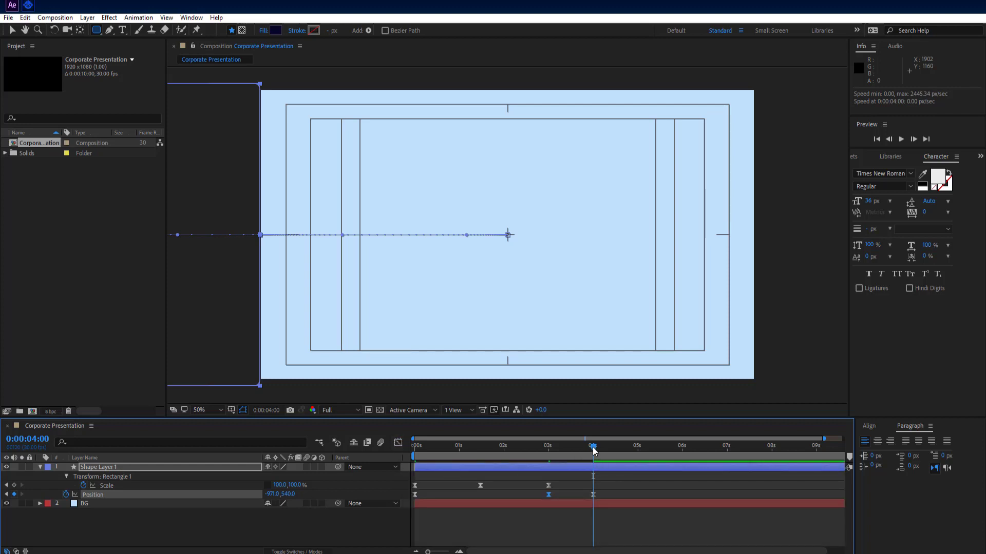
Preview the animation from the start, end the work area at 0:00:04:06 and preview it again
left_click_drag(593, 451, 359, 452)
key("space")
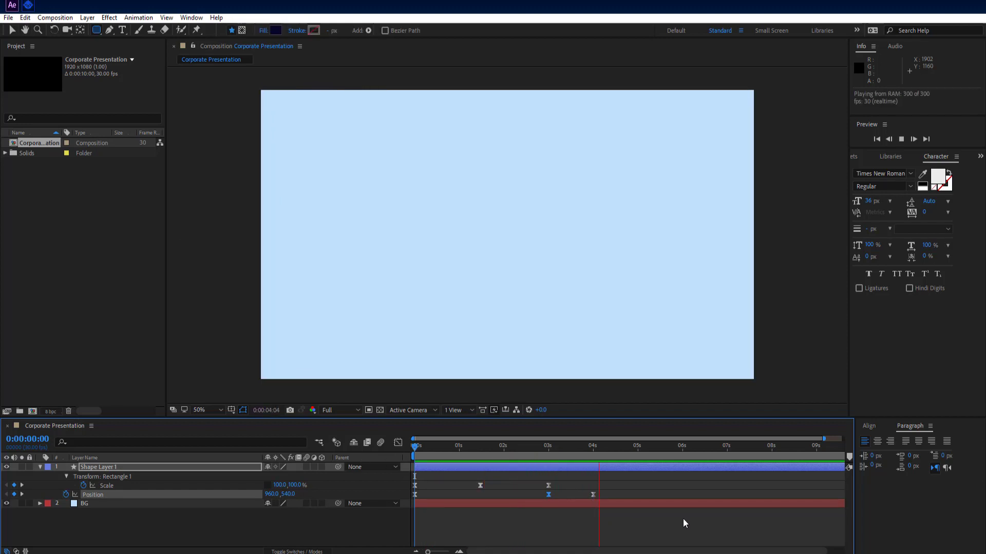
left_click_drag(620, 452, 602, 451)
key("n")
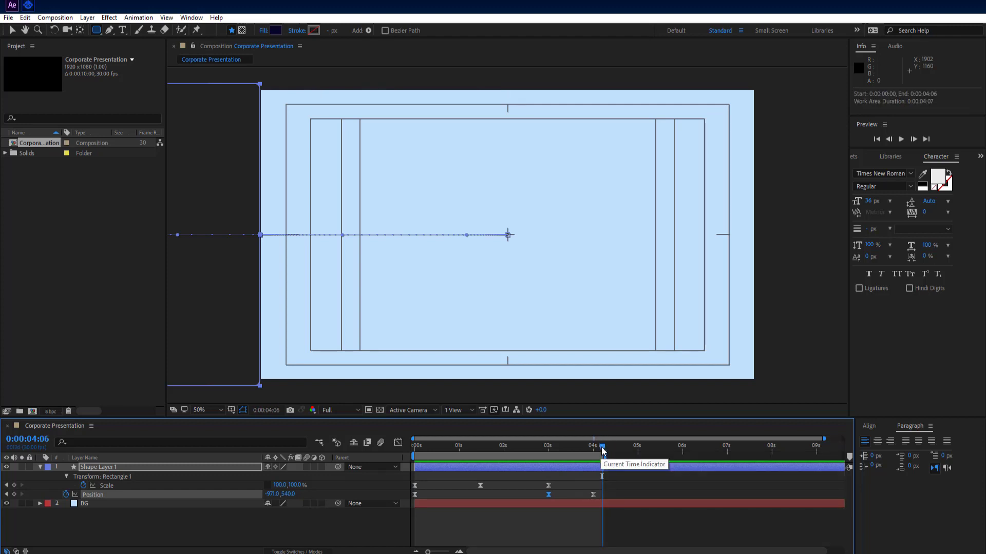
key("Home")
key("space")
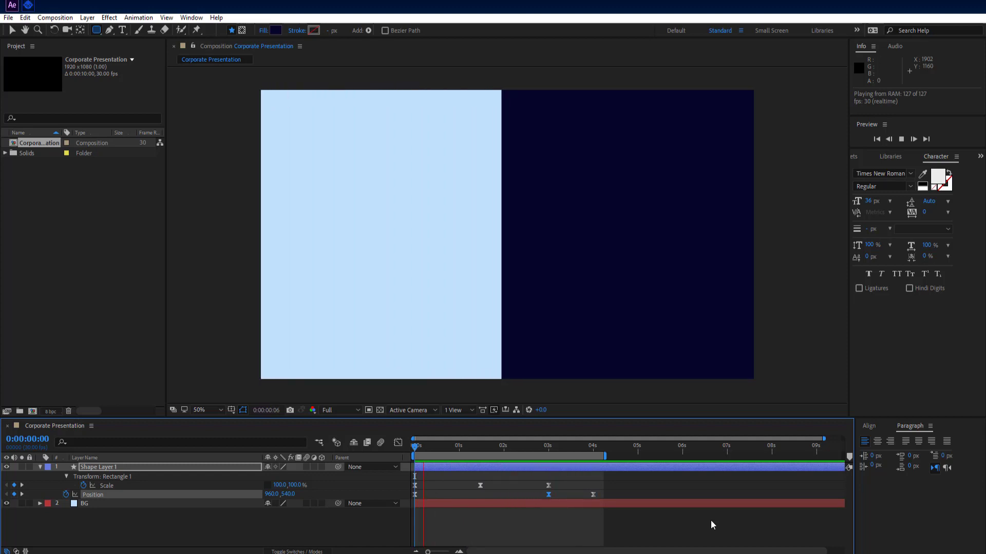
key("space")
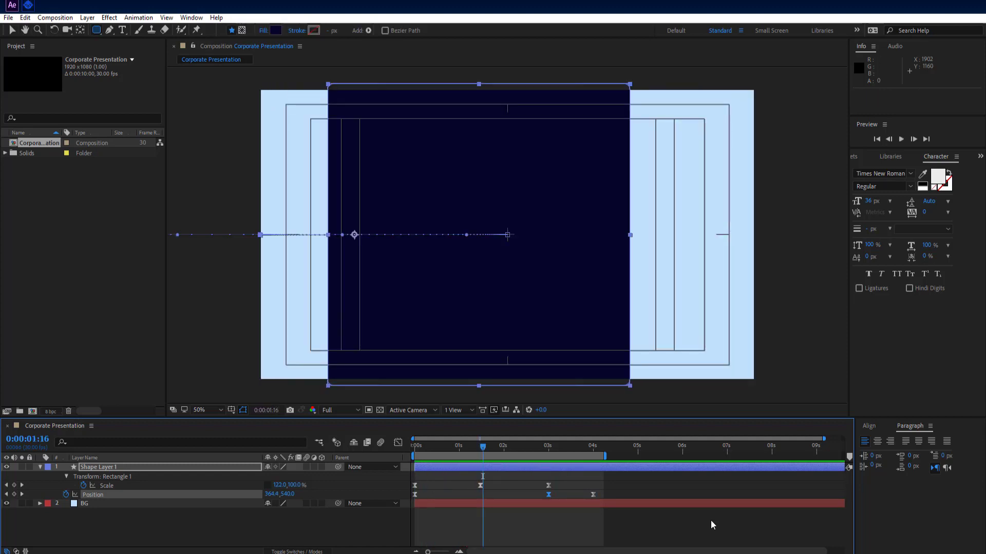
Extend the work area to just before 6 seconds and move the last Position keyframe to 0:00:05:00
left_click_drag(608, 461, 674, 458)
left_click_drag(593, 494, 640, 503)
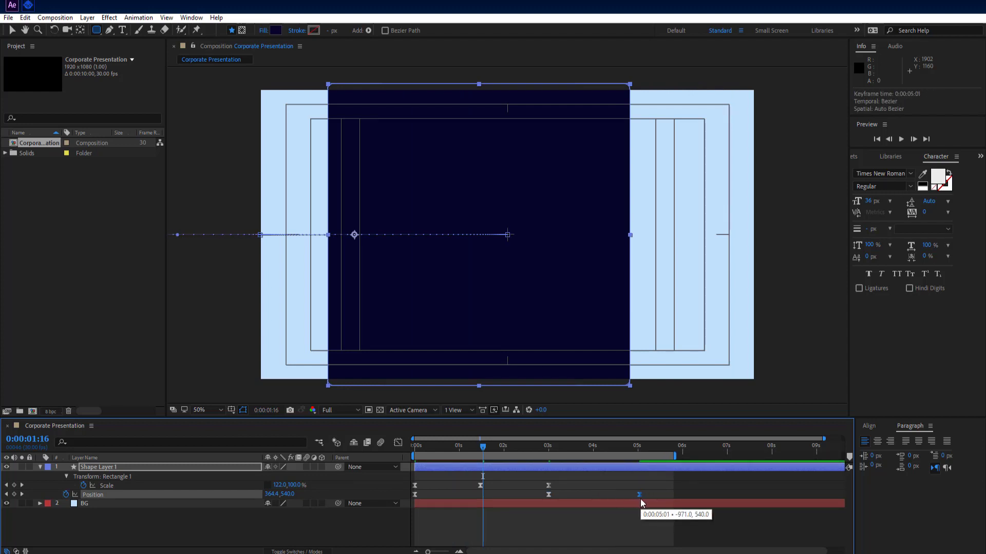
left_click_drag(496, 451, 639, 461)
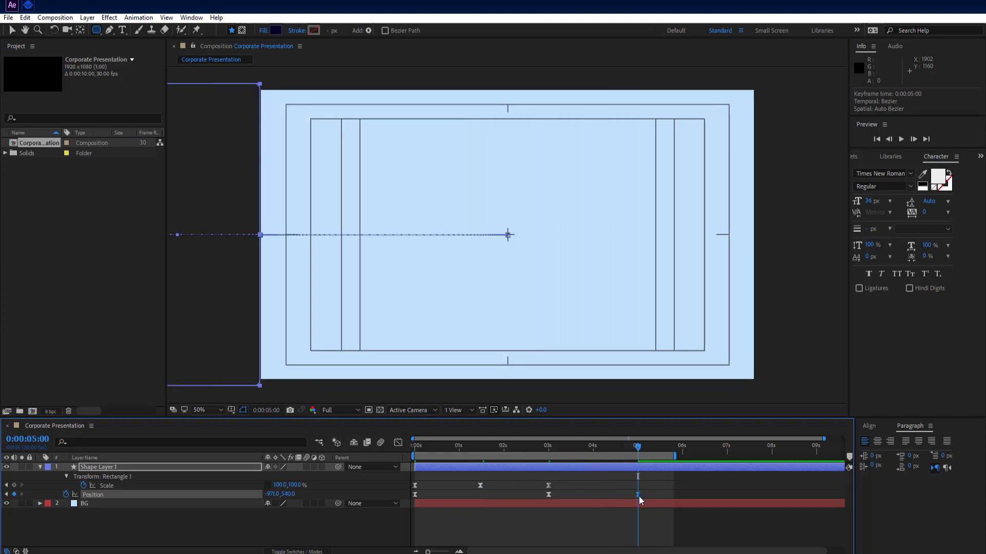
Duplicate the 3-second Position keyframe at 0:00:04:00 so the rectangle holds on the left half
left_click_drag(609, 451, 593, 454)
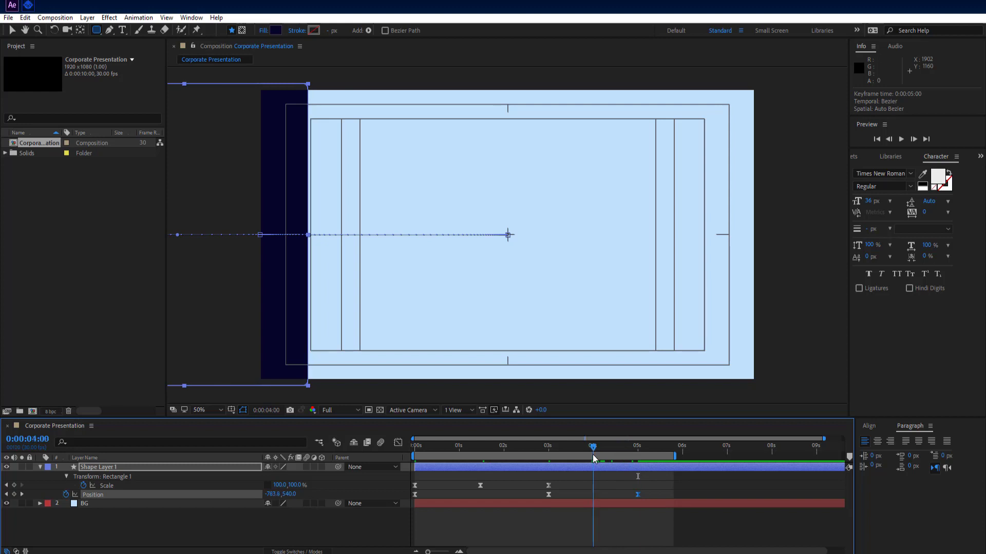
left_click_drag(561, 492, 540, 497)
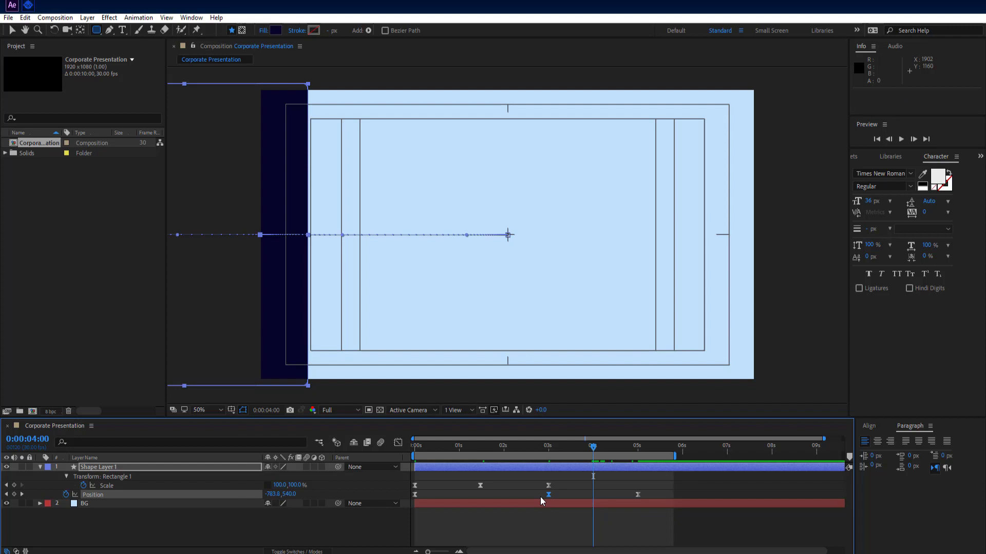
key("ctrl+c")
key("ctrl+v")
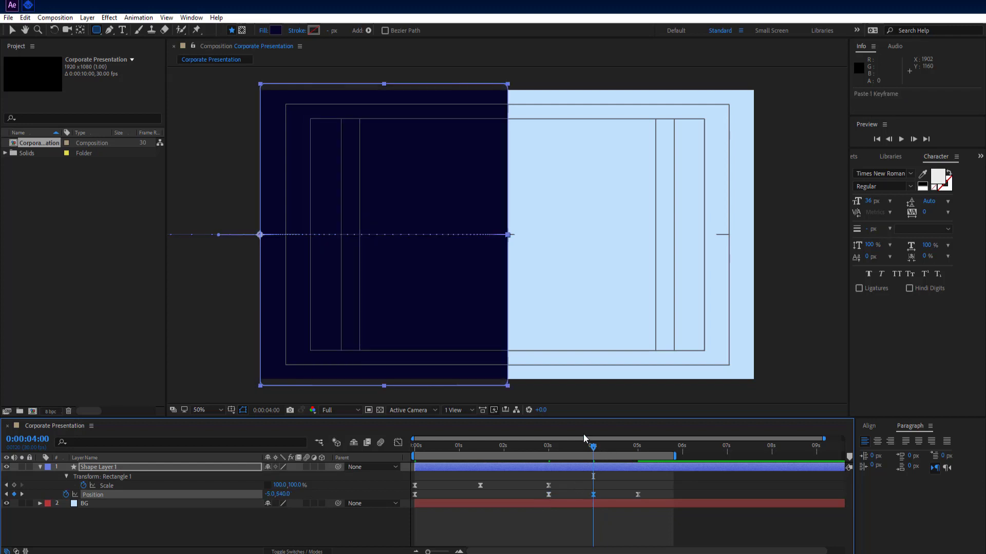
Return the playhead to 0:00:00:00 and pre-compose Shape Layer 1 as Shape 1, moving all attributes into the new composition
left_click_drag(594, 447, 375, 443)
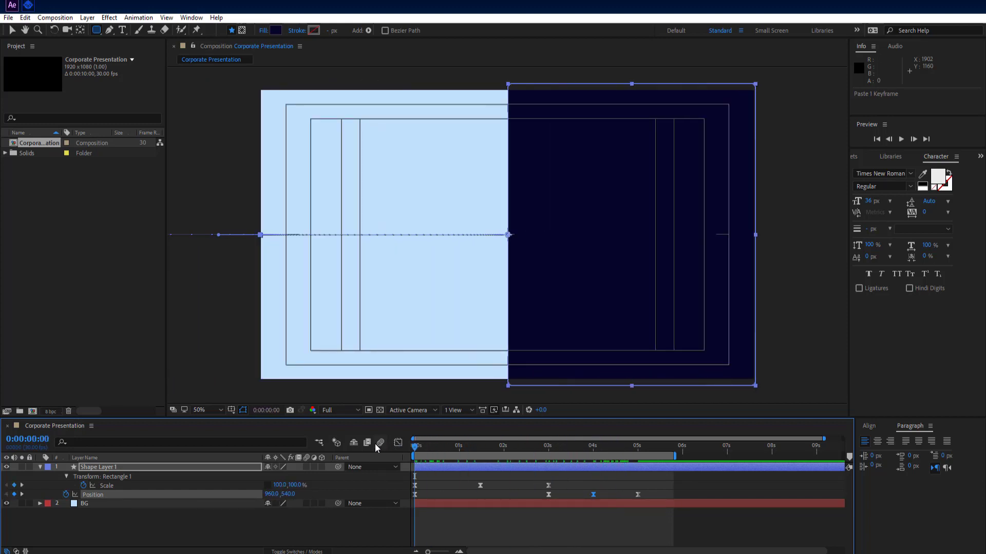
left_click(40, 467)
left_click(173, 501)
left_click(161, 470)
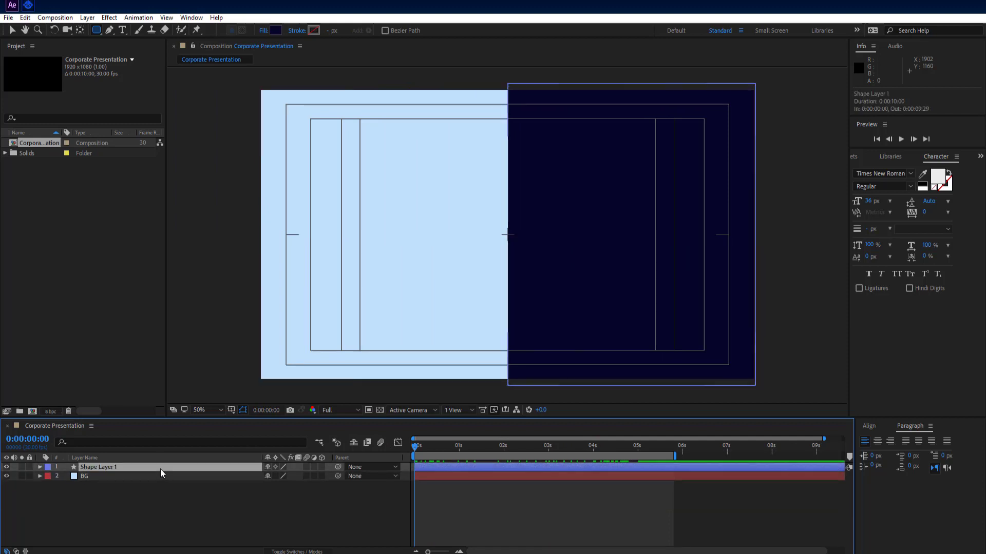
right_click(160, 469)
left_click(211, 371)
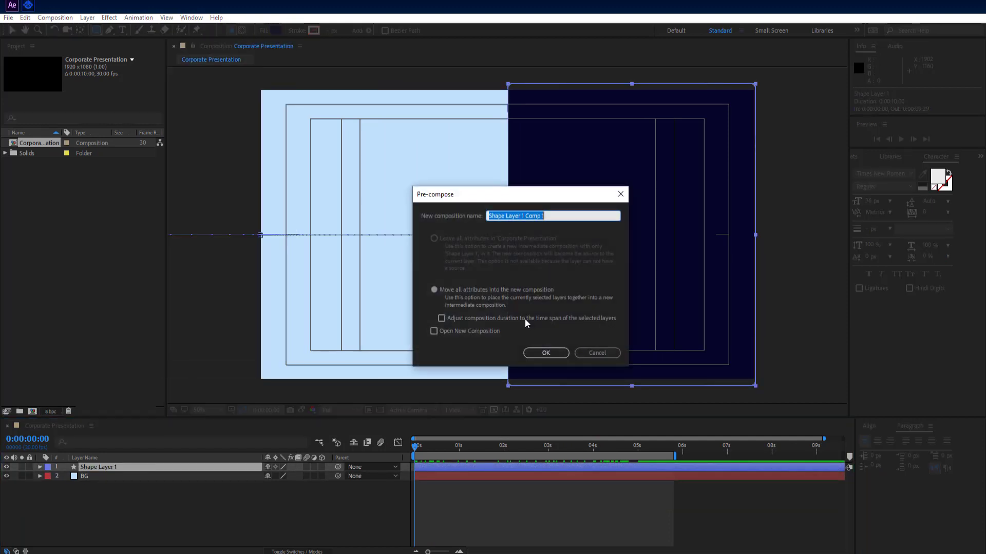
left_click(439, 291)
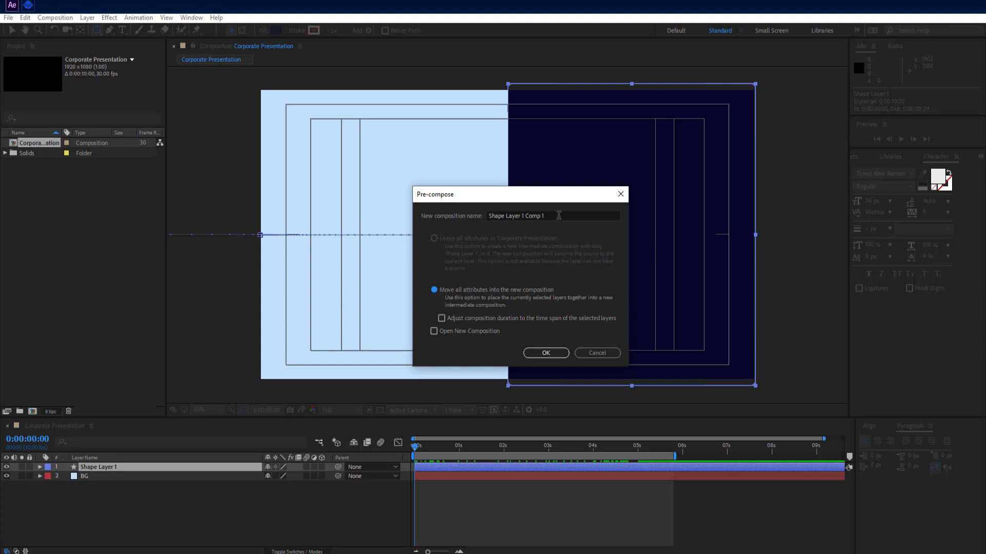
left_click_drag(559, 215, 471, 216)
type("Shape")
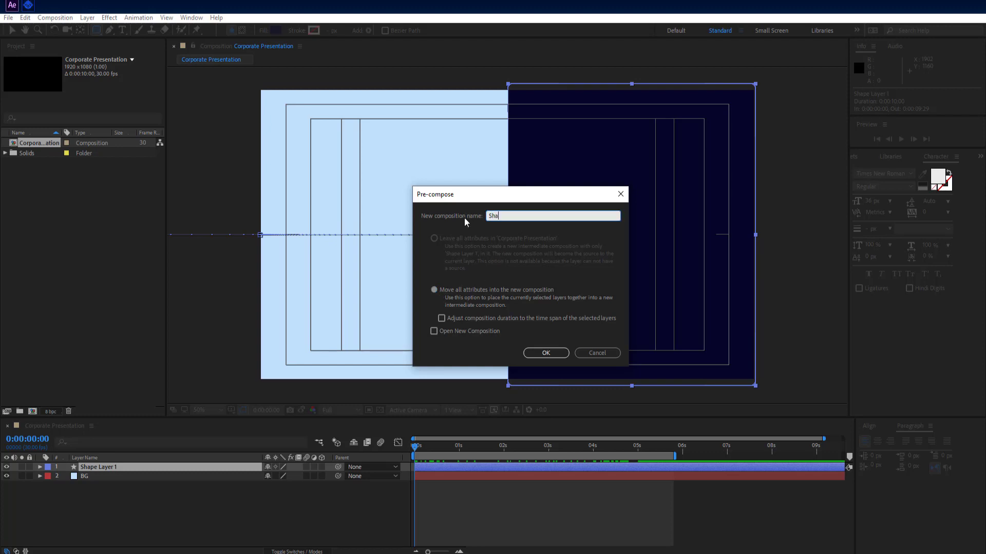
left_click(552, 350)
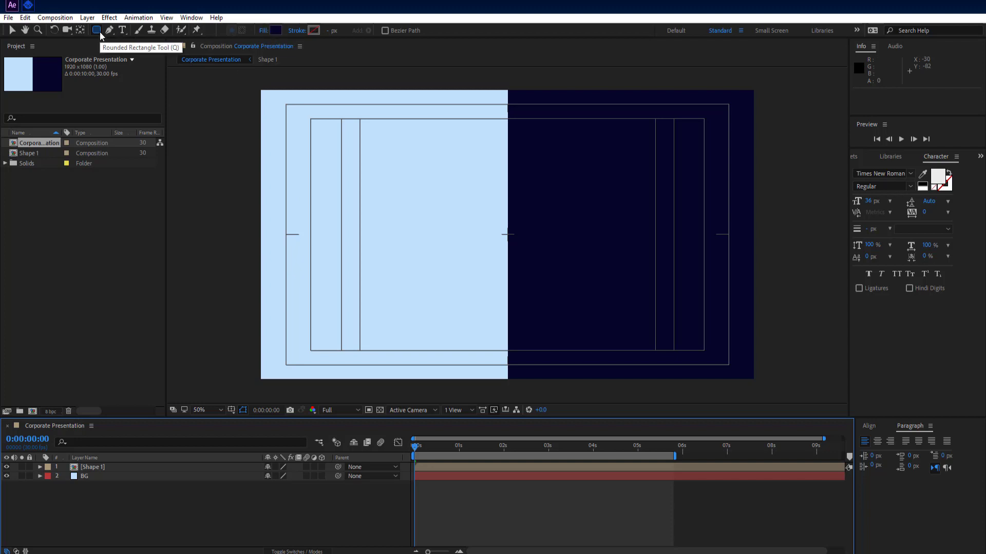
Choose the Rounded Rectangle tool with pink fill FC46A9 and turn off the Title/Action Safe overlay
left_click_drag(100, 32, 119, 40)
left_click(274, 31)
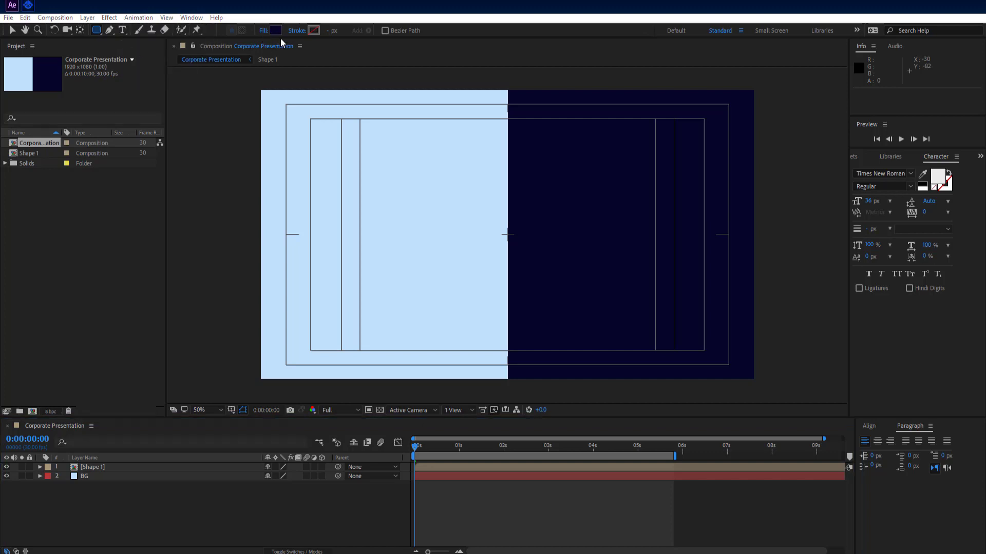
left_click(547, 243)
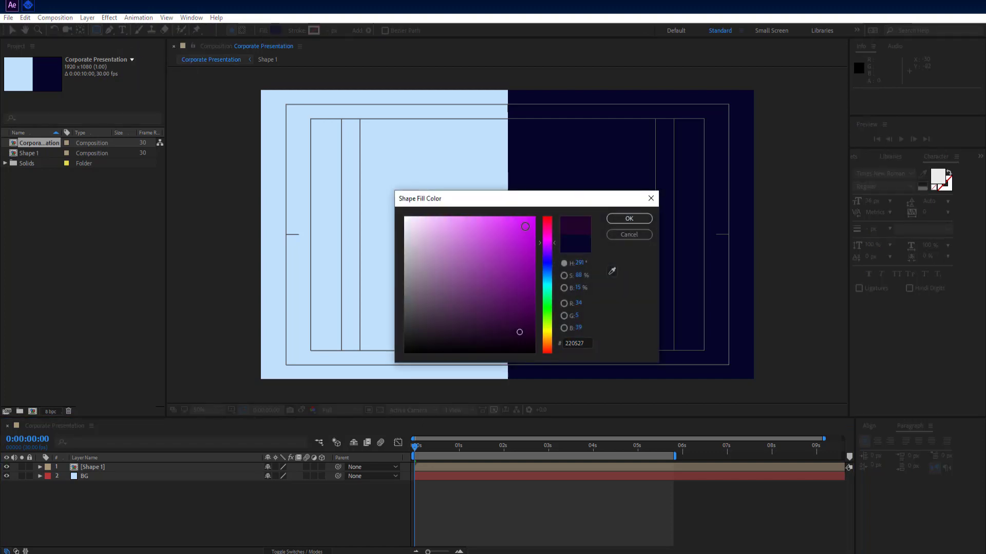
left_click(524, 223)
left_click_drag(543, 237, 500, 217)
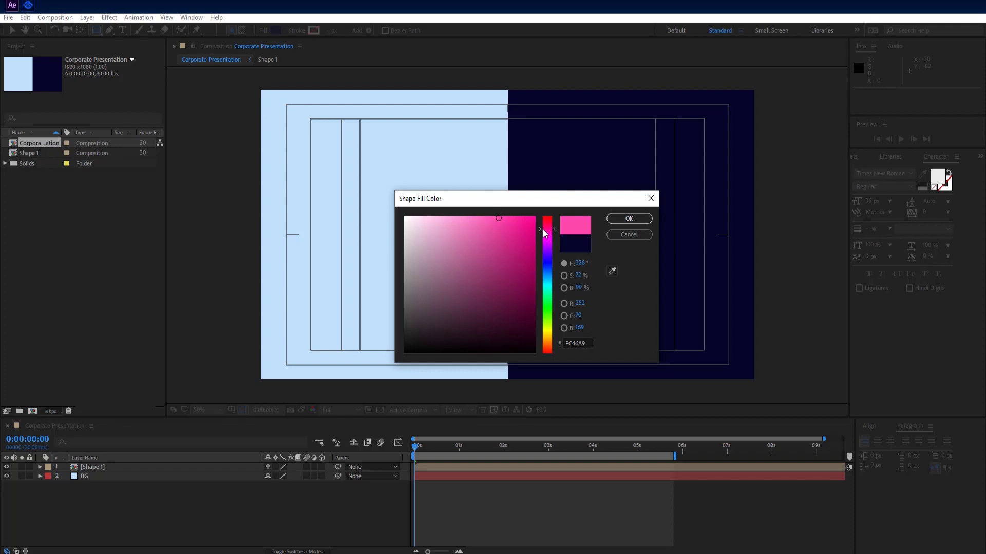
left_click_drag(543, 233, 544, 231)
left_click(629, 218)
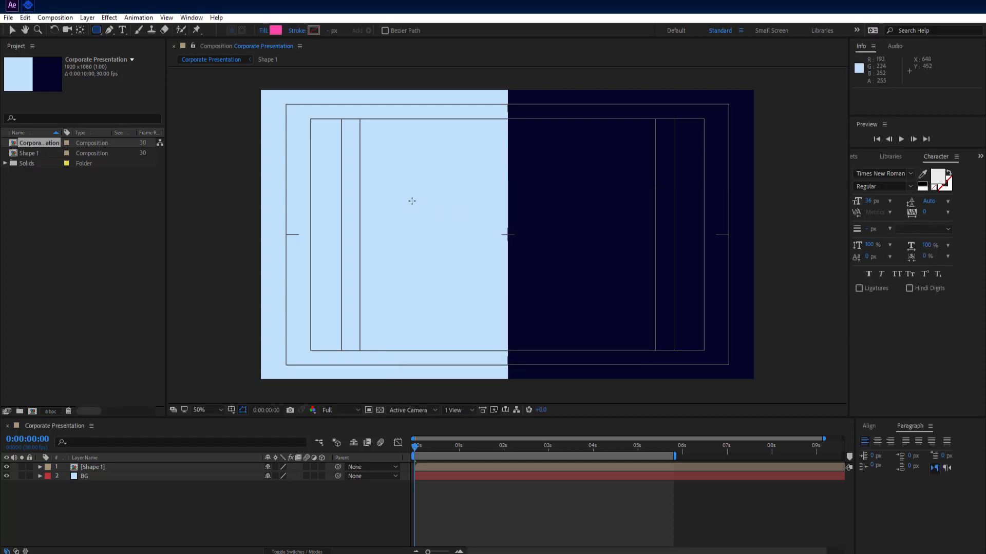
left_click(232, 414)
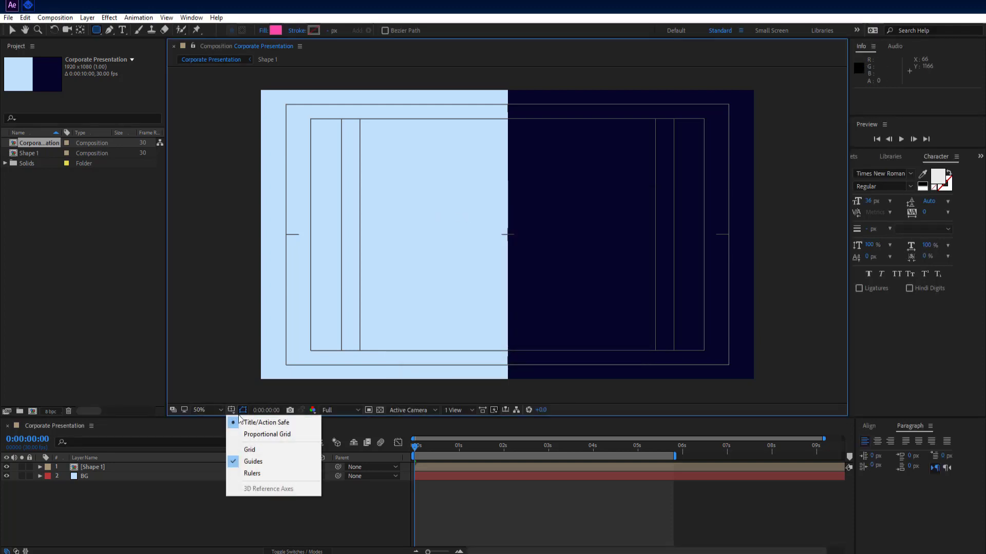
left_click(264, 420)
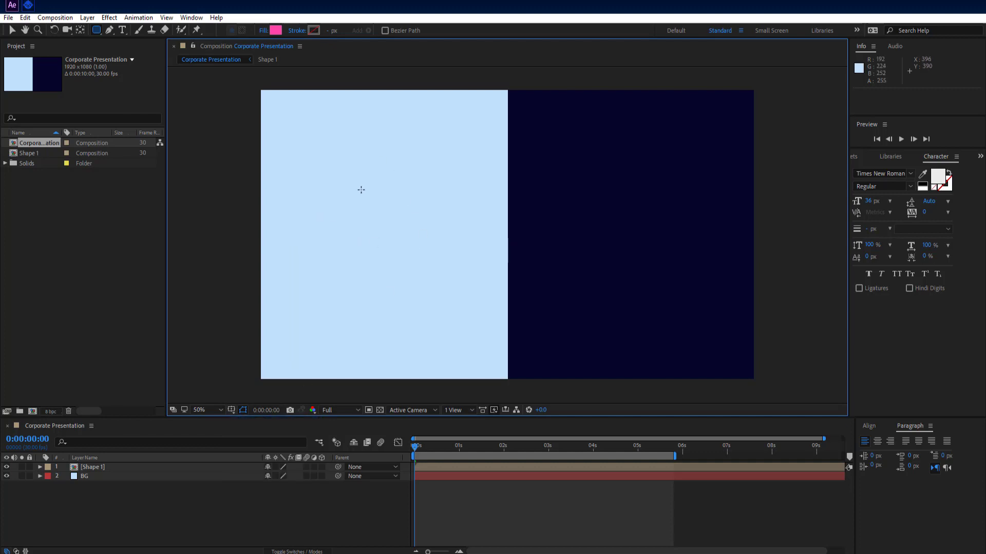
Draw a pink rounded rectangle about 1416 by 562 px over both halves and centre it in the composition
mouse_move(350, 168)
left_mouse_down()
mouse_move(493, 242)
mouse_move(616, 275)
mouse_move(713, 318)
left_mouse_up()
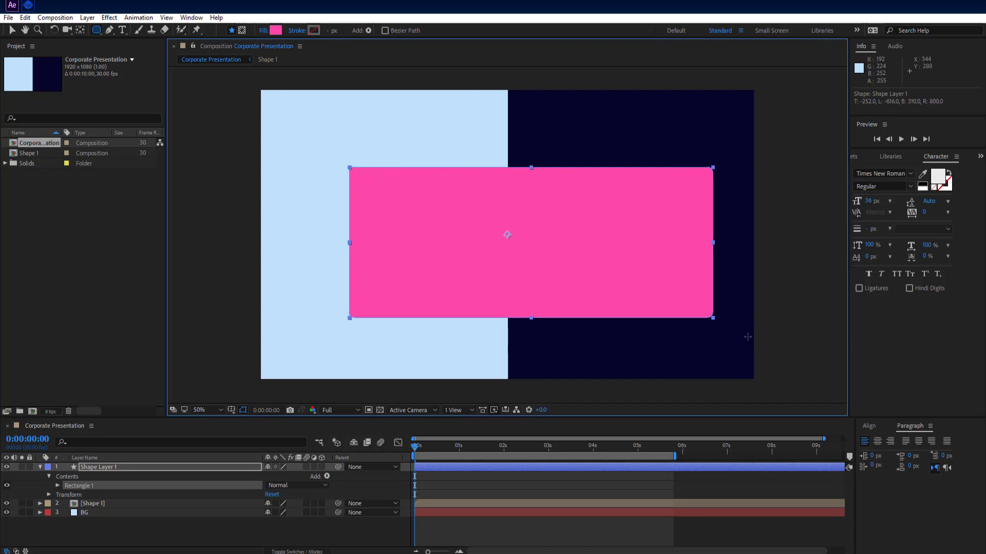
left_click(873, 427)
left_click(937, 454)
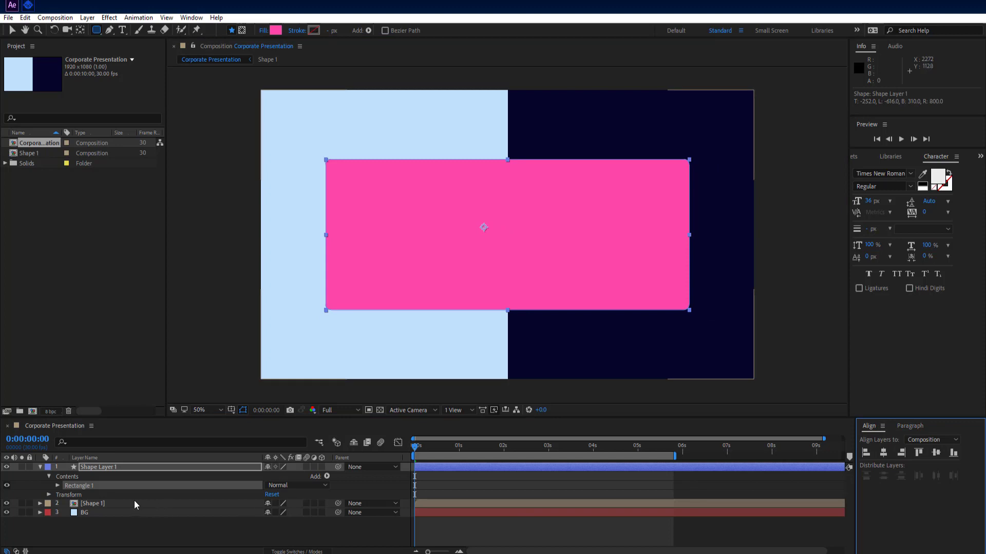
Enlarge the pink rectangle's path size to 1535 by 708 px
left_click(58, 486)
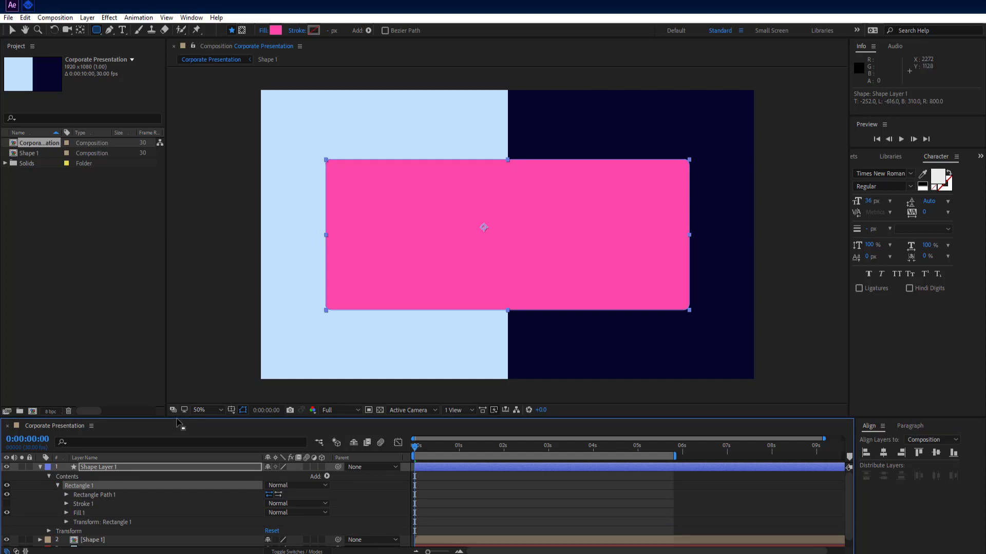
left_click_drag(176, 419, 176, 389)
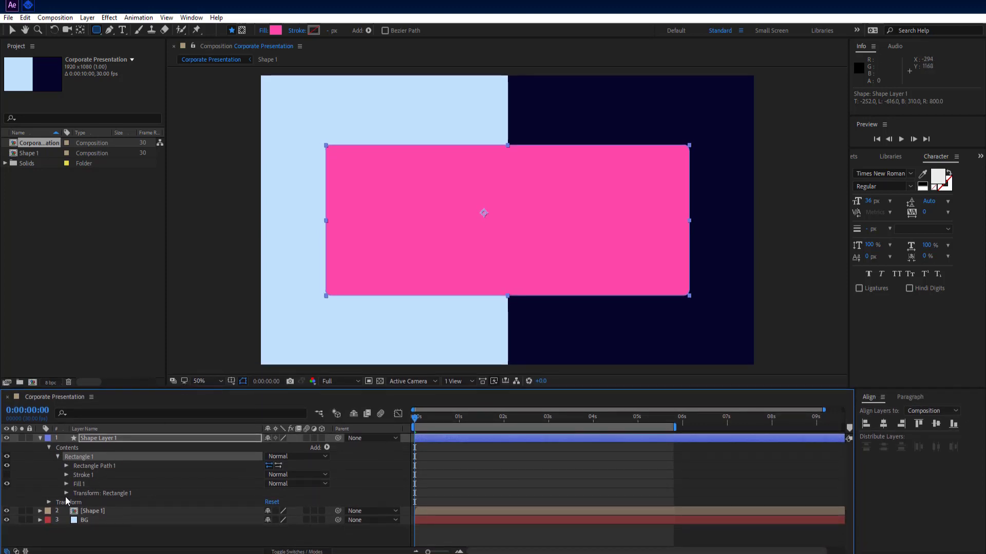
left_click(66, 466)
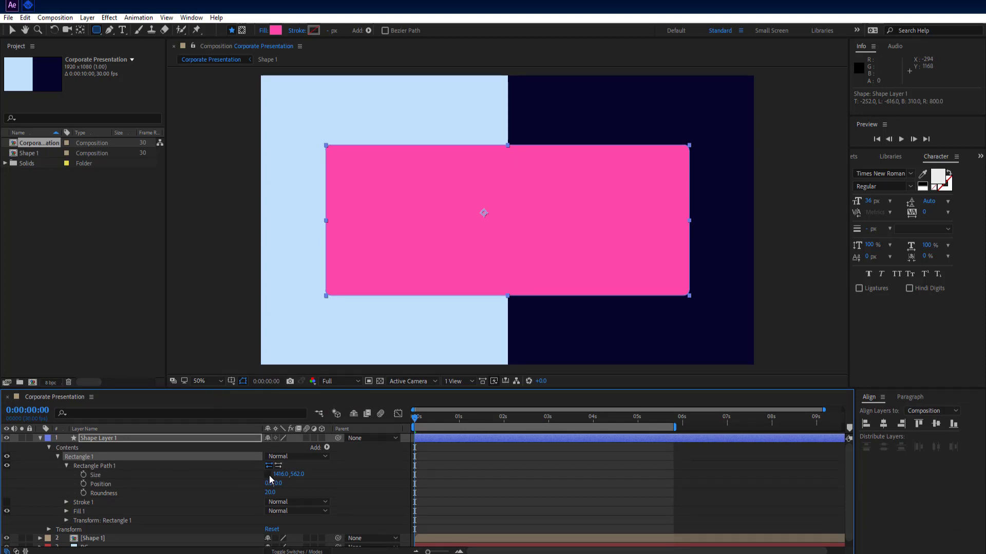
left_click_drag(281, 474, 375, 474)
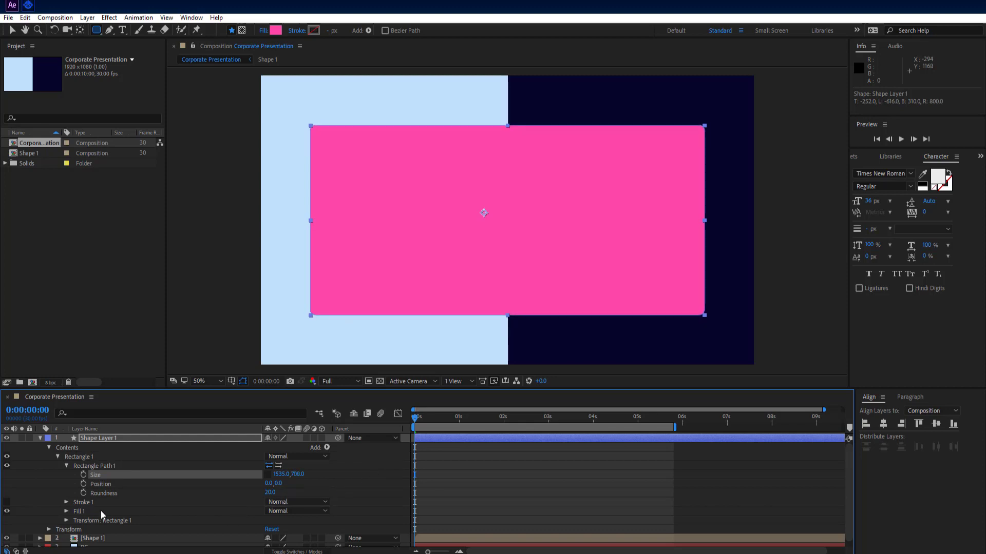
Round the pink rectangle's corners to a Roundness of about 68 and collapse the layer's properties
left_click(67, 503)
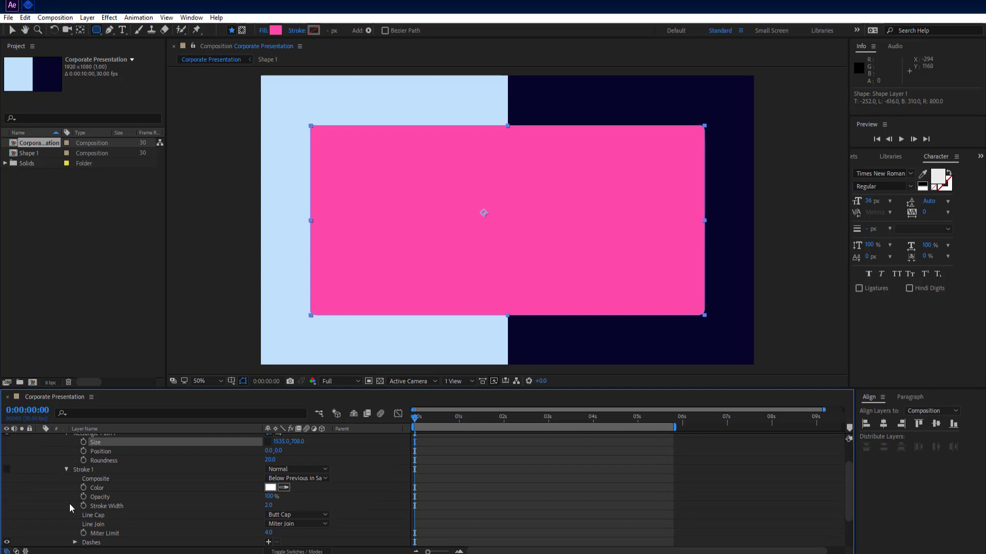
left_click(67, 470)
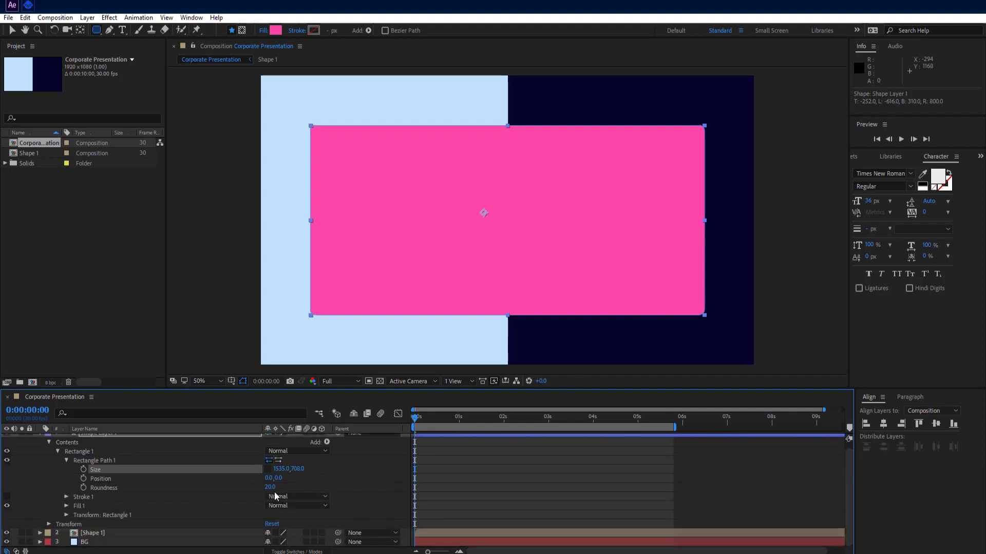
left_click_drag(271, 490, 307, 488)
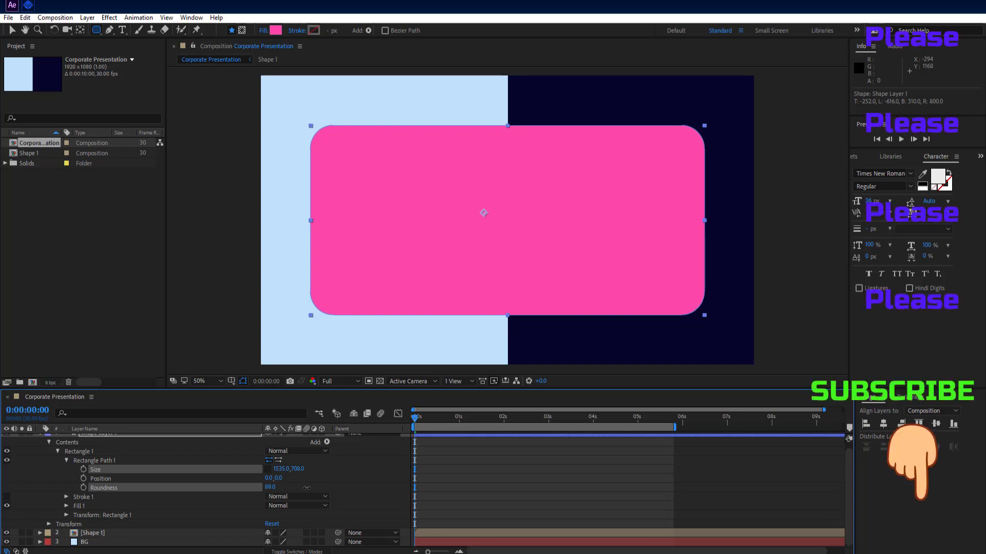
scroll(36, 449, "up", 1)
left_click(40, 438)
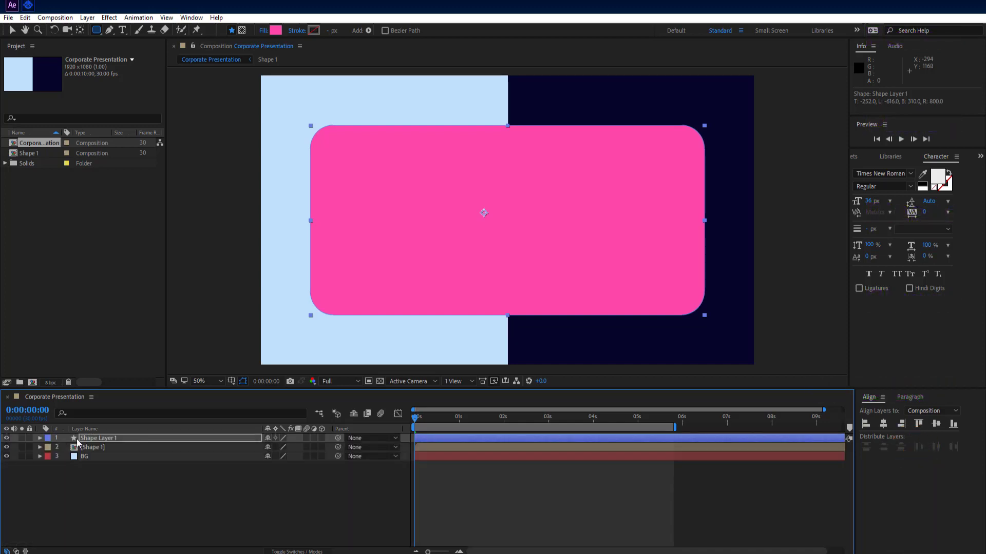
left_click(134, 473)
left_click(125, 438)
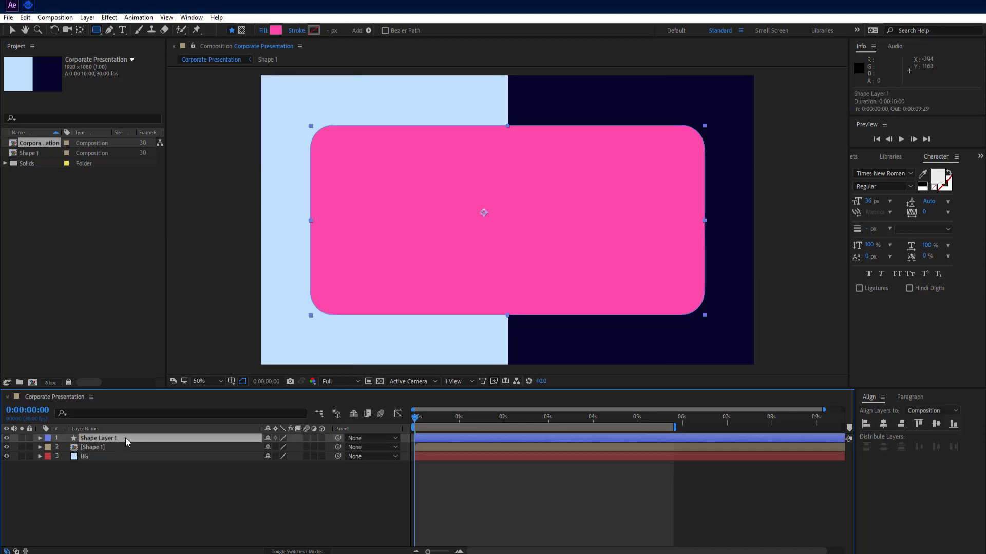
left_click(40, 438)
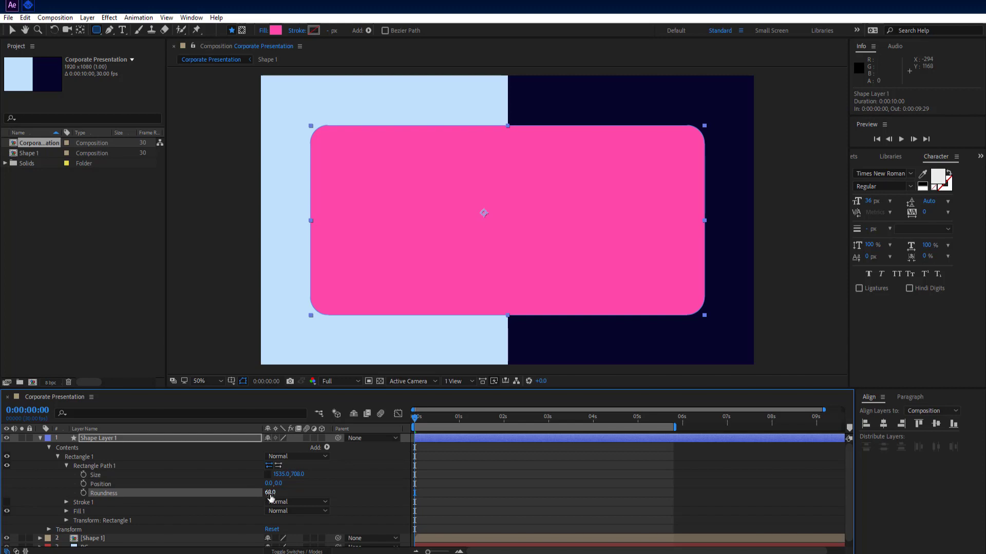
mouse_move(270, 493)
left_mouse_down()
mouse_move(288, 493)
mouse_move(269, 494)
left_mouse_up()
left_click(40, 439)
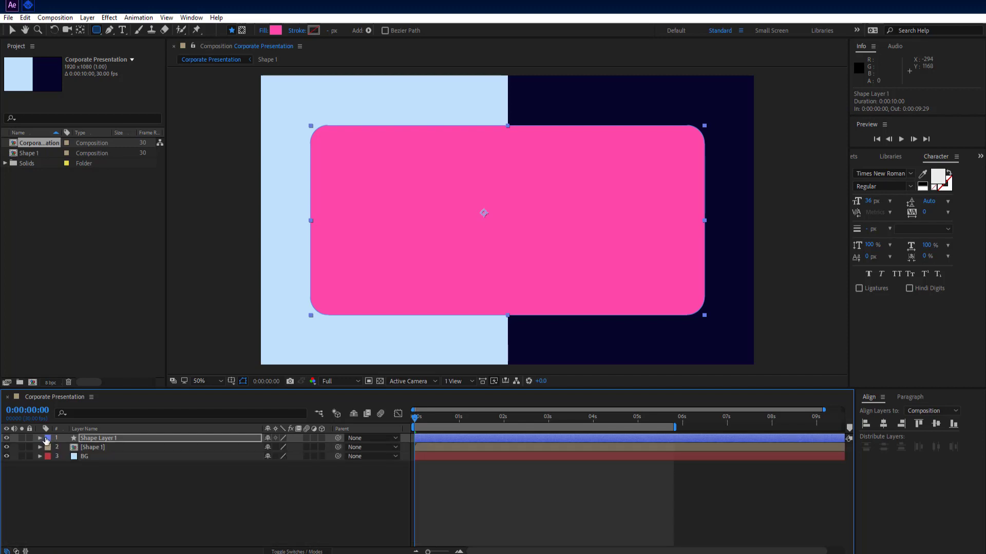
Choose the Type tool and set its font to Impact Regular
left_click(122, 29)
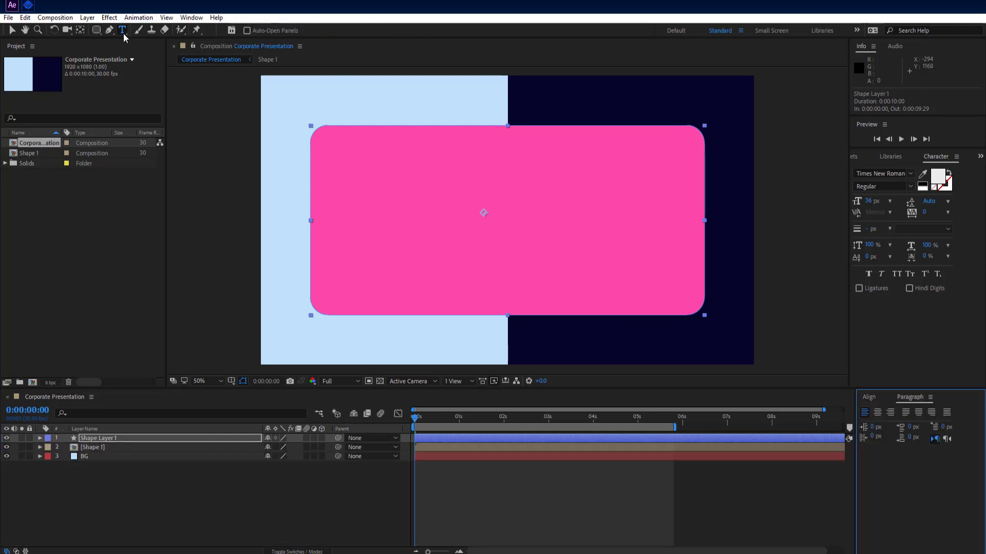
left_click(911, 174)
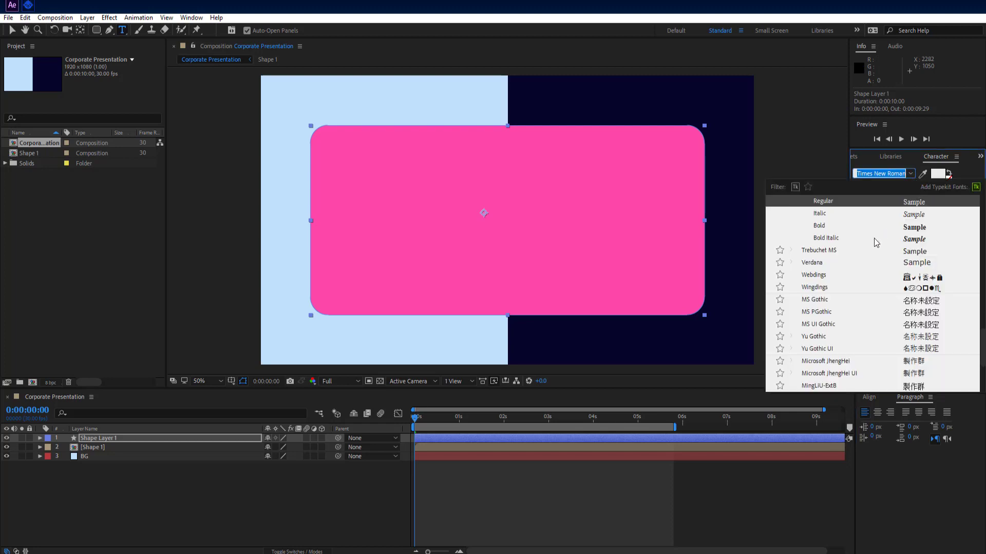
scroll(851, 249, "up", 5)
scroll(851, 249, "up", 10)
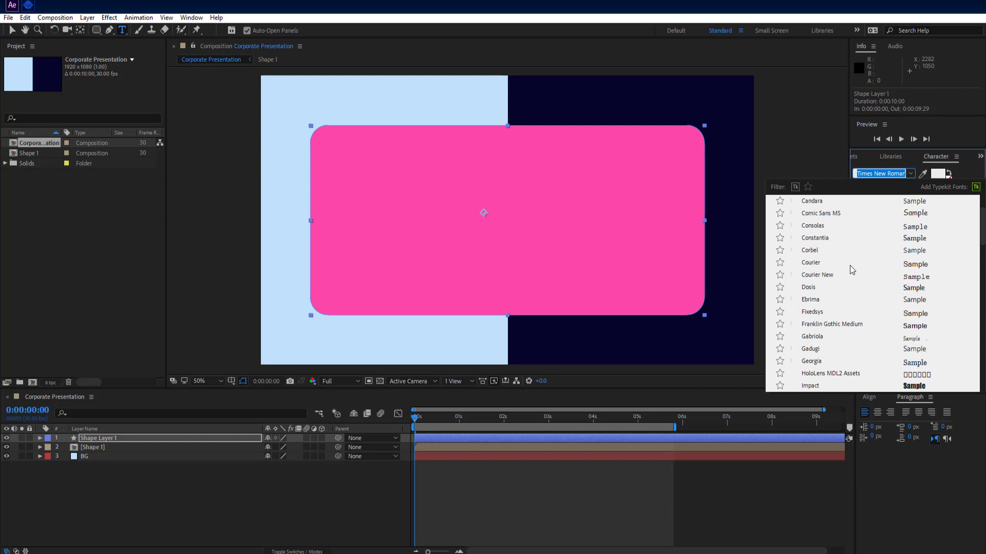
scroll(850, 265, "up", 2)
scroll(849, 266, "down", 2)
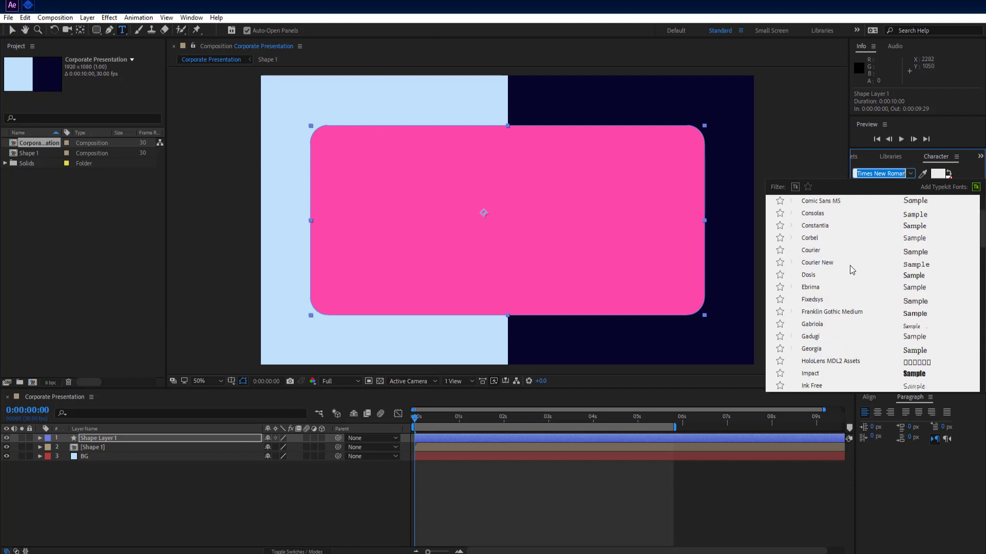
left_click(836, 373)
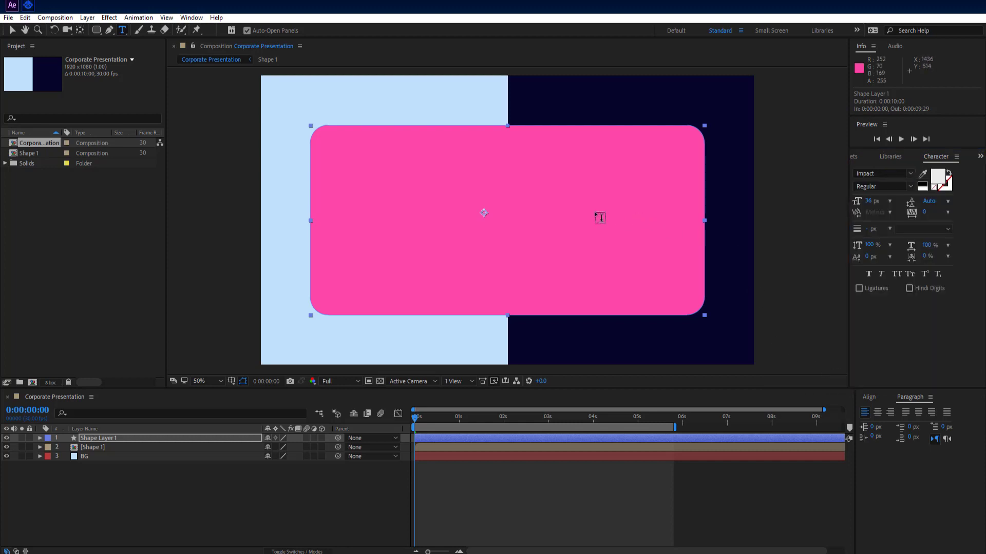
Add the text ENGAGE near the pink rectangle's upper-left corner and enlarge it to about 189 px
left_click(354, 161)
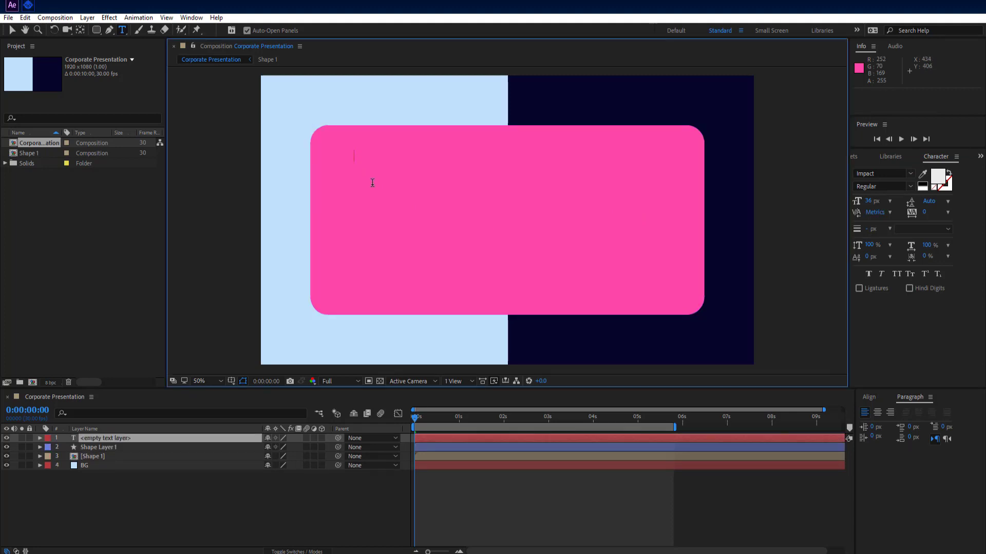
type("ENGAGE")
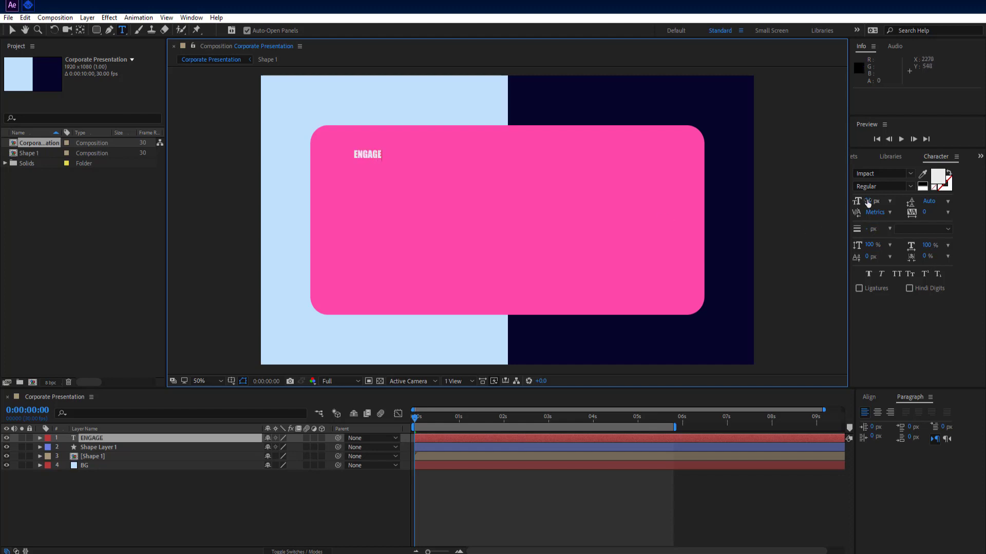
left_click_drag(868, 201, 894, 204)
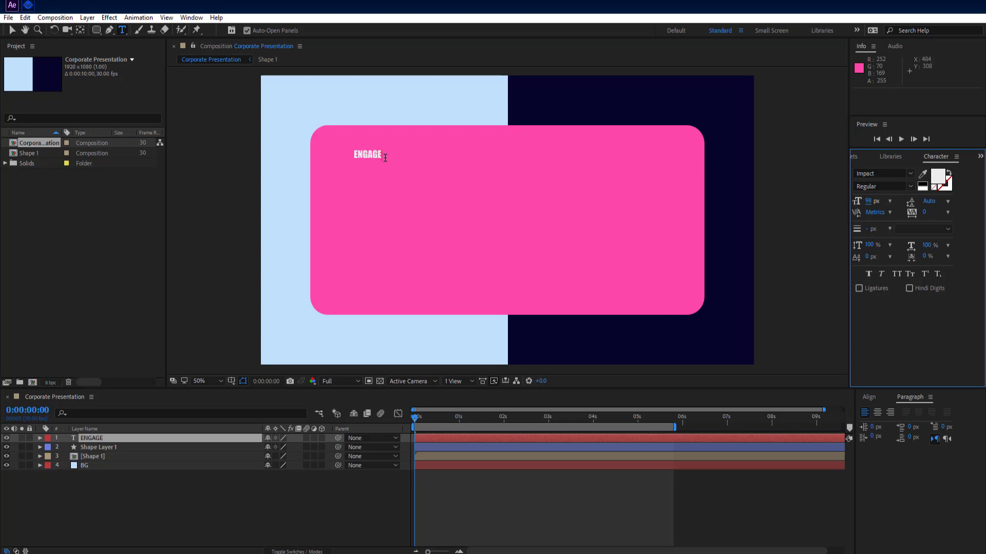
mouse_move(384, 154)
left_mouse_down()
mouse_move(345, 154)
mouse_move(386, 159)
left_mouse_up()
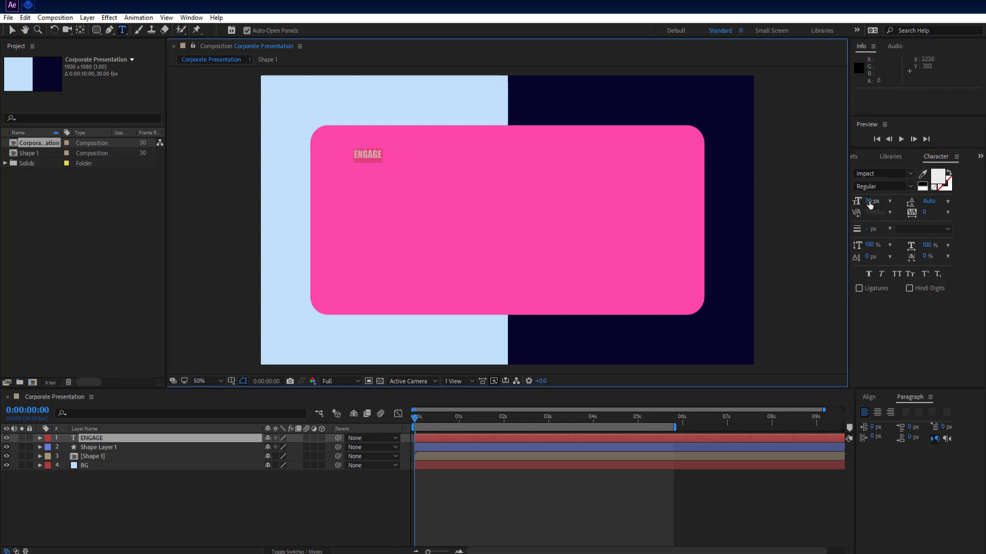
left_click_drag(868, 202, 949, 201)
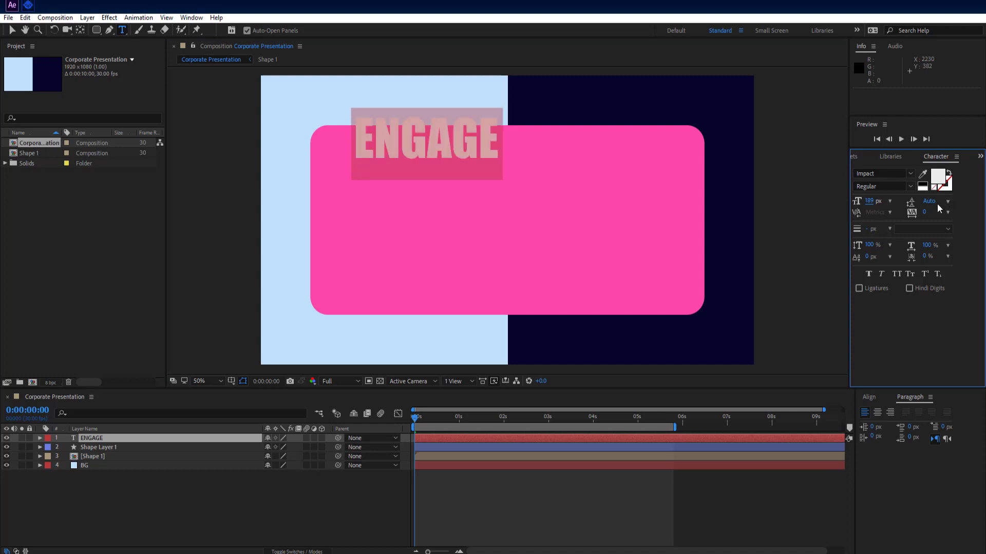
Reduce the ENGAGE text to 145 px and move it inside the pink card's upper-left corner, to about position 268, 398
left_click_drag(869, 201, 848, 201)
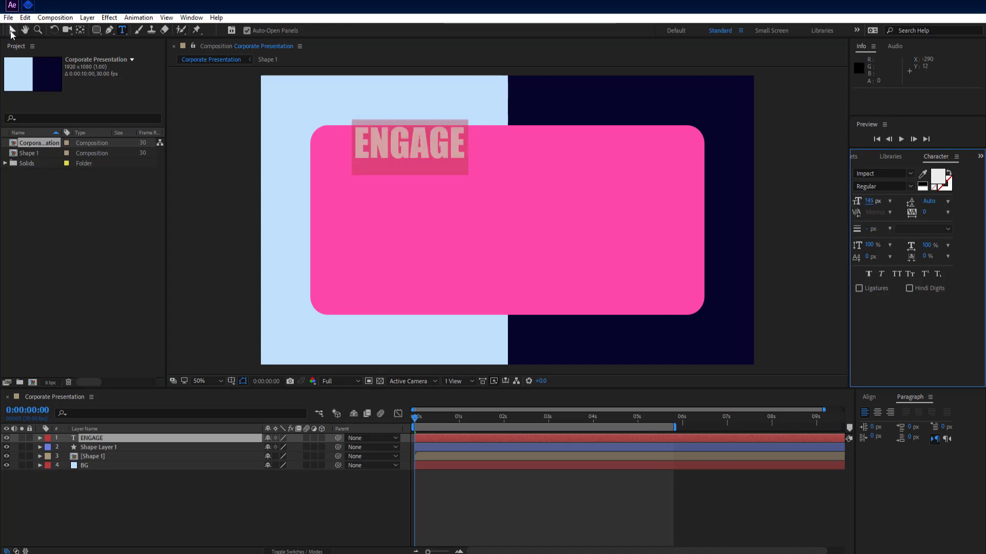
left_click(12, 29)
left_click_drag(390, 146, 366, 170)
key("Caps_Lock")
key("Caps_Lock")
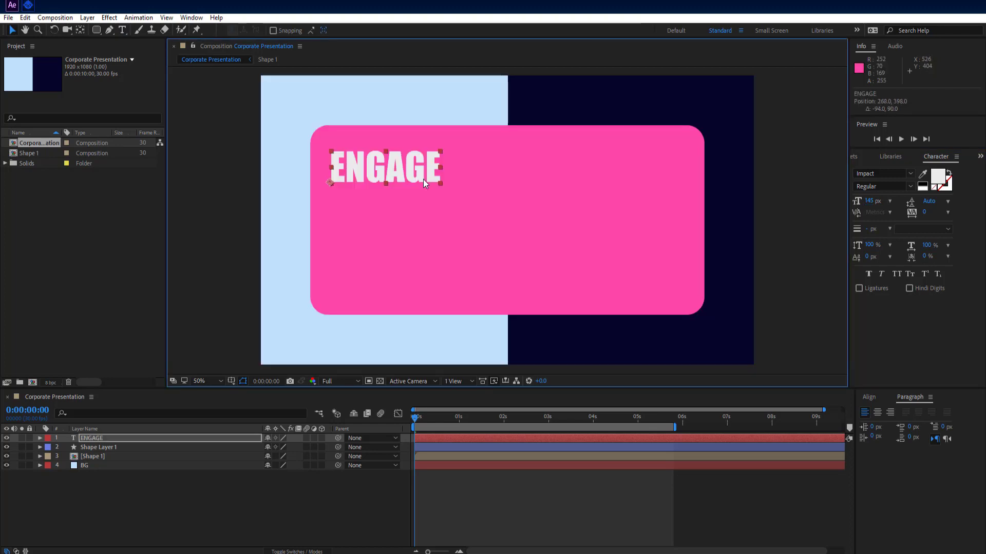
Add BUSINESS in capitals as a second line below ENGAGE in the same text layer and return to the Selection tool
left_click(123, 31)
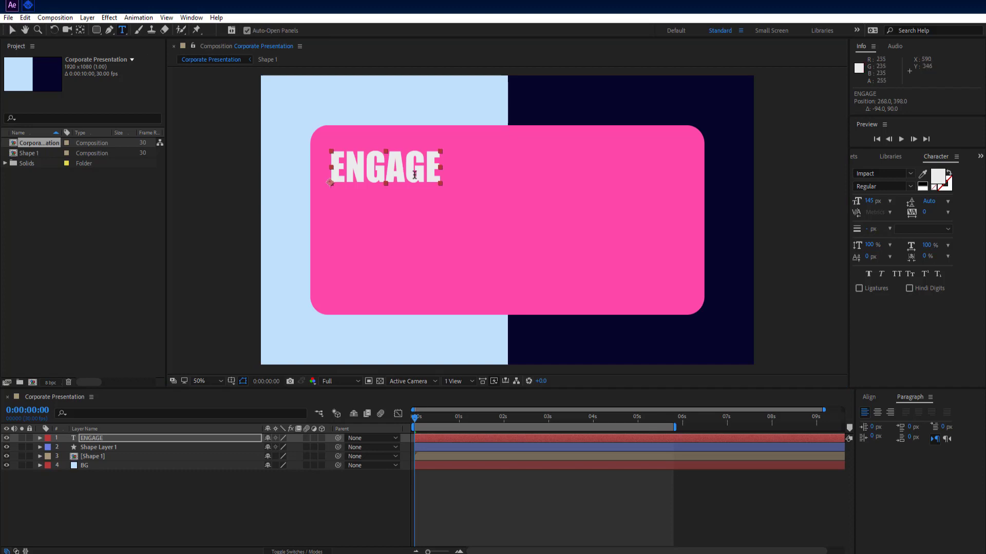
left_click(444, 185)
key("Return")
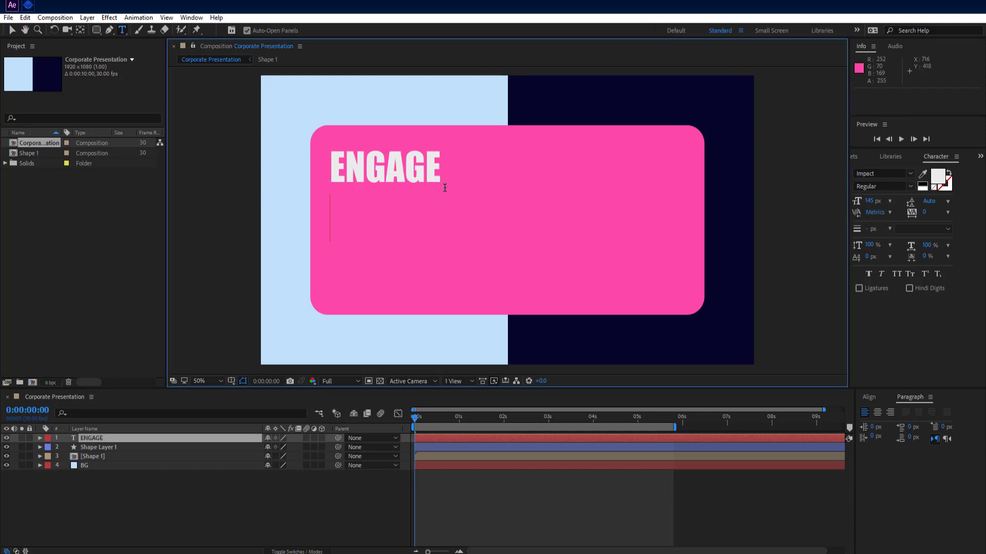
type("busi")
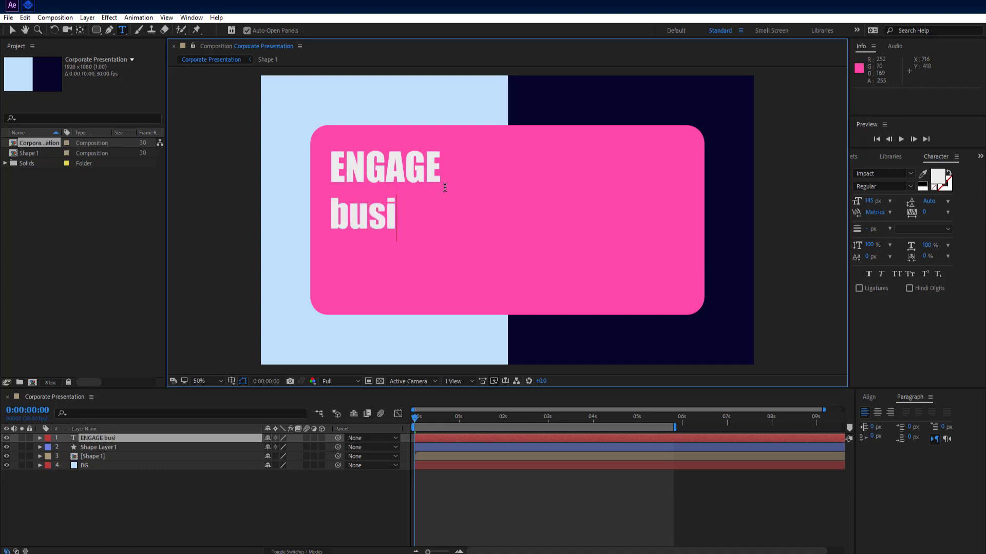
key("BackSpace")
key("BackSpace")
key("BackSpace")
key("BackSpace")
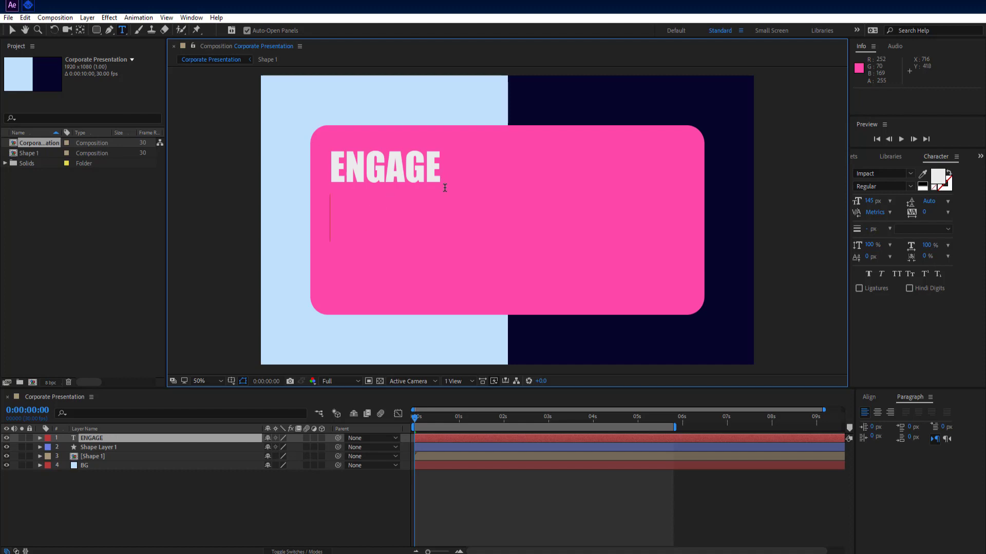
type("BUSI")
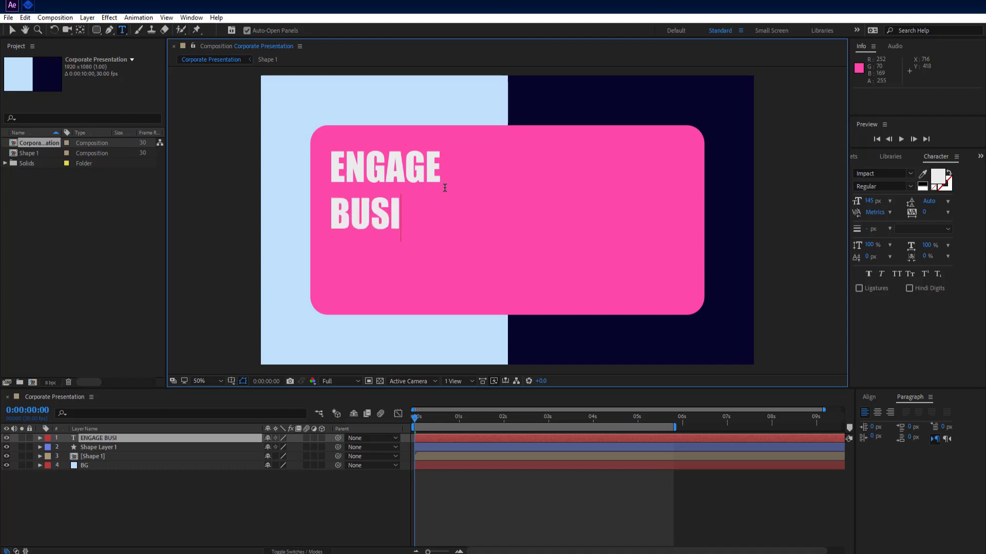
type("NESS")
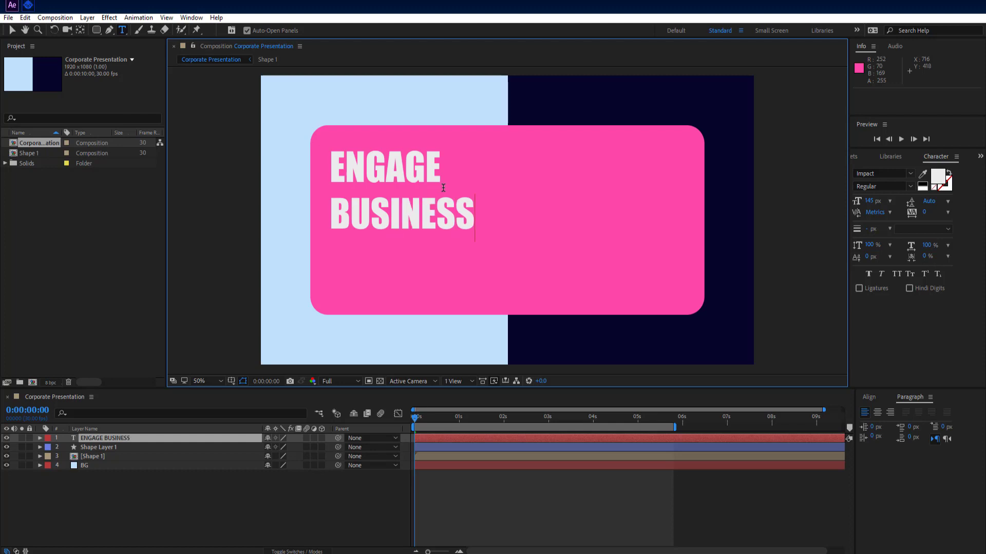
left_click(331, 168)
left_click(11, 30)
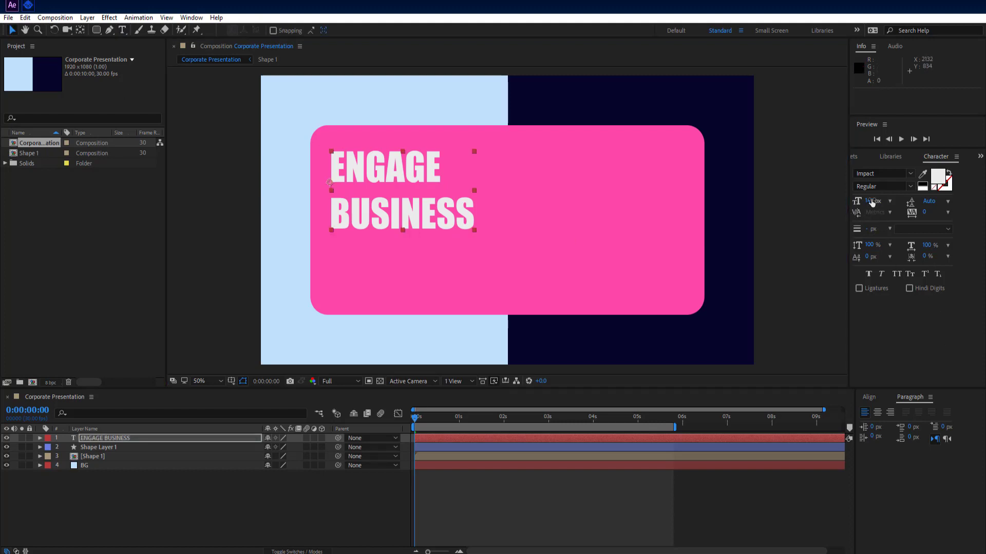
Reduce the two-line title to 106 px and reposition it to about 284, 374 on the pink card
left_click_drag(871, 203, 852, 204)
key("Caps_Lock")
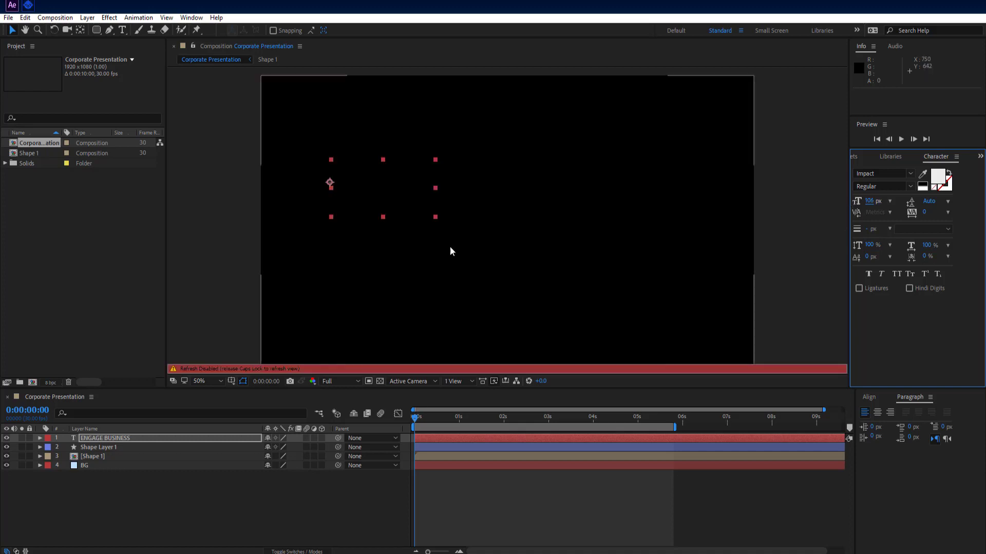
key("Caps_Lock")
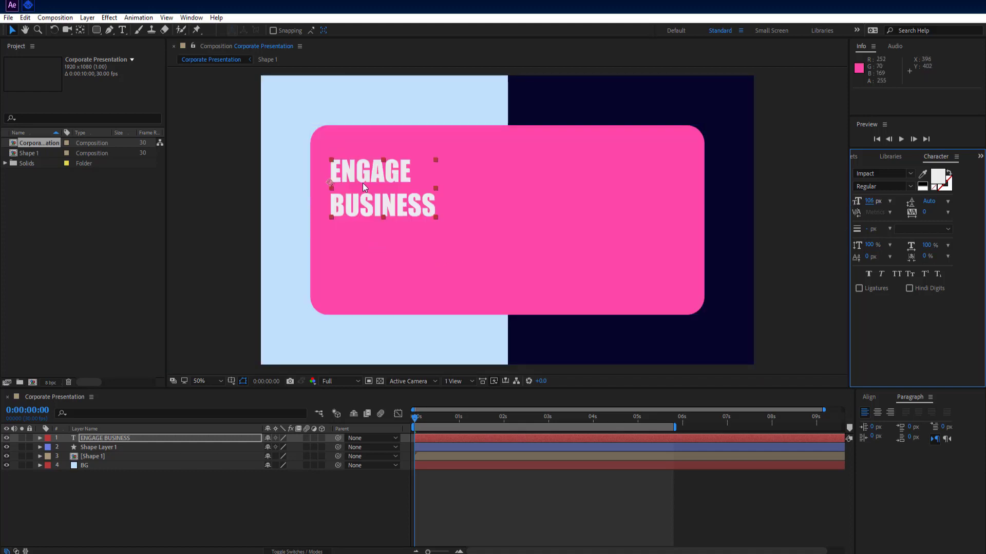
left_click_drag(365, 177, 349, 174)
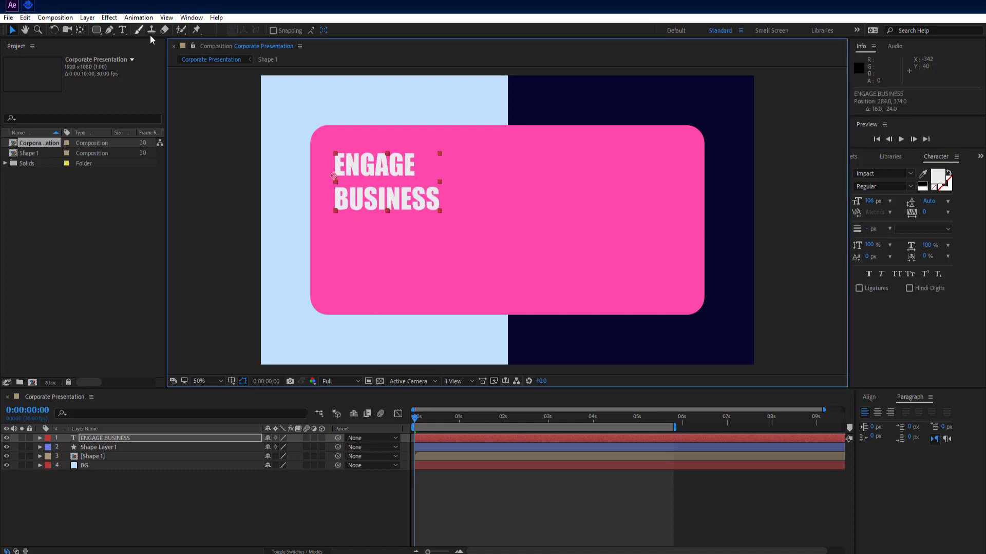
Indent ENGAGE with one space at the start of the title's first line and deselect the text layer
left_click(122, 30)
left_click(335, 164)
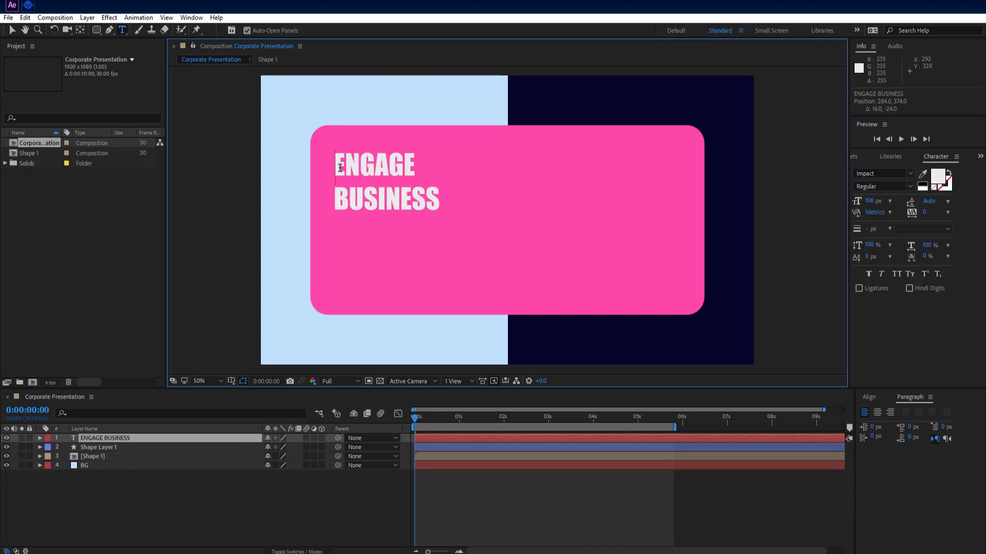
left_click(285, 499)
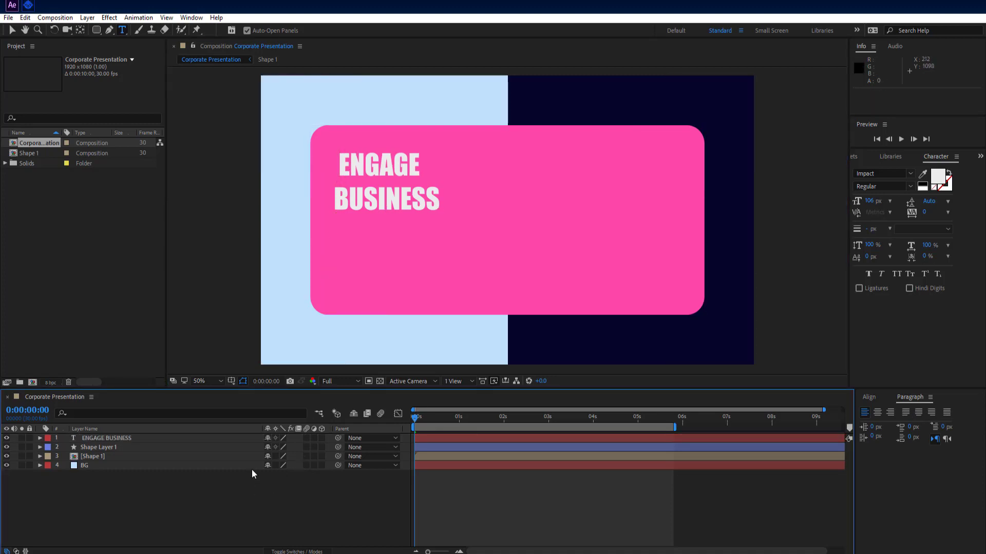
Choose the Rectangle tool and set it to no fill with a white solid stroke of 3 px
mouse_move(97, 32)
left_mouse_down()
mouse_move(124, 29)
mouse_move(119, 35)
left_mouse_up()
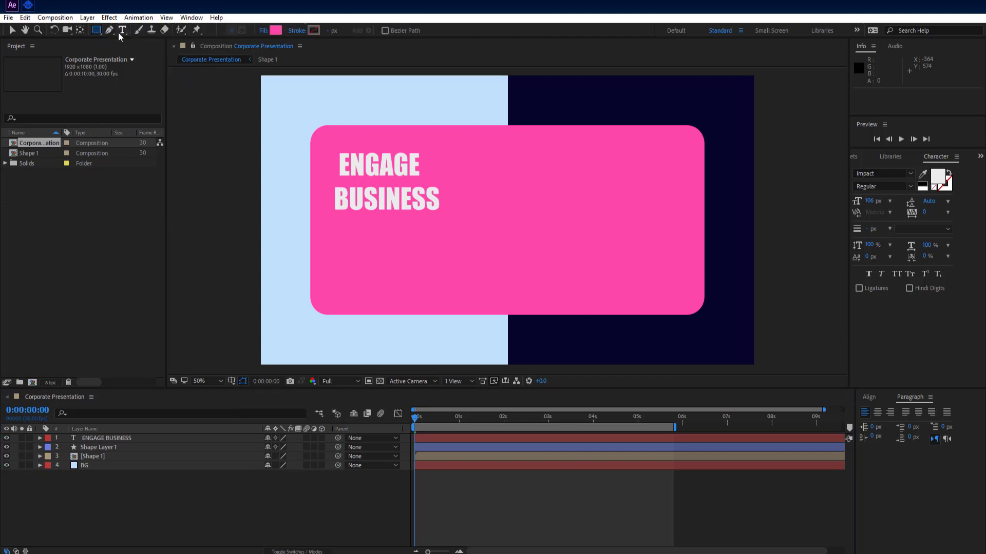
left_click(264, 31)
left_click(459, 254)
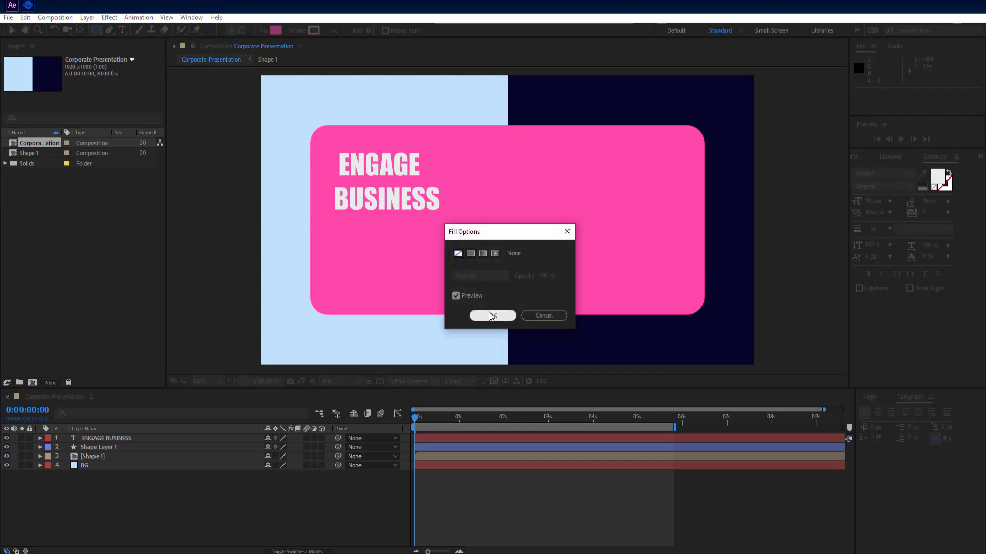
left_click(492, 316)
left_click(311, 31)
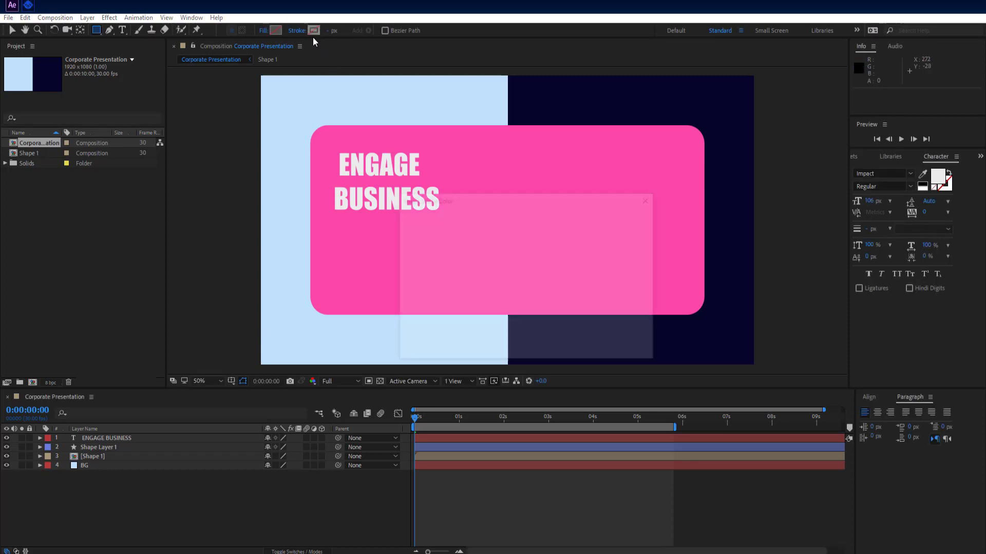
left_click(629, 219)
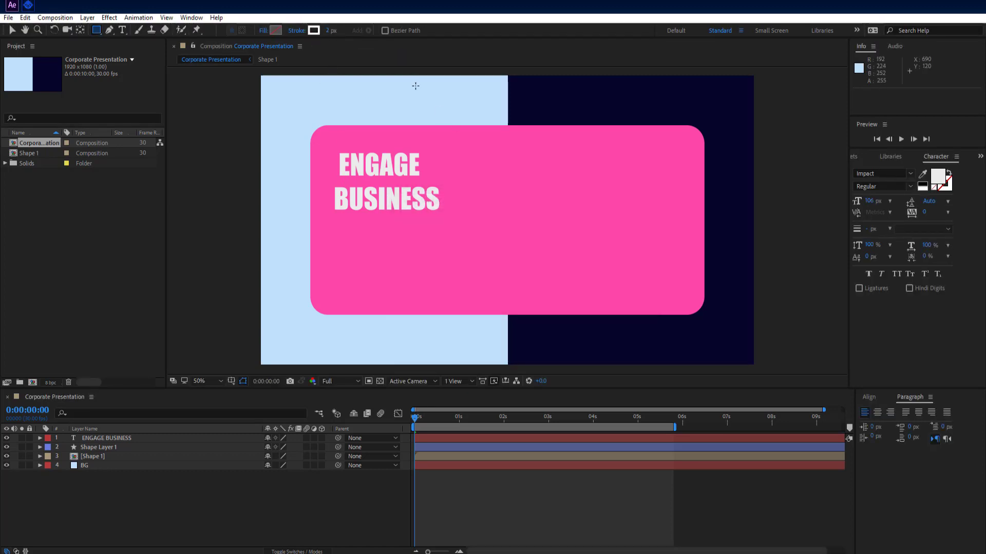
left_click(328, 31)
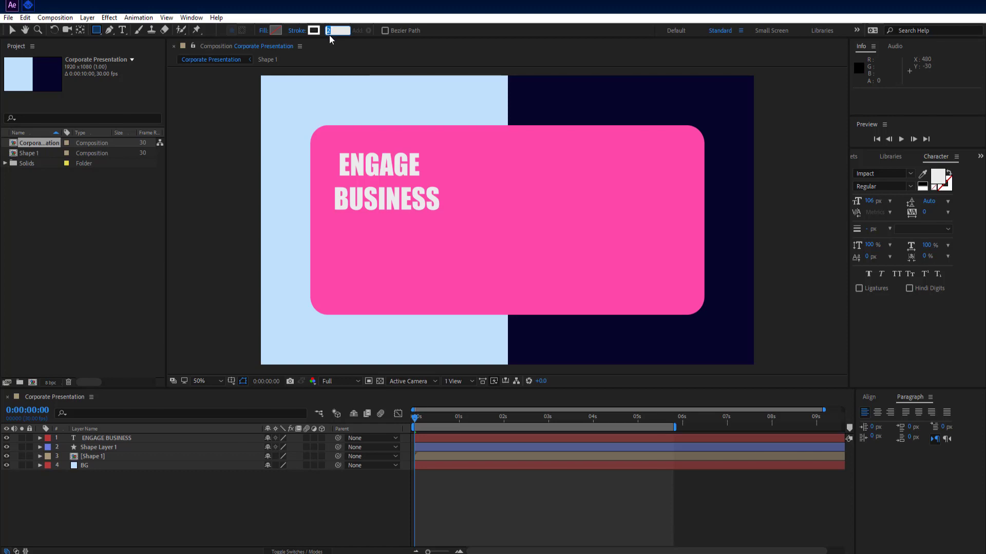
type("3")
left_click(260, 502)
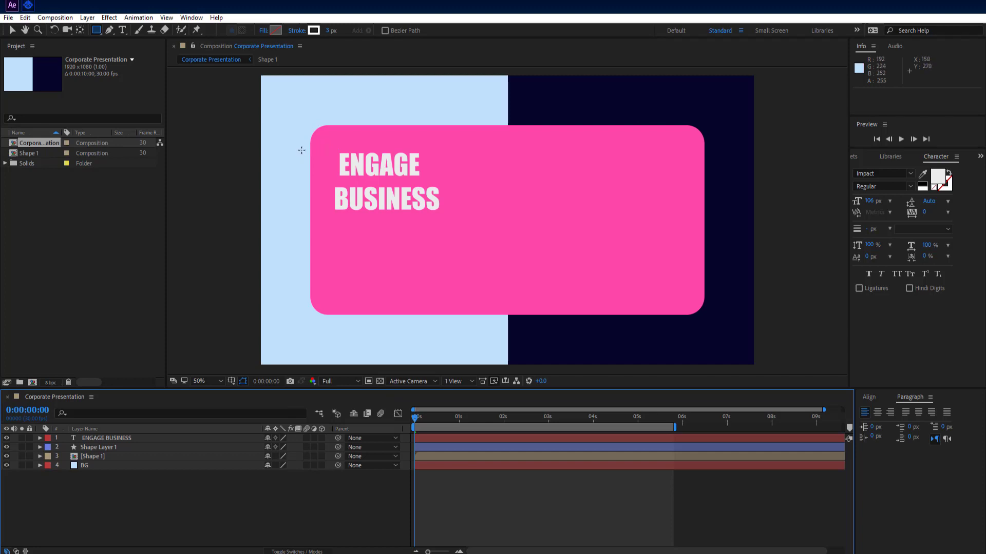
Draw an outlined rectangle about 604 by 250 px around the ENGAGE BUSINESS title, extending past the card's left edge
left_click_drag(301, 151, 406, 201)
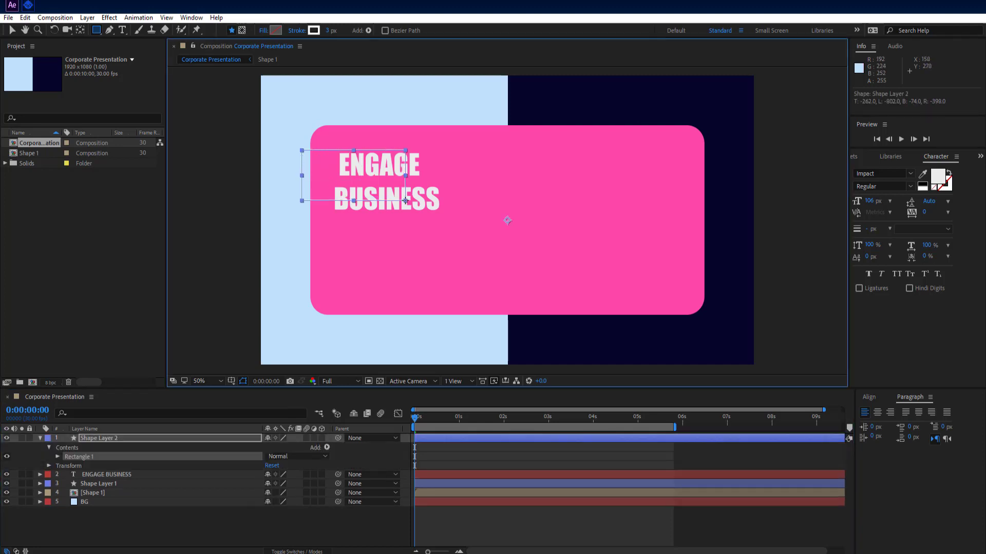
key("ctrl+z")
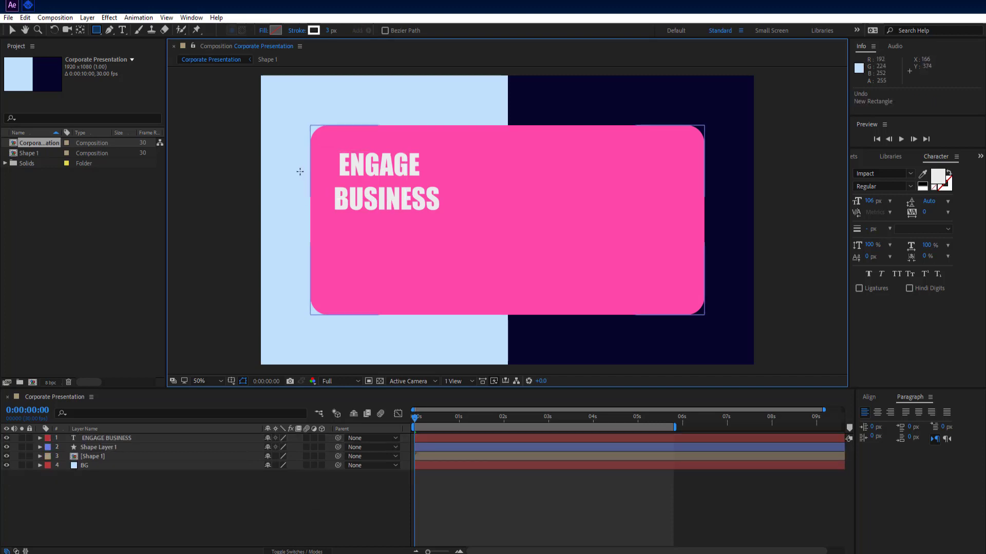
left_click_drag(304, 149, 459, 217)
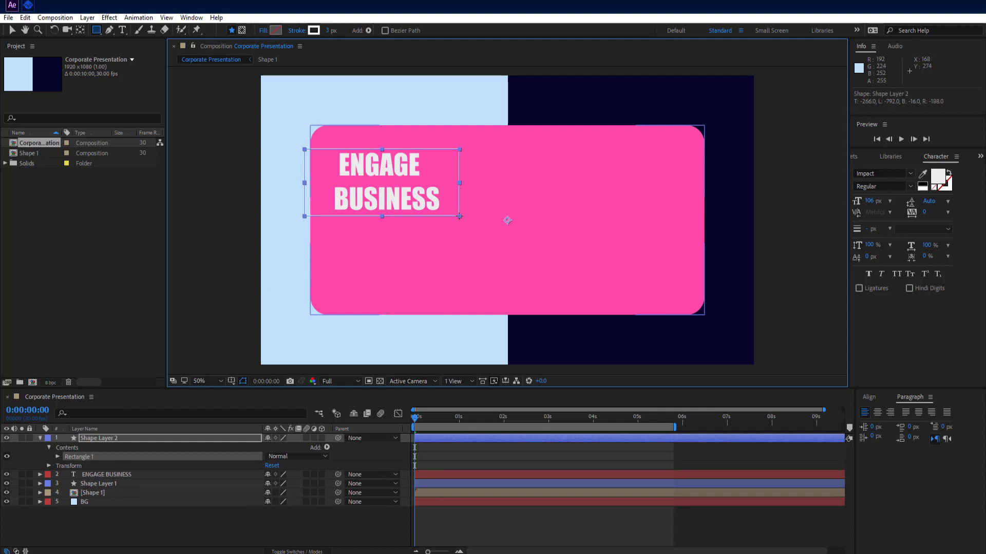
left_click(222, 527)
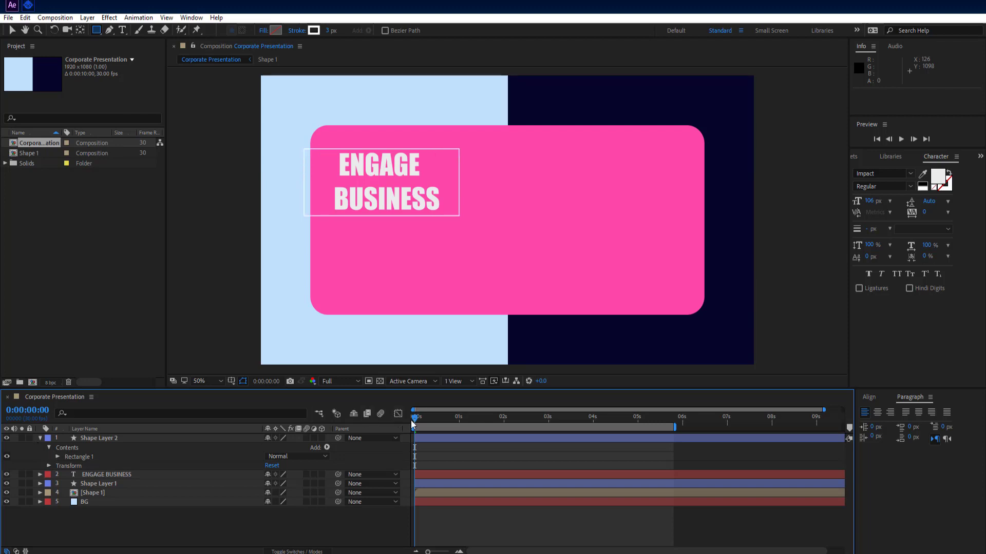
Add Trim Paths to the title outline's shape layer and start End and Offset keyframes at 0:00:01:13
left_click_drag(411, 420, 476, 427)
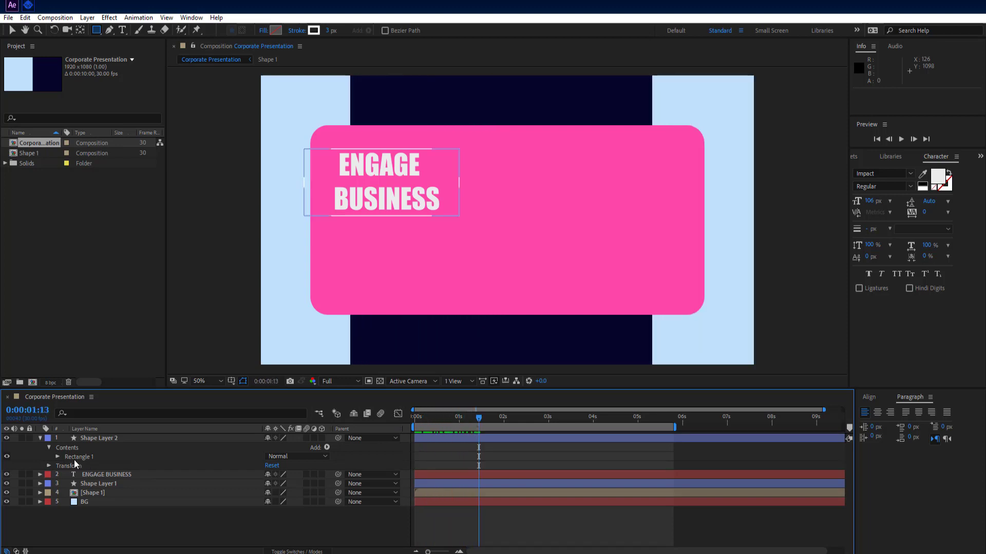
left_click(59, 456)
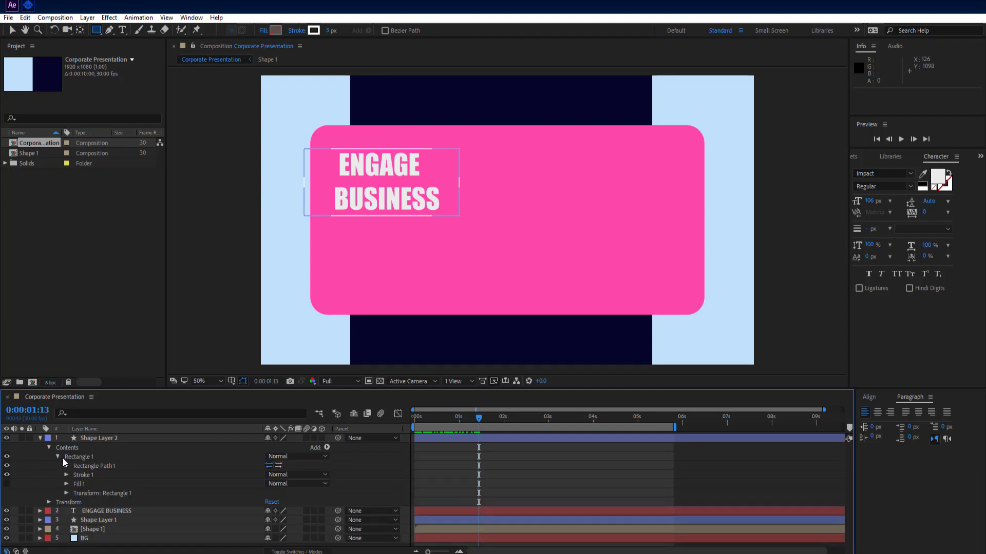
left_click(59, 457)
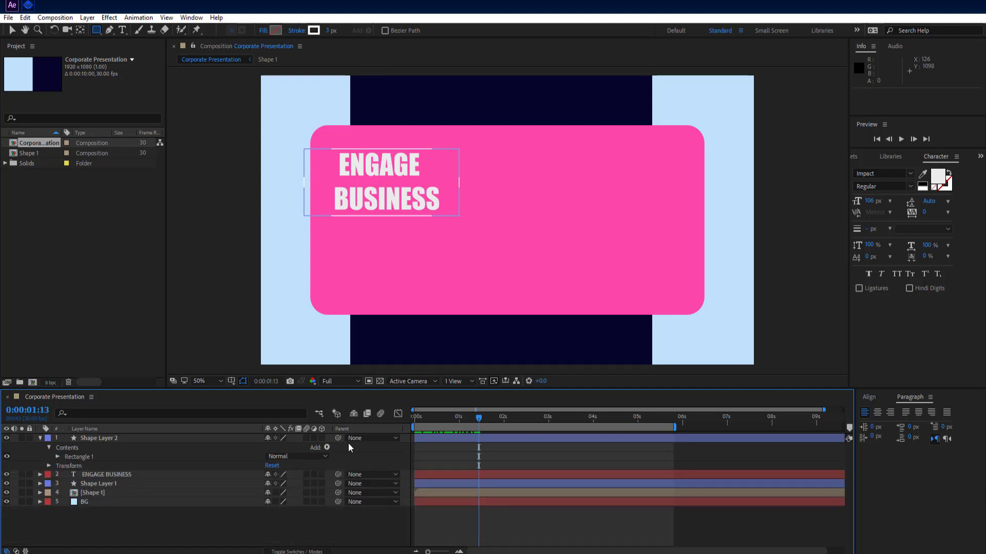
left_click(327, 449)
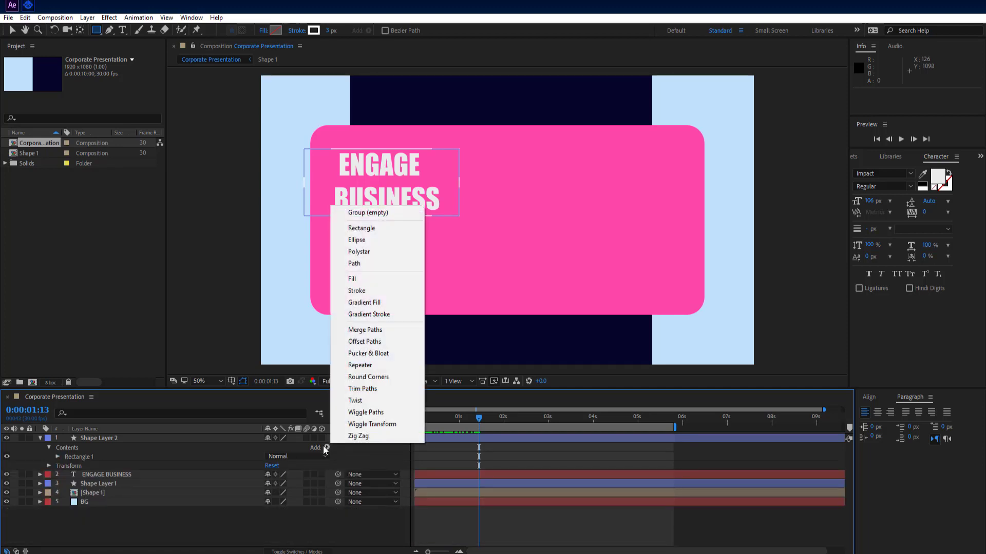
left_click(362, 389)
left_click(58, 466)
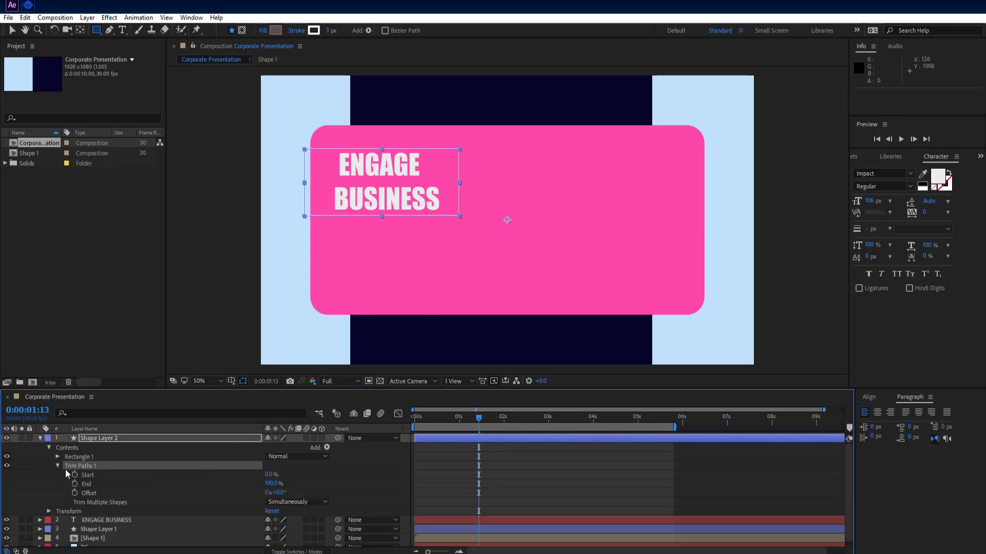
left_click(75, 484)
left_click(75, 493)
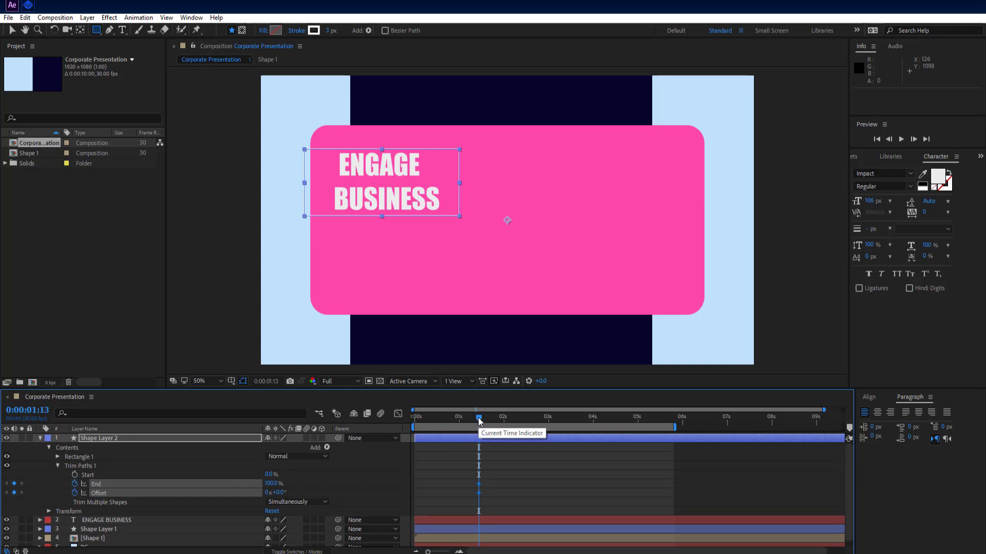
At 0:00:03:00, add keyframes setting the outline's Trim Paths End to 93% and Offset to 267°
left_click_drag(478, 421, 548, 427)
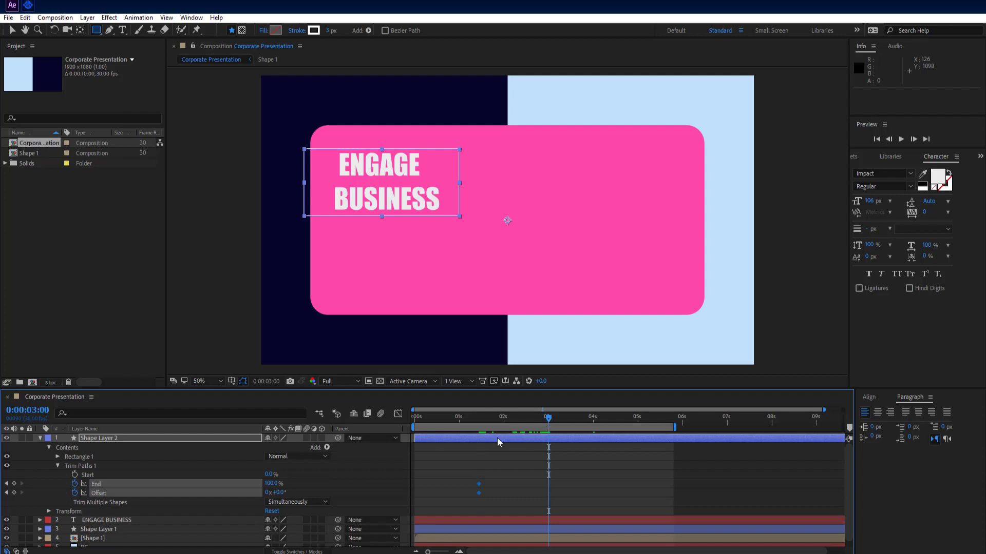
left_click(15, 484)
left_click(15, 493)
left_click(270, 484)
type("93")
left_click(362, 499)
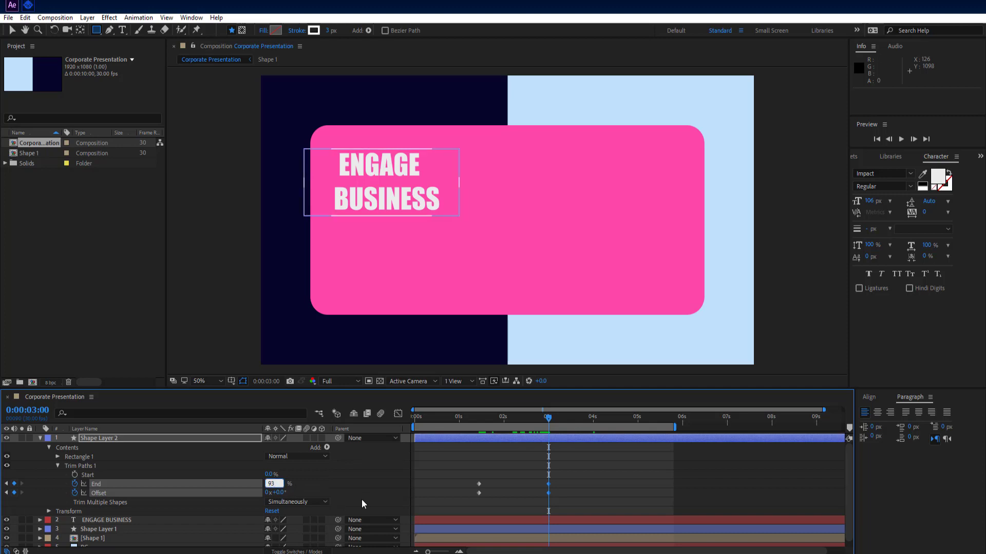
left_click(283, 494)
type("267")
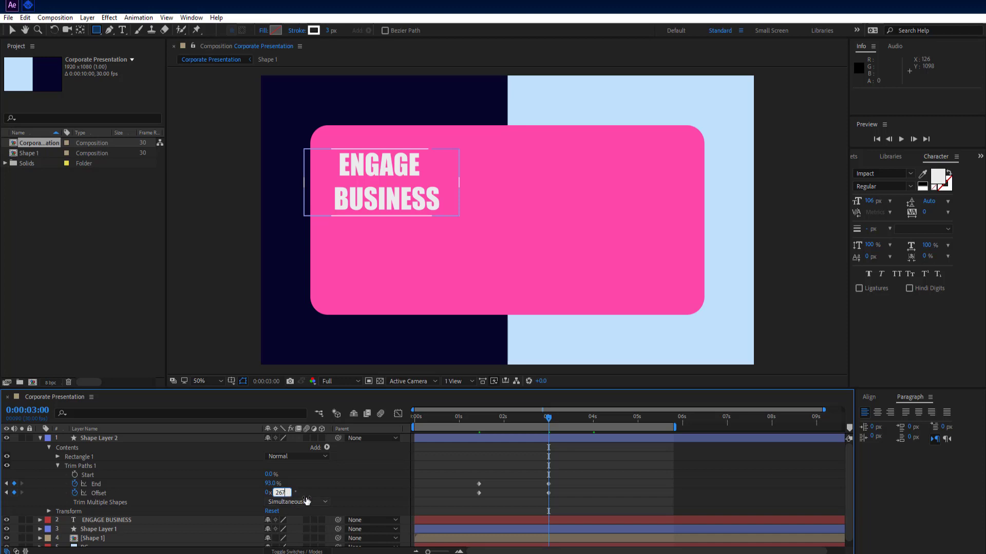
left_click(360, 483)
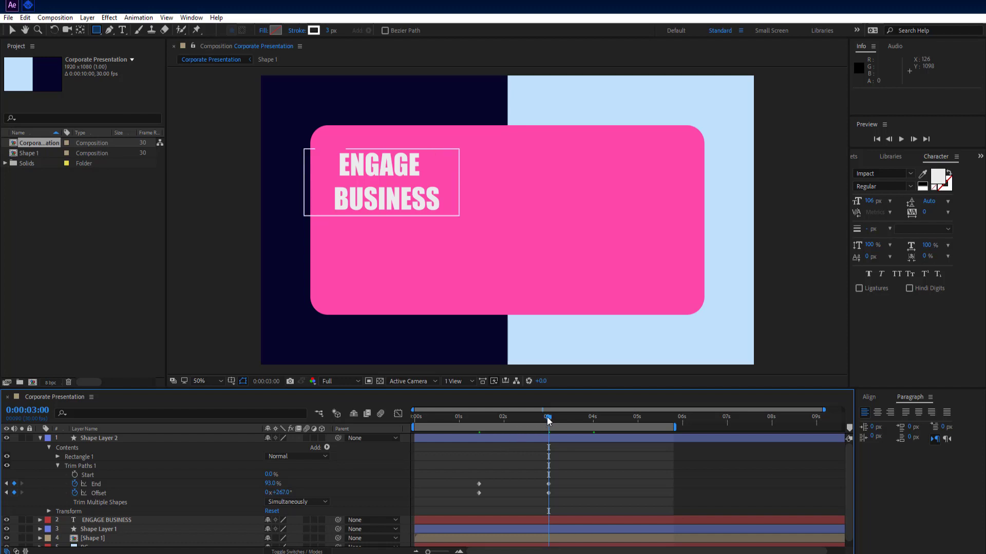
At 0:00:01:13, set the title outline's Trim Paths End to 7% and Offset to 99°
left_click_drag(547, 417, 477, 427)
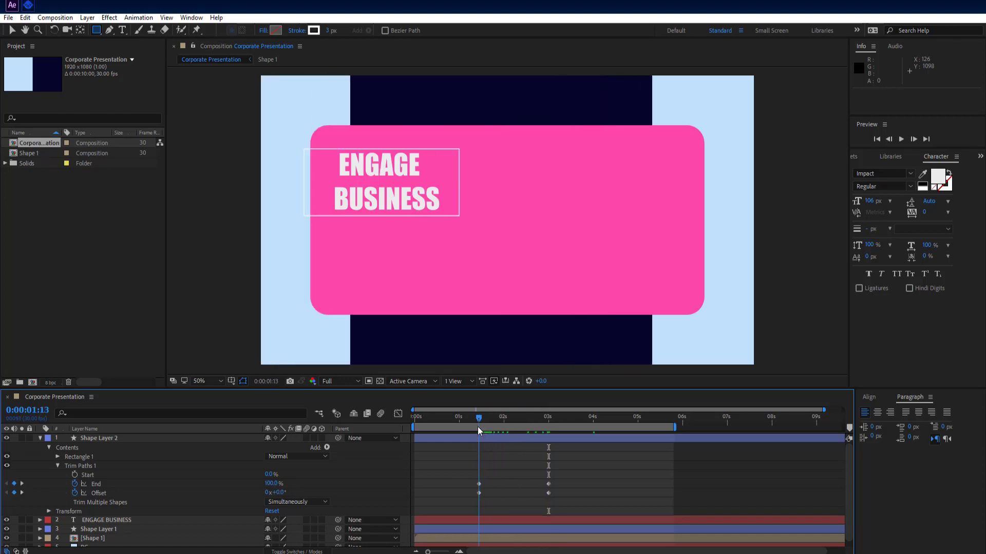
left_click(271, 484)
type("7")
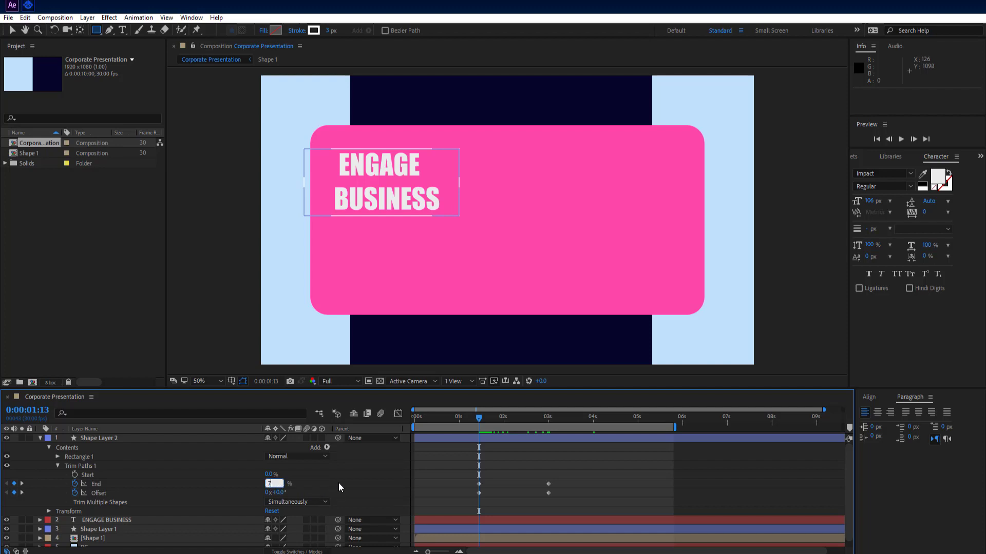
key("Return")
left_click(278, 493)
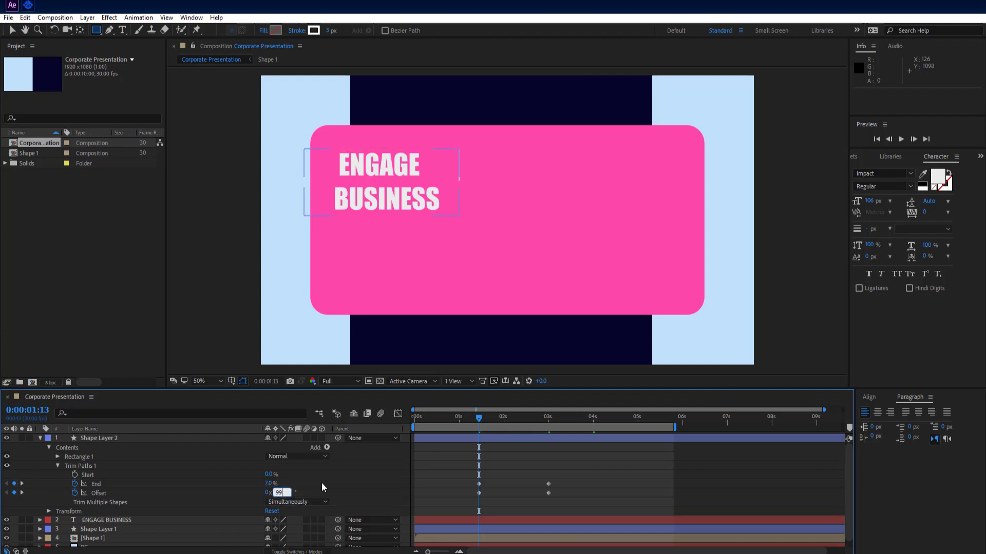
key("Return")
left_click_drag(482, 417, 501, 418)
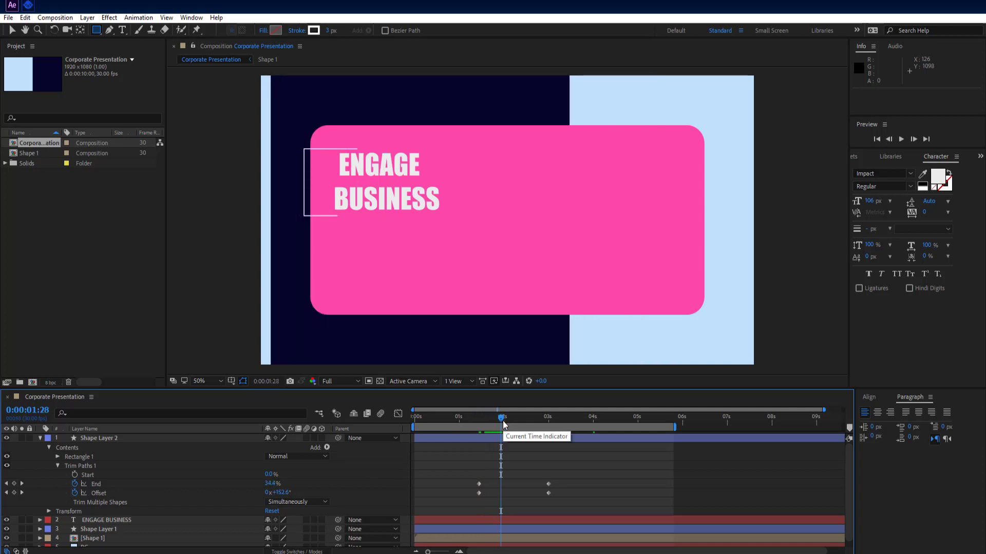
Apply Easy Ease to the outline's End and Offset keyframes and play back the result
left_click_drag(559, 482, 436, 500)
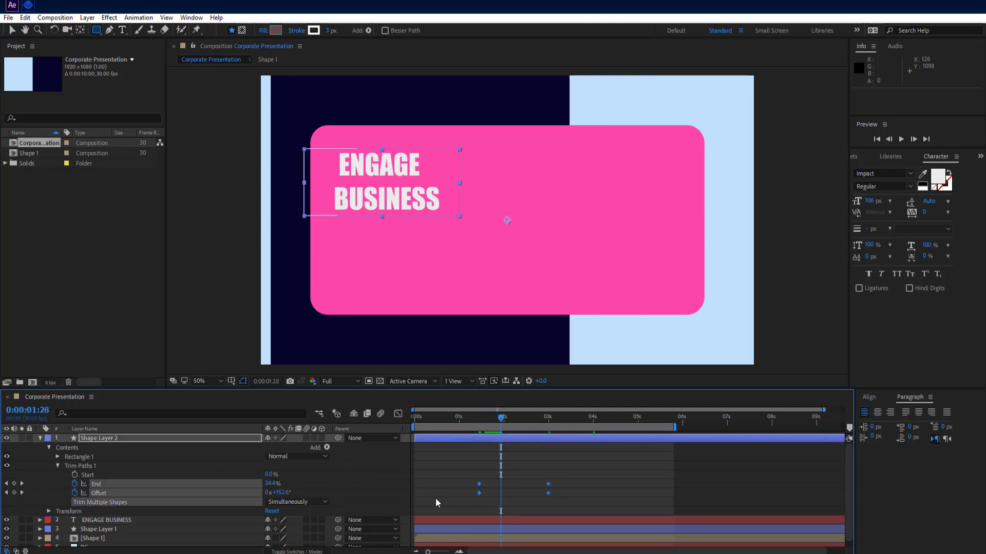
key("F9")
left_click_drag(503, 424, 462, 419)
key("space")
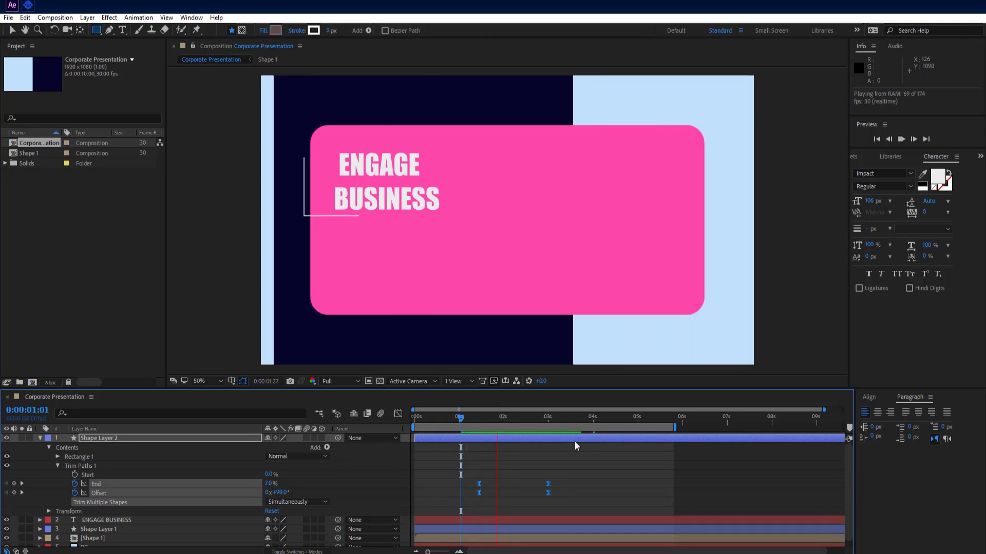
key("space")
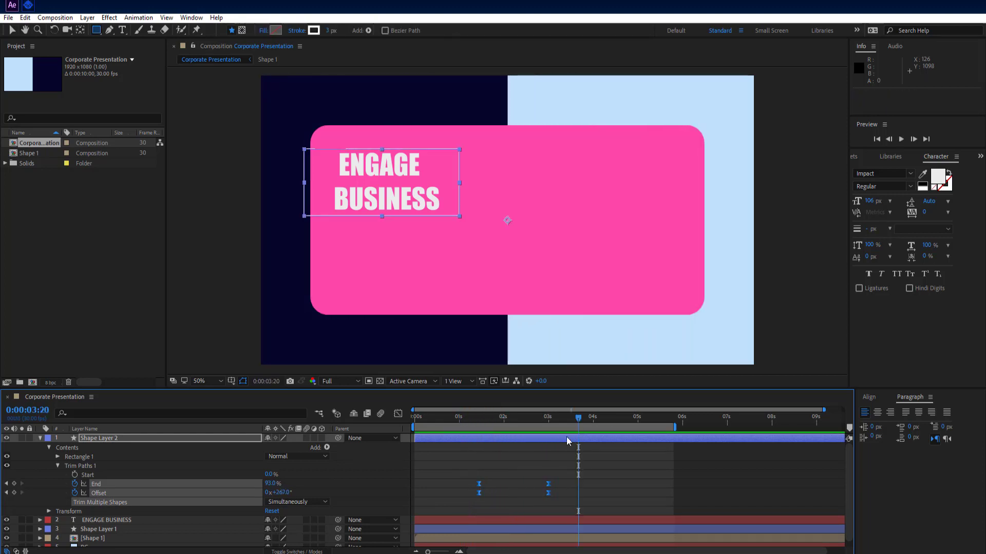
left_click_drag(581, 422, 459, 429)
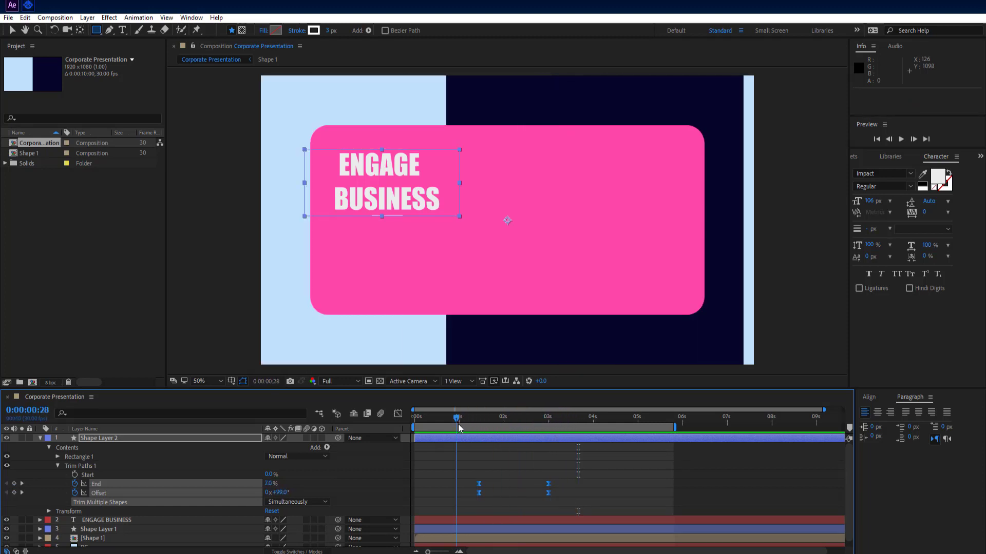
Pre-compose the title outline, ENGAGE BUSINESS text and pink card layers into a composition named Frame
left_click(40, 438)
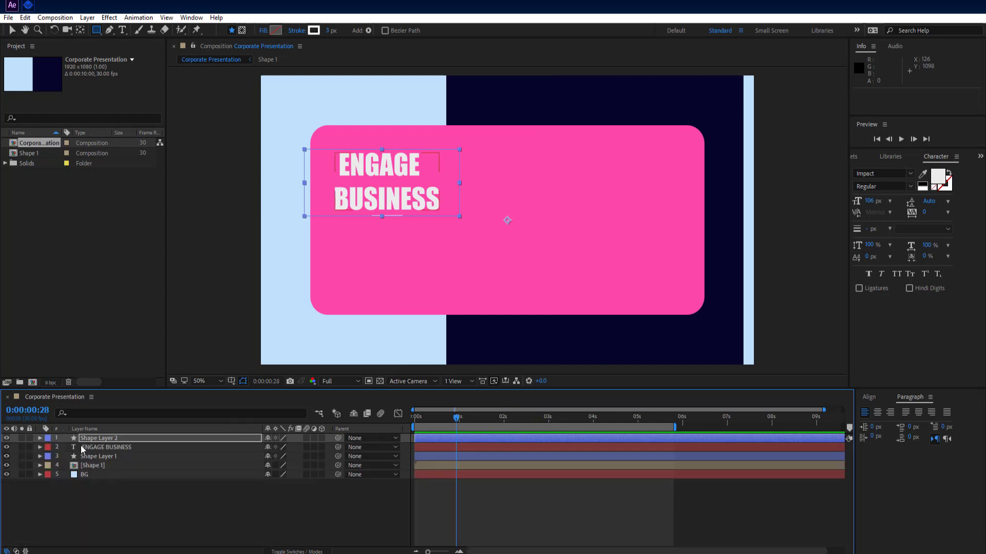
left_click(111, 457, "shift")
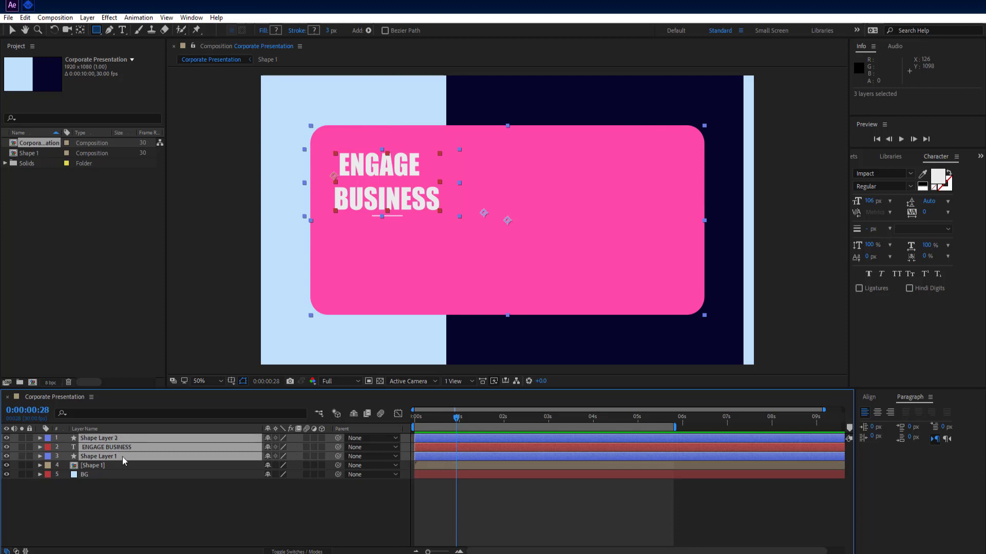
right_click(123, 457)
left_click(160, 359)
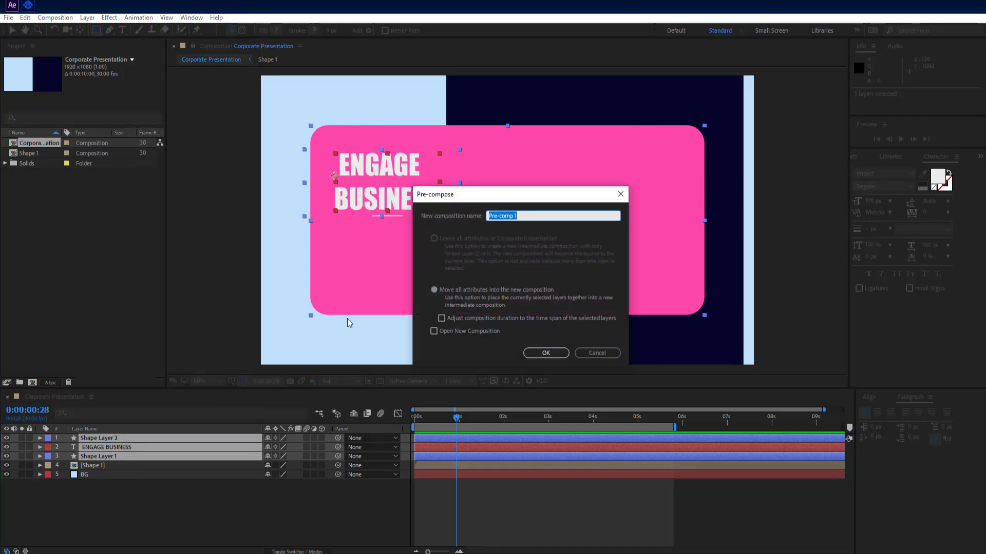
type("Frame")
left_click(559, 350)
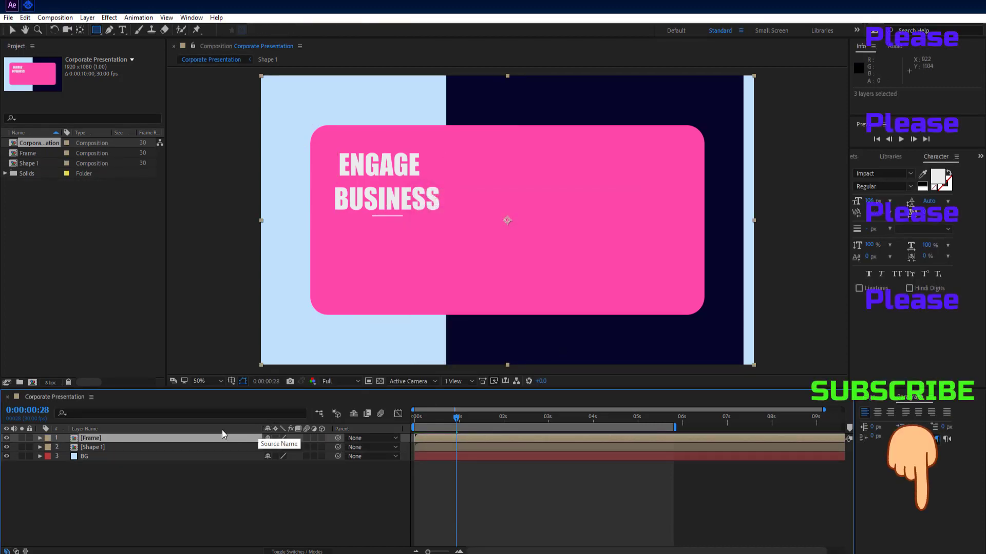
Rename the Frame layer as Frame 1 in the Corporate Presentation timeline
right_click(202, 439)
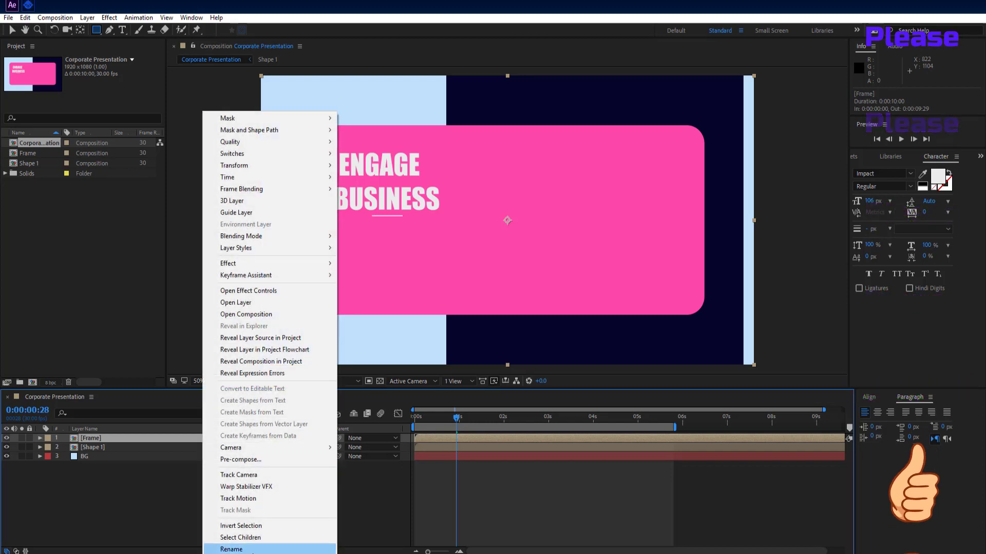
left_click(231, 549)
key("End")
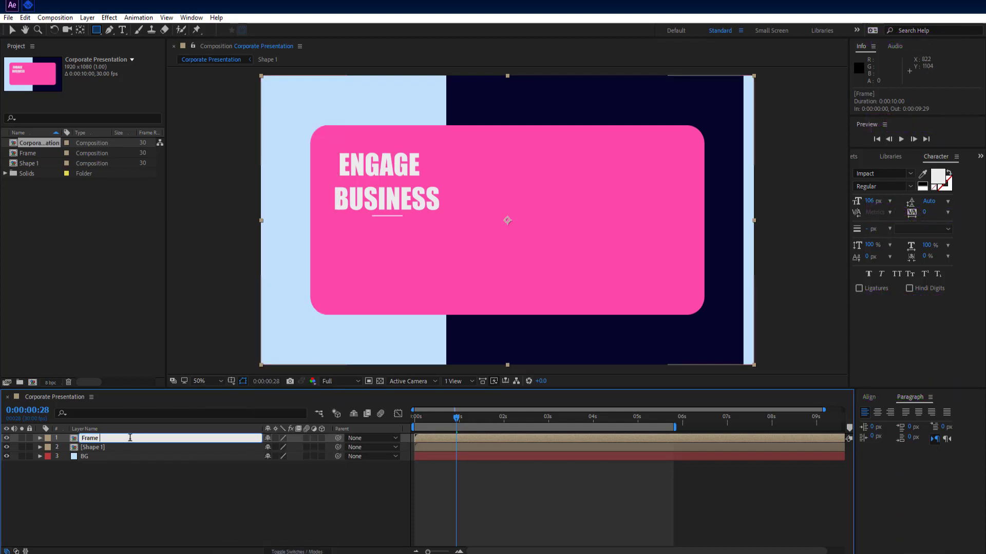
type("1")
key("Return")
left_click(146, 465)
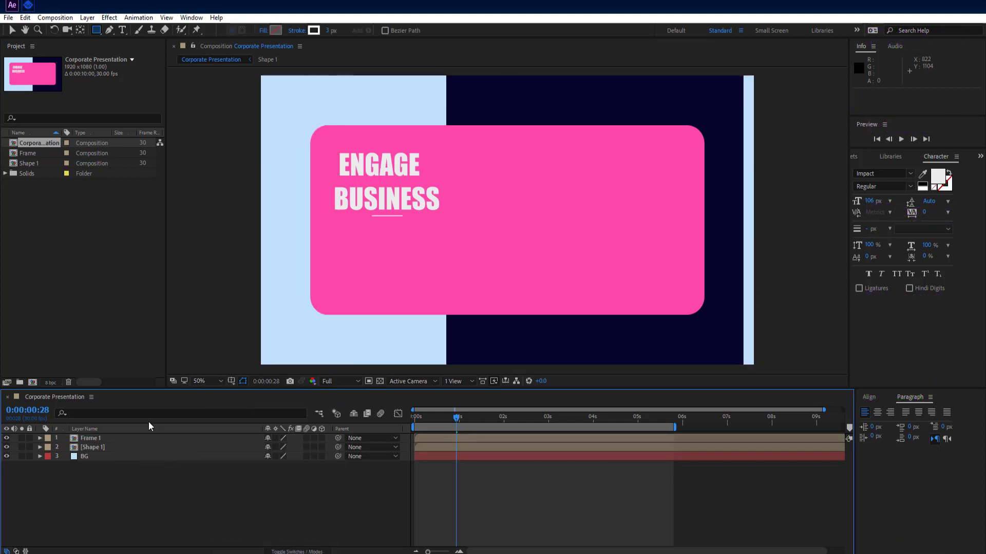
Start a Position keyframe on the Frame 1 layer at 0:00:03:00
left_click(152, 437)
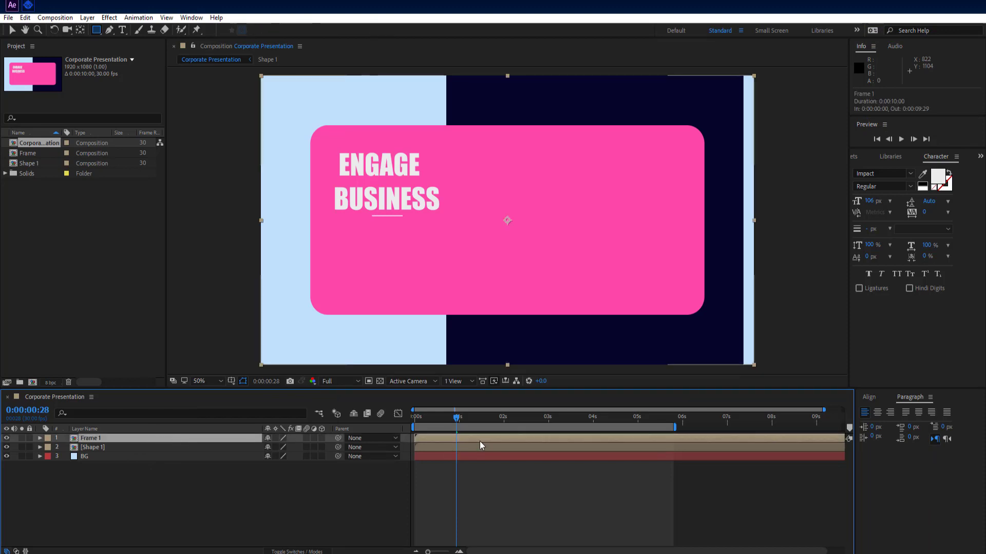
left_click_drag(457, 422, 546, 429)
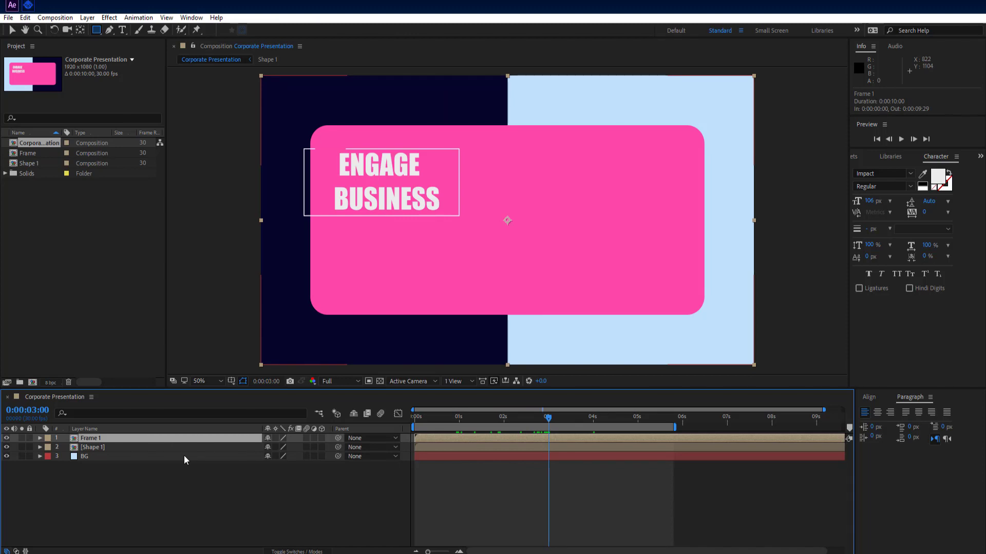
key("p")
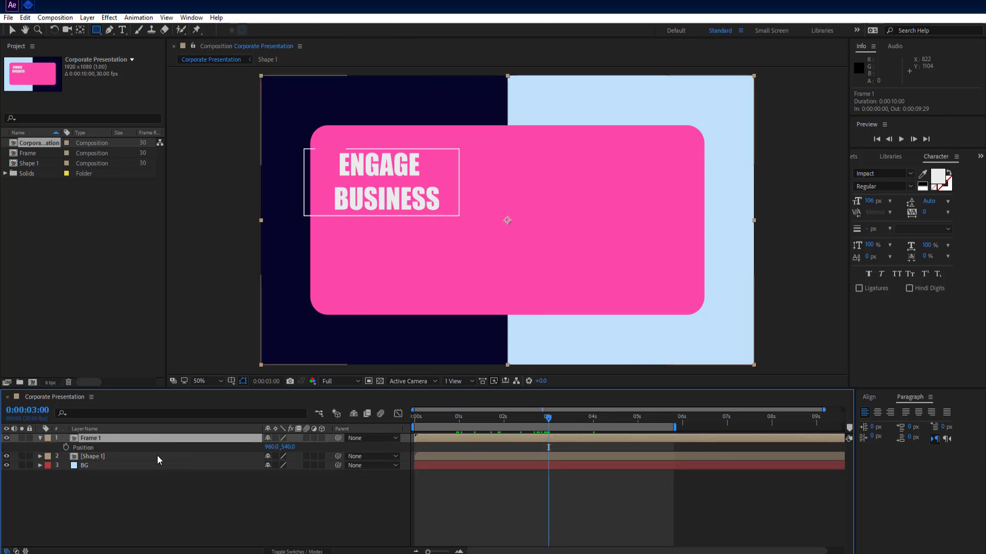
left_click(65, 447)
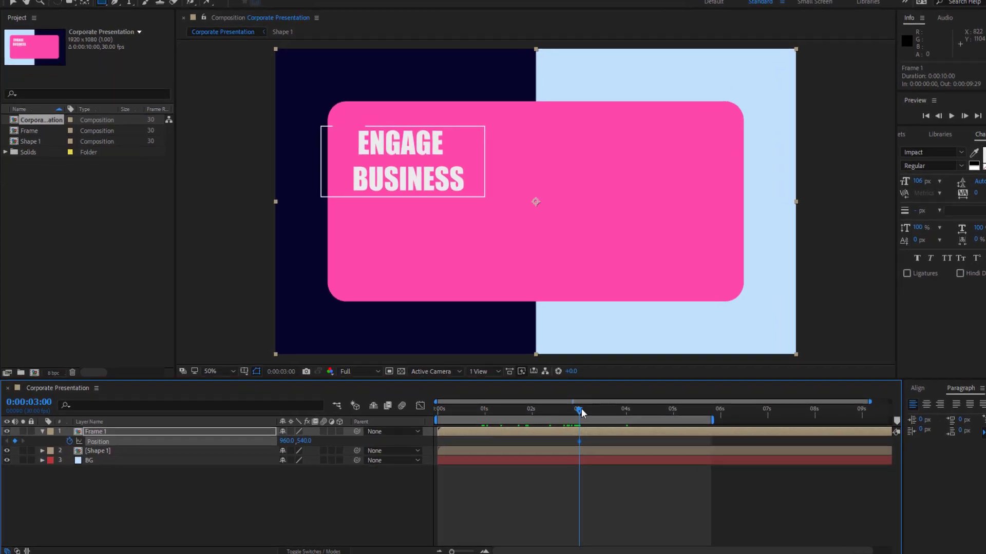
At 0:00:00:05, set Frame 1's X position to -784 so the card starts outside the canvas
left_click_drag(550, 429, 428, 424)
left_click_drag(559, 385, 553, 386)
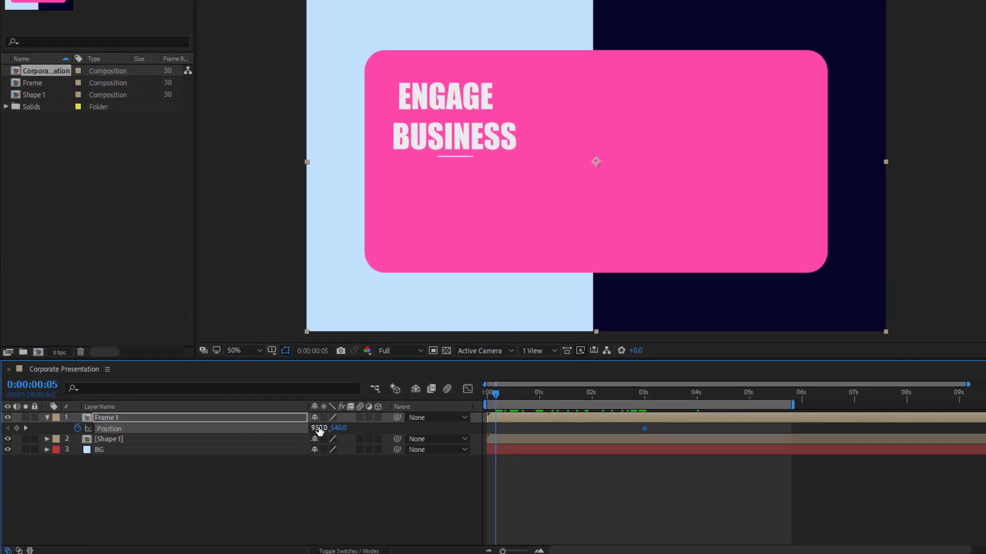
left_click_drag(355, 413, 59, 413)
left_click_drag(44, 447, 1, 447)
left_click_drag(273, 447, 23, 448)
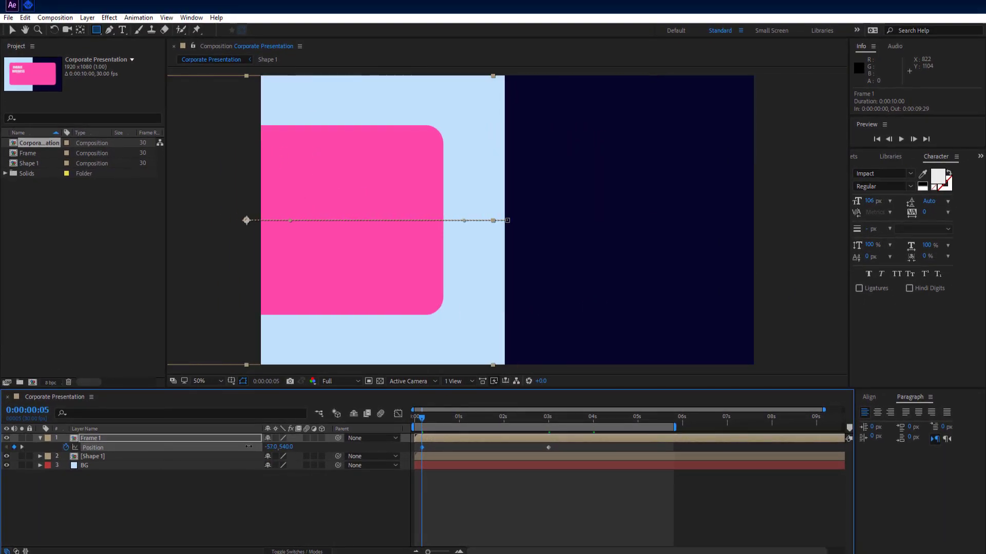
left_click_drag(272, 447, 107, 447)
left_click_drag(273, 447, 102, 448)
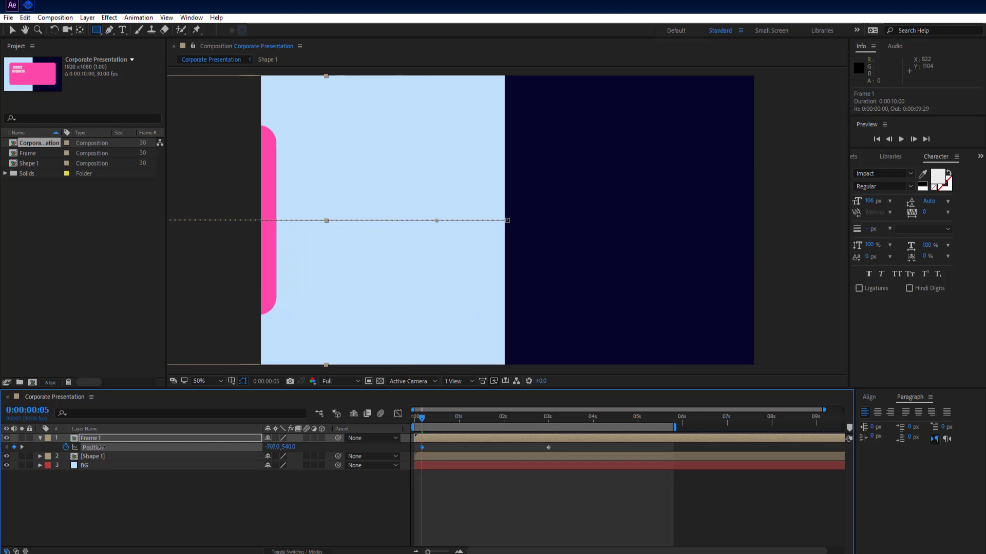
left_click_drag(272, 447, 234, 447)
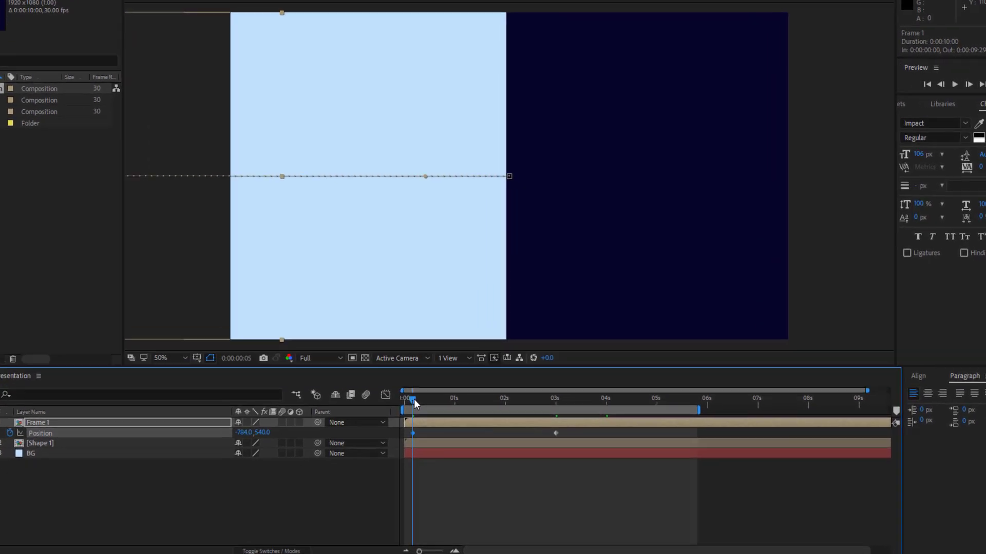
Add a holding Position keyframe to Frame 1 at 0:00:04:00, and set its Y position to -372 at 0:00:05:00
left_click_drag(414, 399, 607, 425)
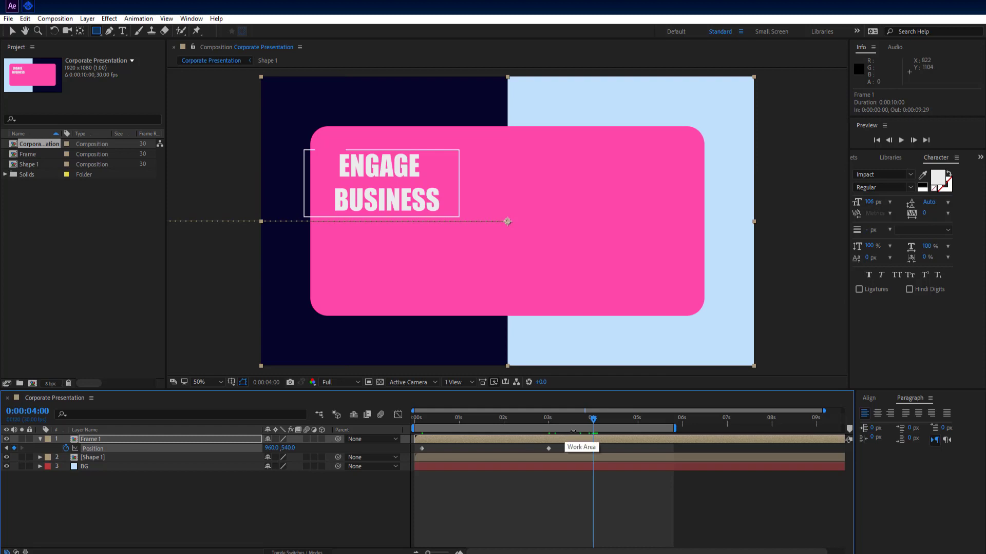
left_click_drag(594, 420, 638, 426)
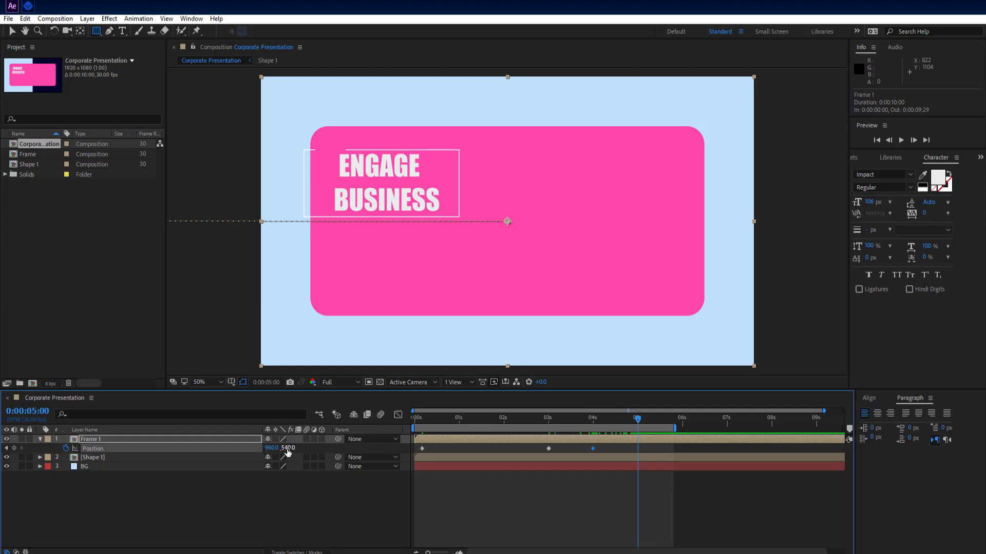
left_click_drag(288, 451, 244, 446)
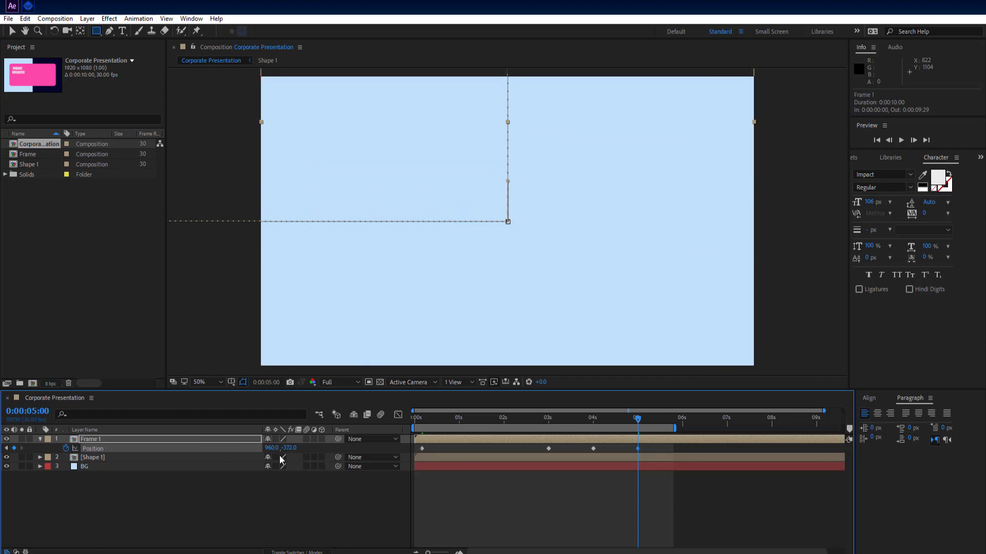
Apply Easy Ease to all of Frame 1's Position keyframes
left_click(666, 449)
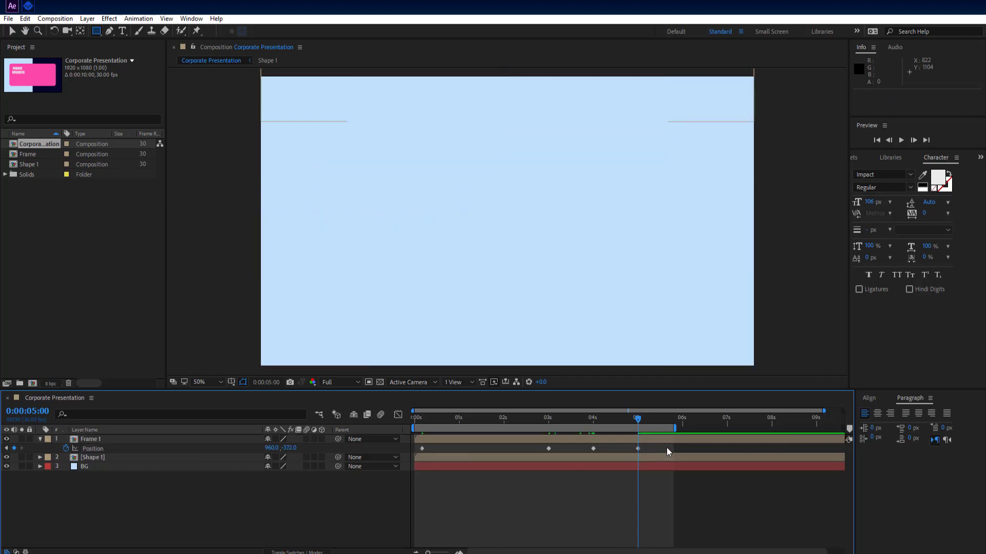
left_click_drag(659, 447, 415, 453)
key("F9")
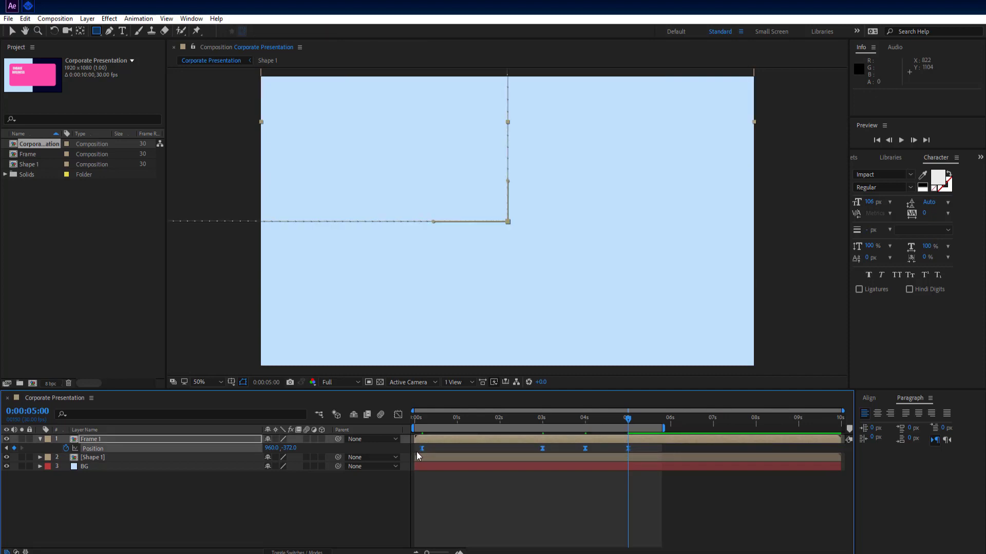
In Frame 1's Position speed graph, lengthen the incoming ease of the 0:00:03:00 and 0:00:05:00 keyframes and preview the animation
left_click(398, 415)
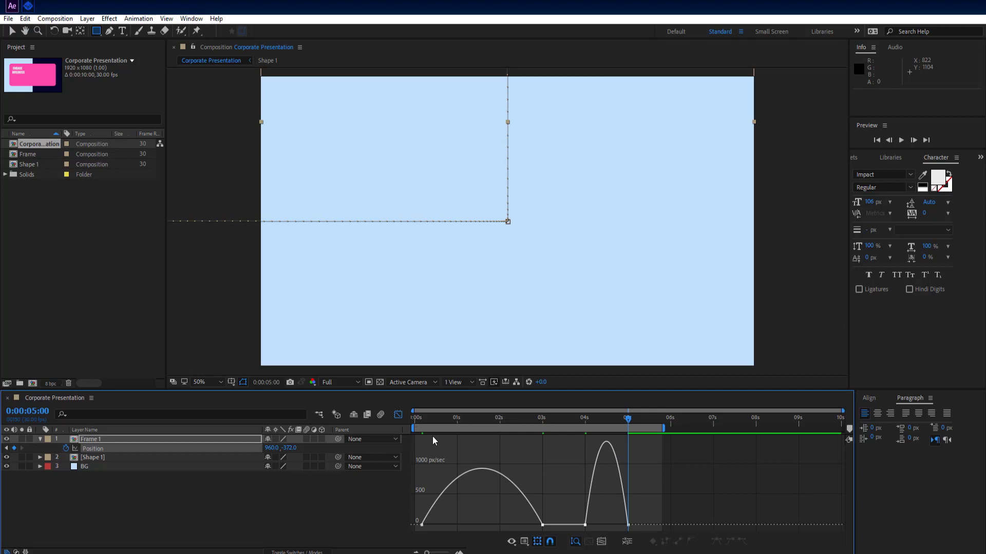
left_click(422, 524)
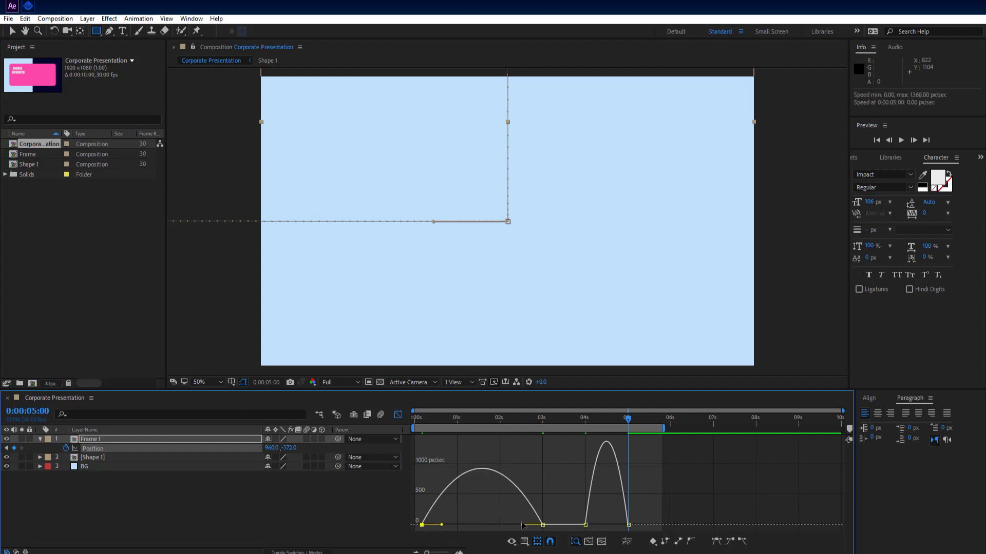
left_click_drag(523, 524, 489, 520)
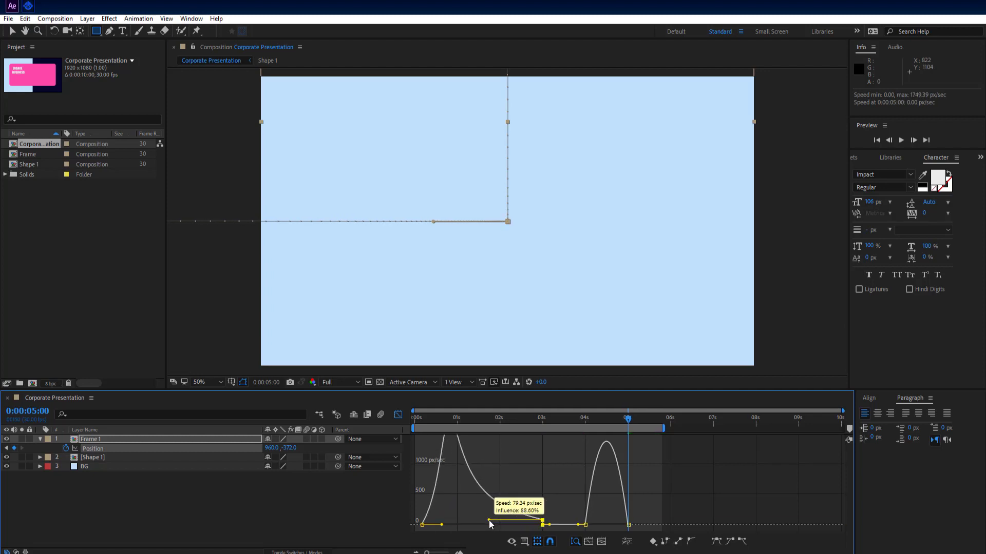
left_click_drag(489, 520, 483, 525)
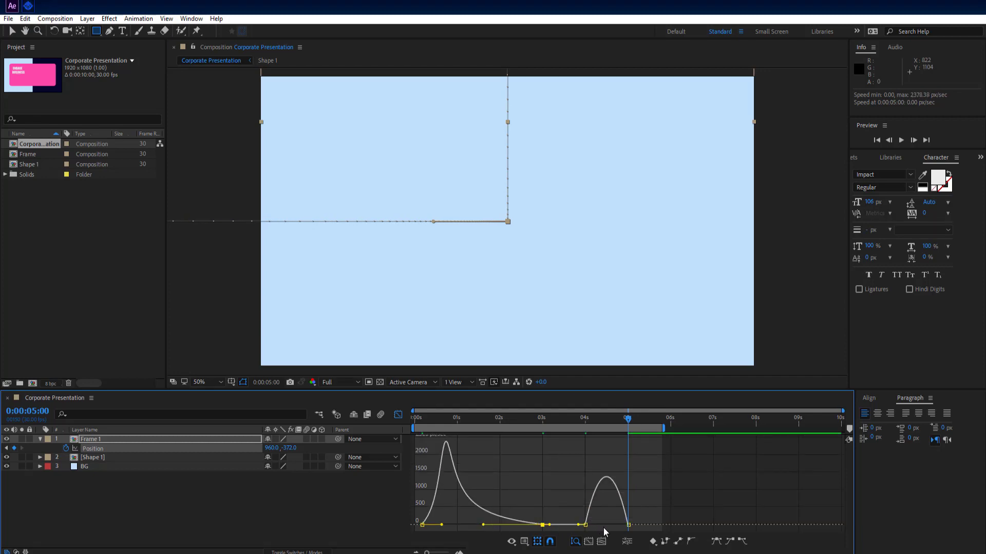
left_click(628, 525)
left_click_drag(621, 525, 608, 525)
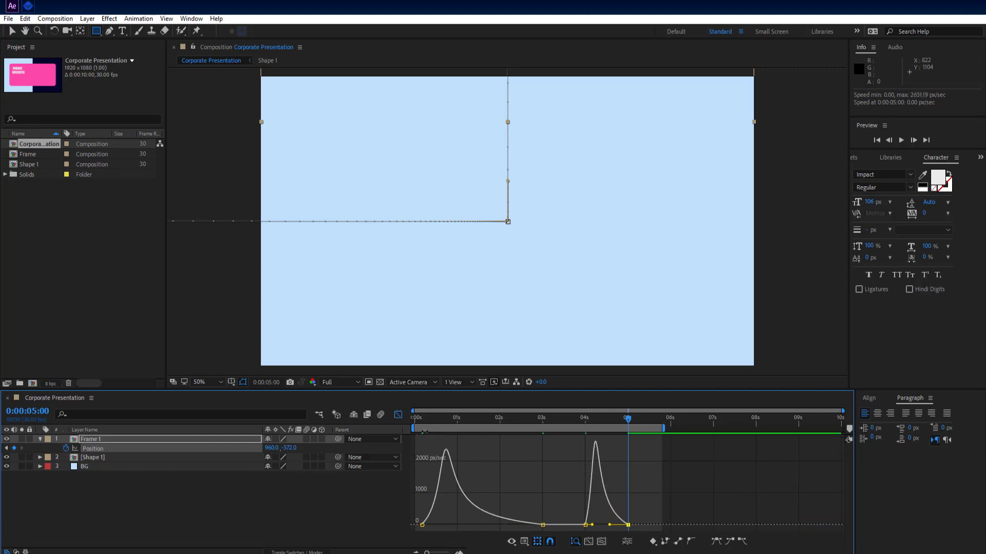
left_click(398, 421)
left_click_drag(627, 419, 584, 426)
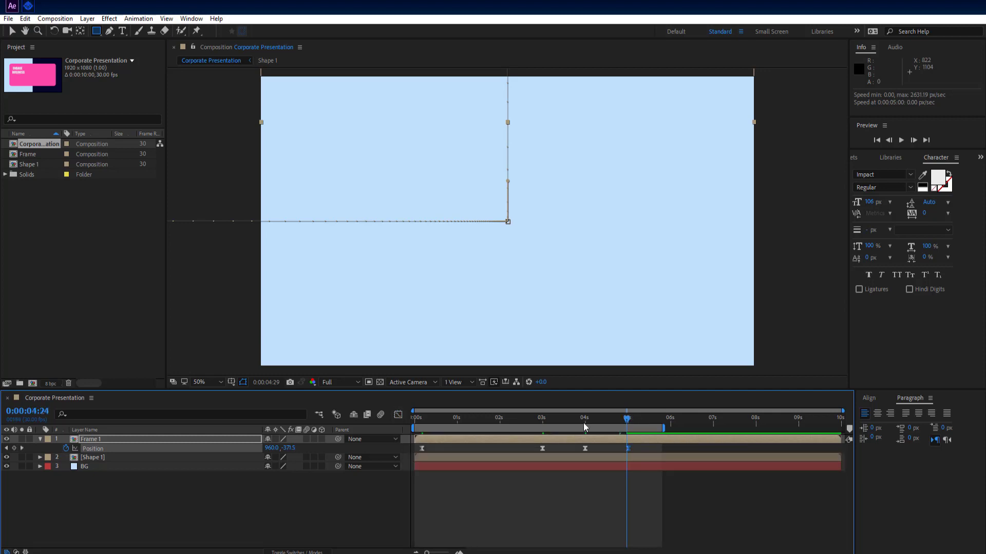
key("space")
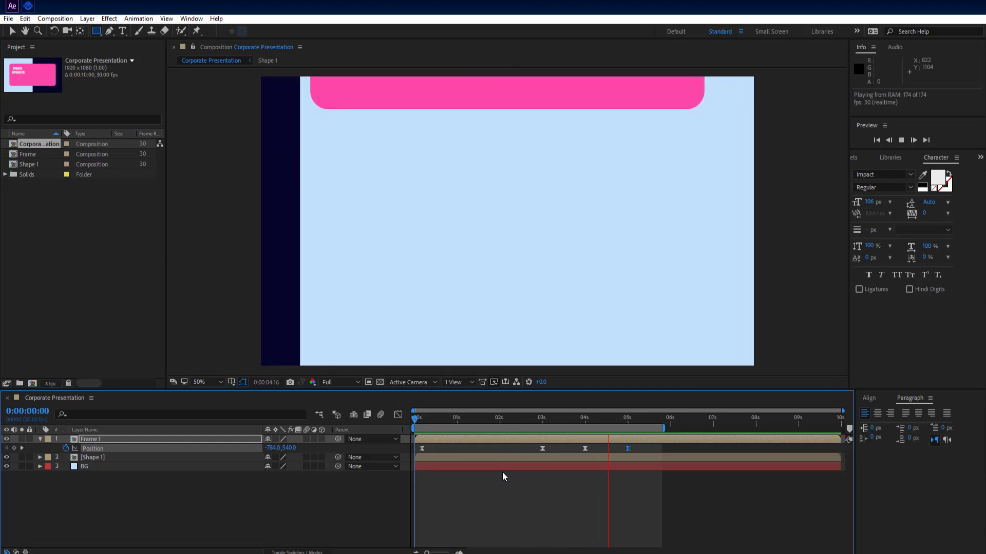
Create a new composition named Photo 1, 800 px wide and 800 px high
key("space")
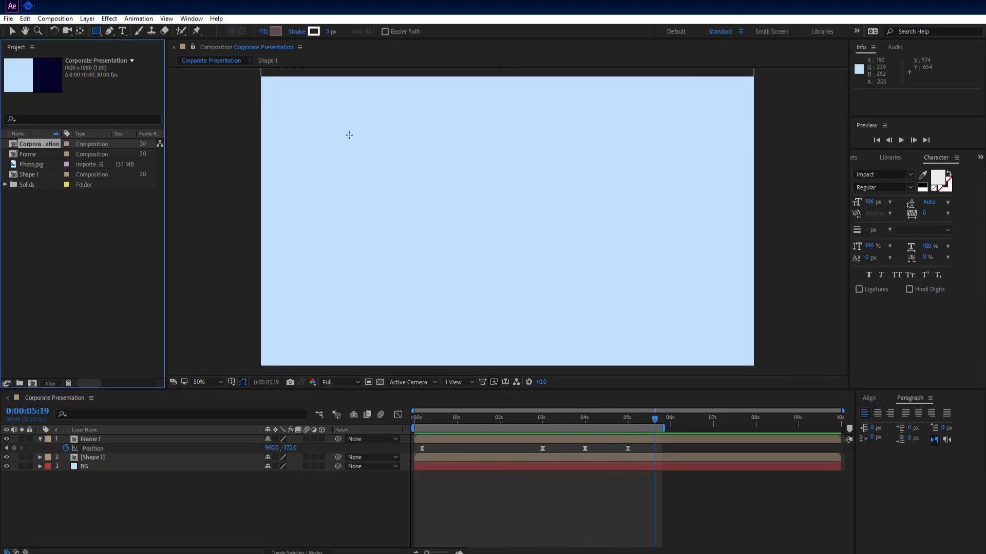
left_click(55, 19)
left_click(83, 31)
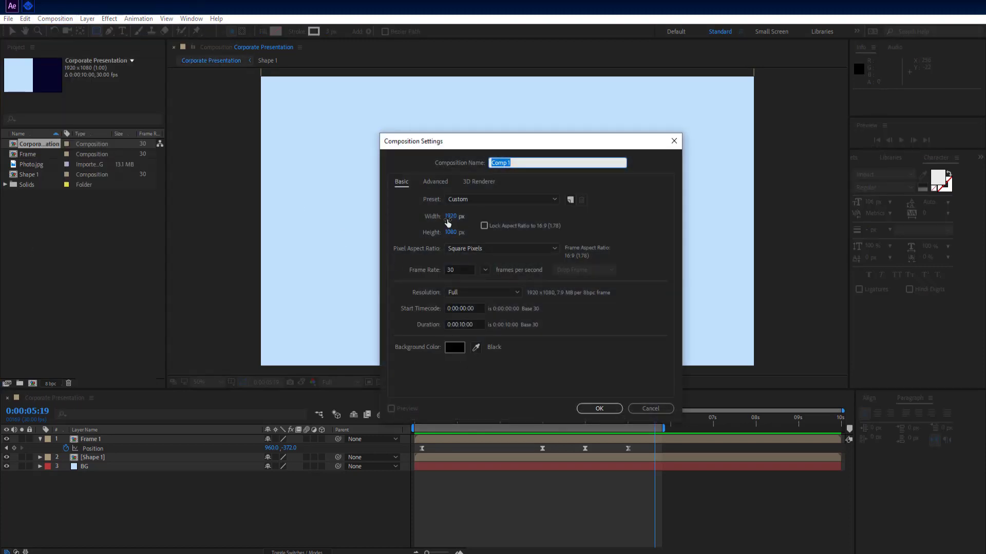
left_click(447, 220)
type("800")
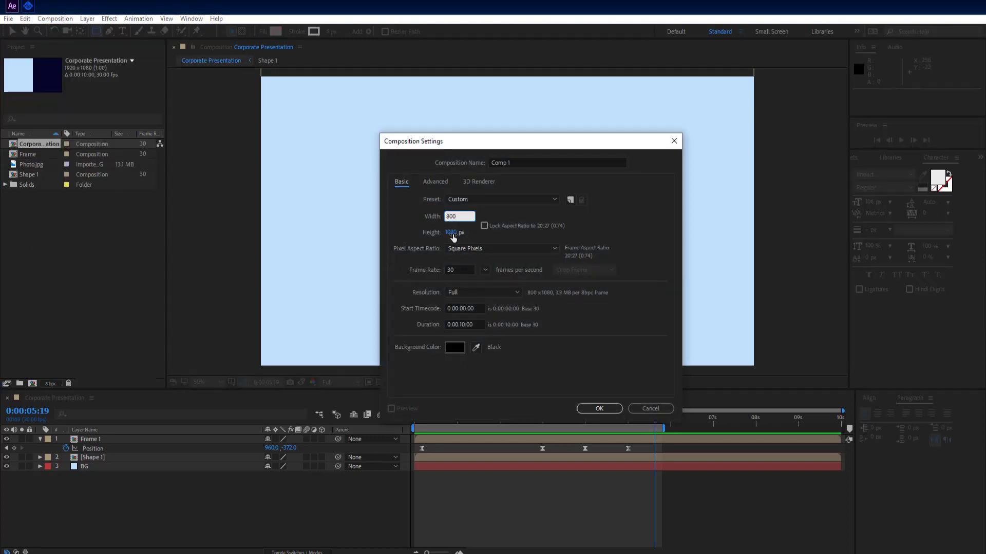
left_click(452, 233)
type("800")
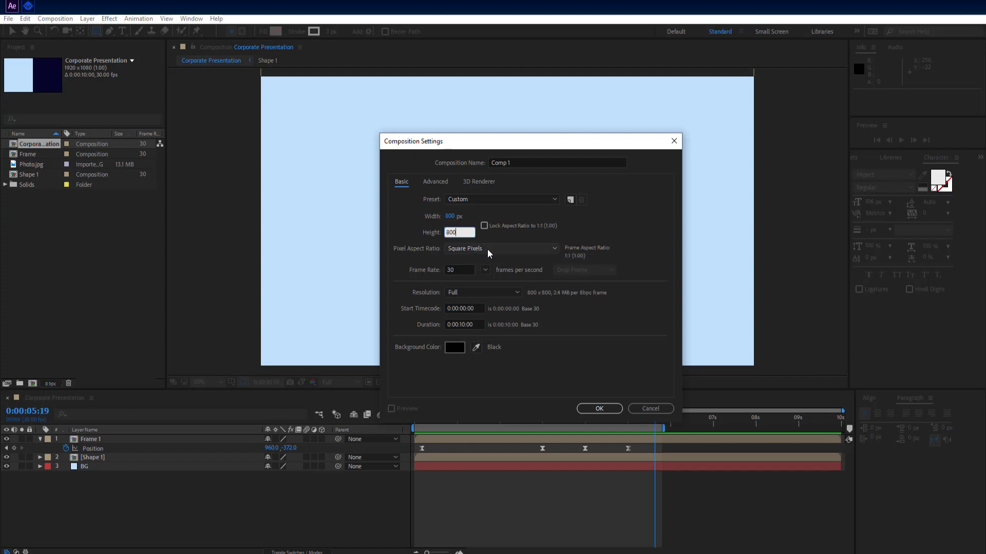
left_click(527, 163)
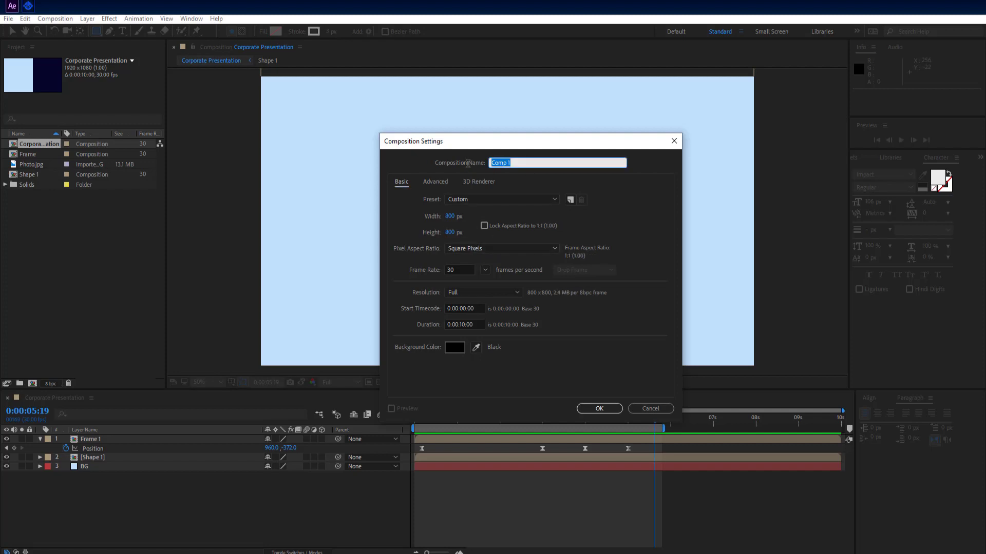
type("Photo 1")
left_click(589, 410)
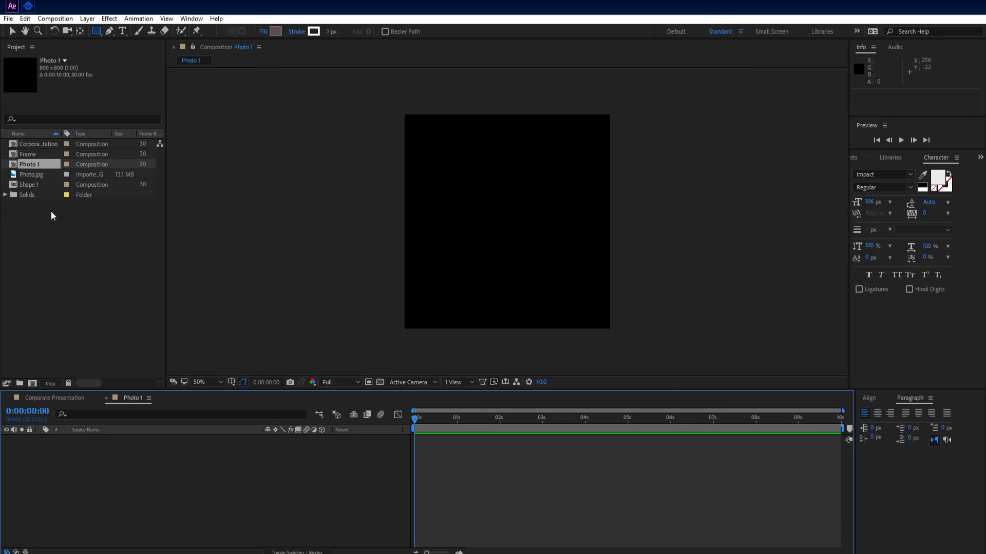
Add Photo.jpg to the Photo 1 composition and scale it down to 22% so it fills the frame's height
left_click_drag(36, 175, 100, 458)
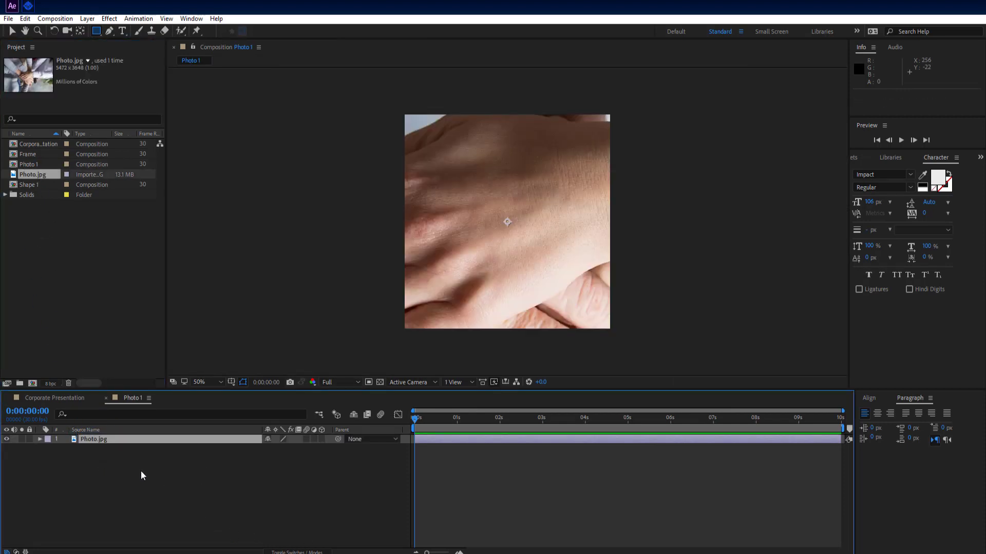
key("s")
left_click_drag(279, 448, 239, 447)
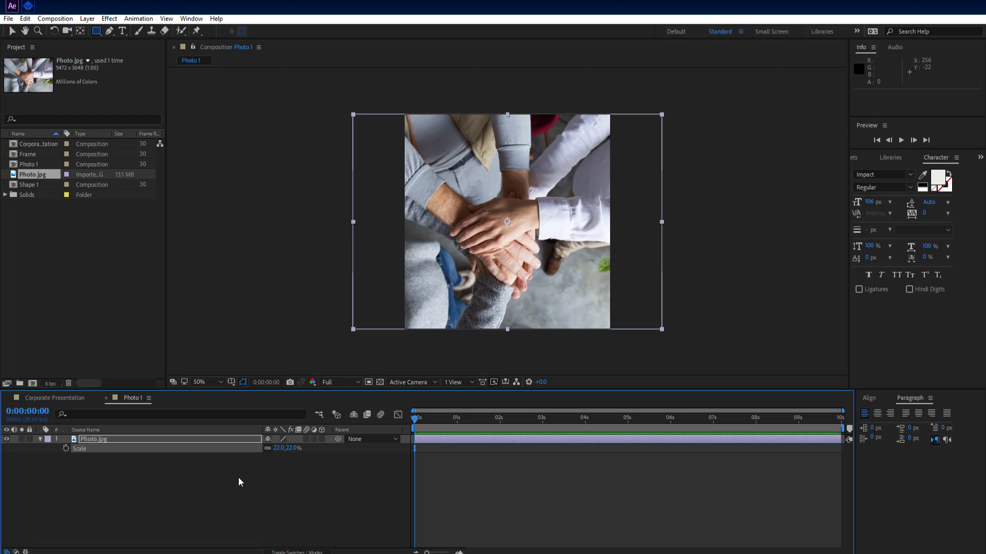
left_click(241, 491)
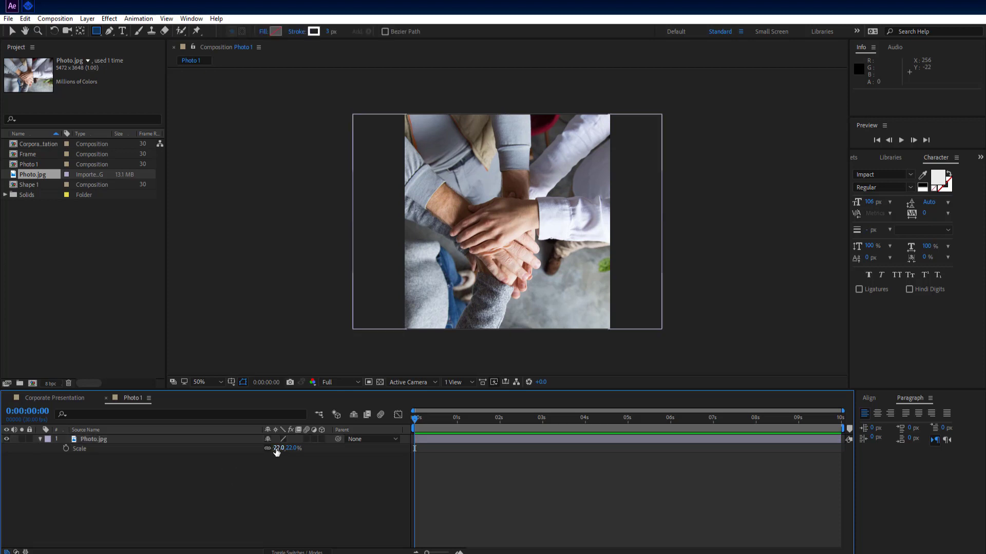
left_click_drag(278, 448, 277, 448)
left_click(273, 486)
left_click(40, 440)
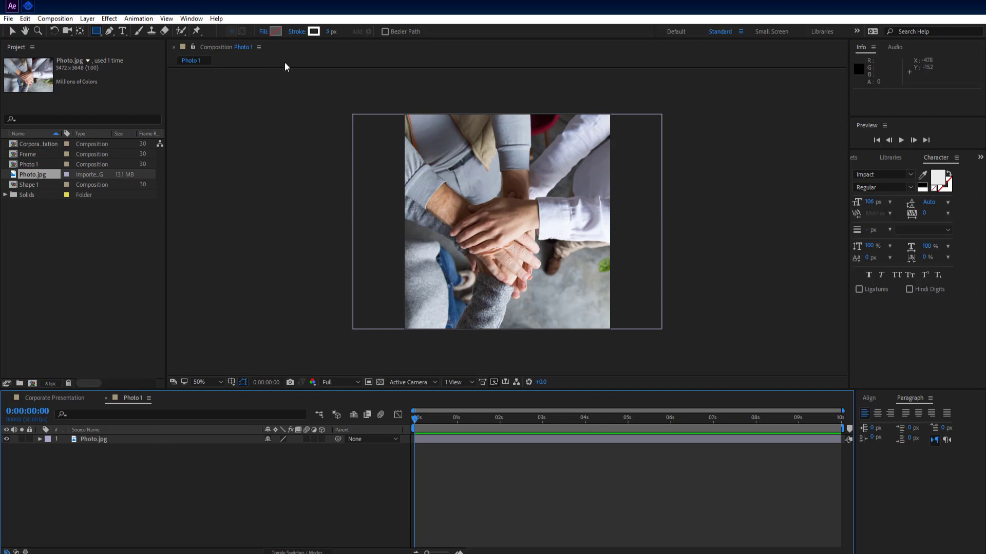
Add a composition-sized rectangle shape layer above the photo and set its white stroke to 52 px
double_click(96, 31)
key("v")
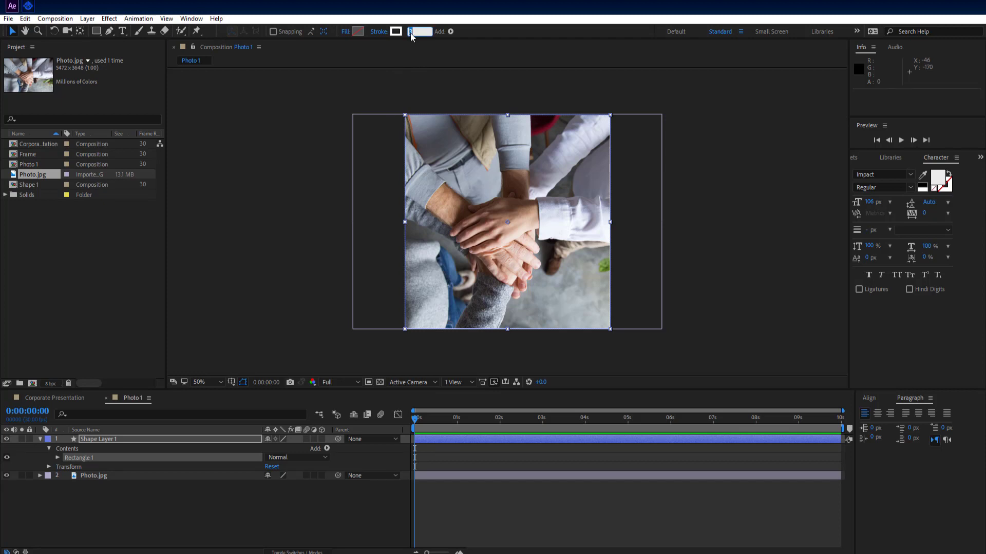
type("52")
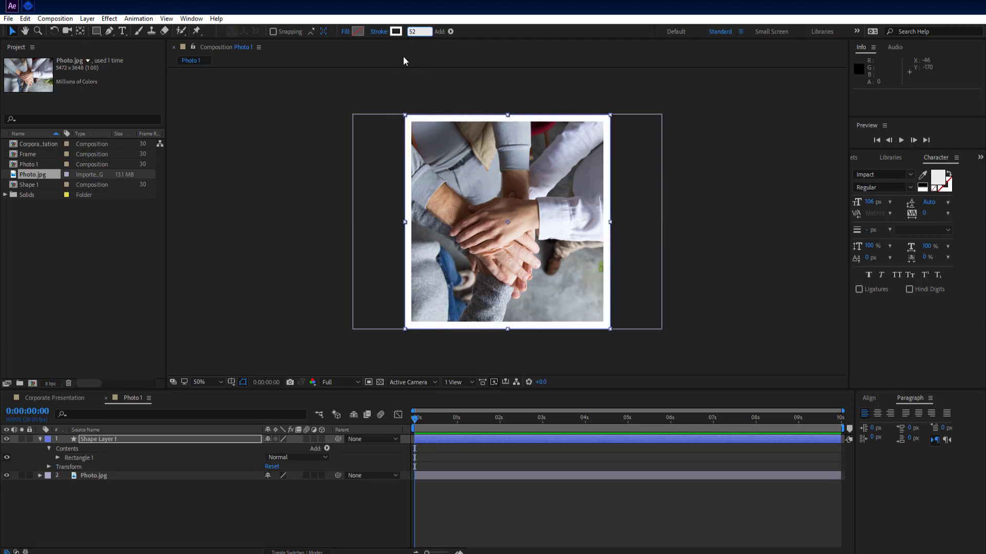
left_click(272, 518)
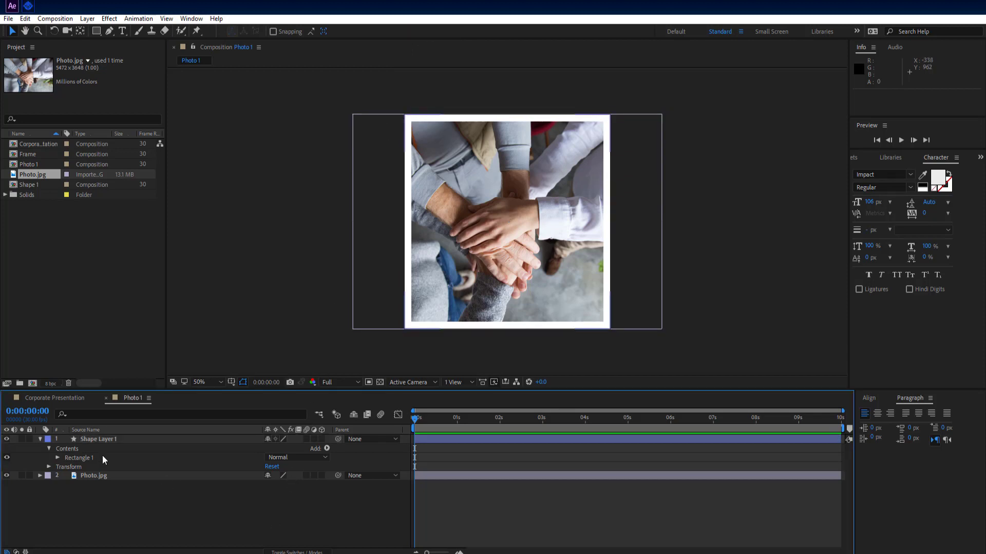
Keyframe the rectangle's Stroke Width at 0:00:00:15 with a value of 0
left_click(57, 458)
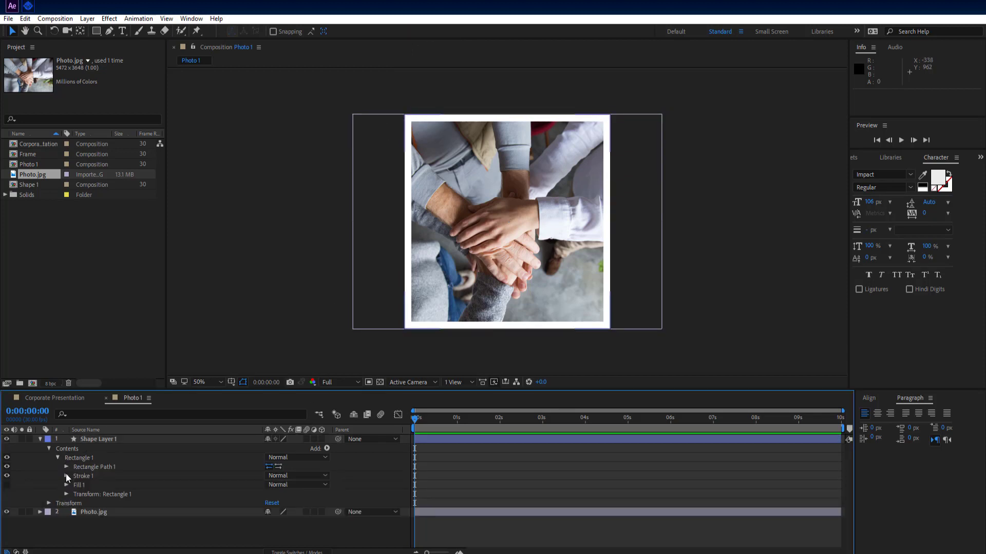
left_click(66, 476)
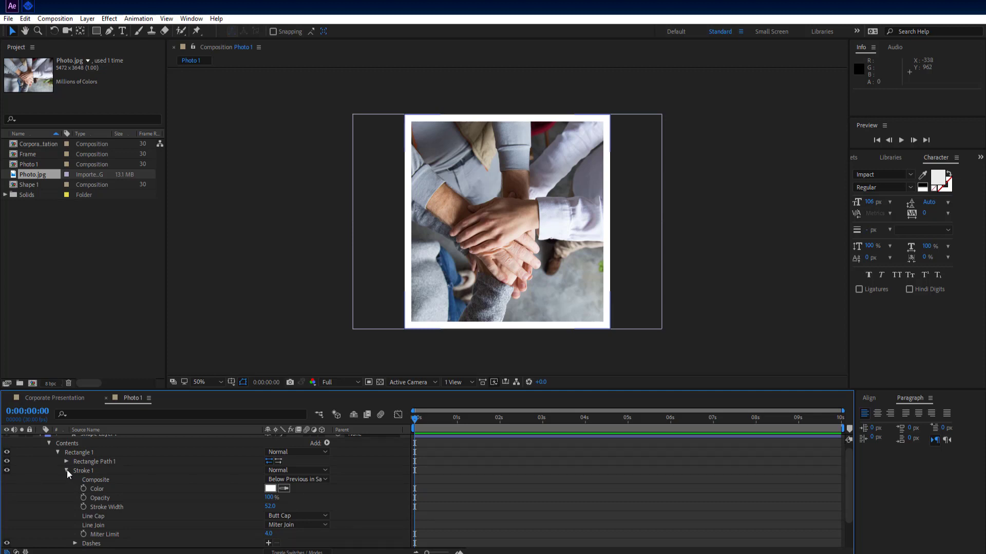
left_click(85, 507)
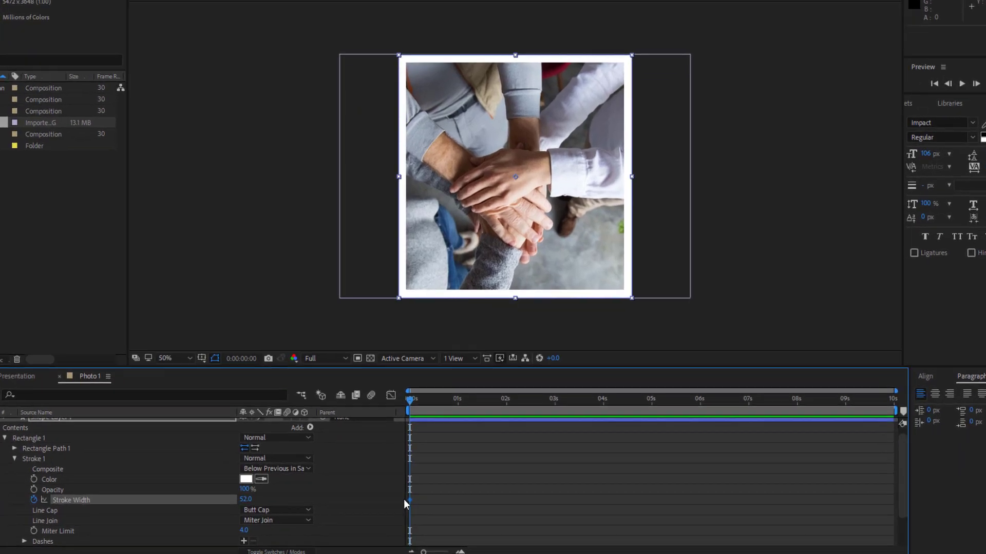
mouse_move(412, 497)
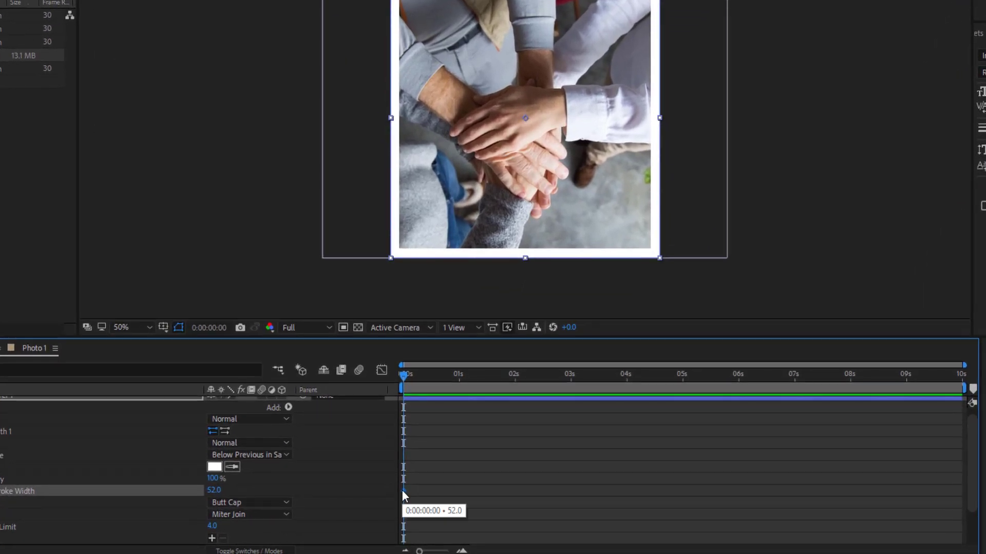
left_click_drag(418, 490, 429, 485)
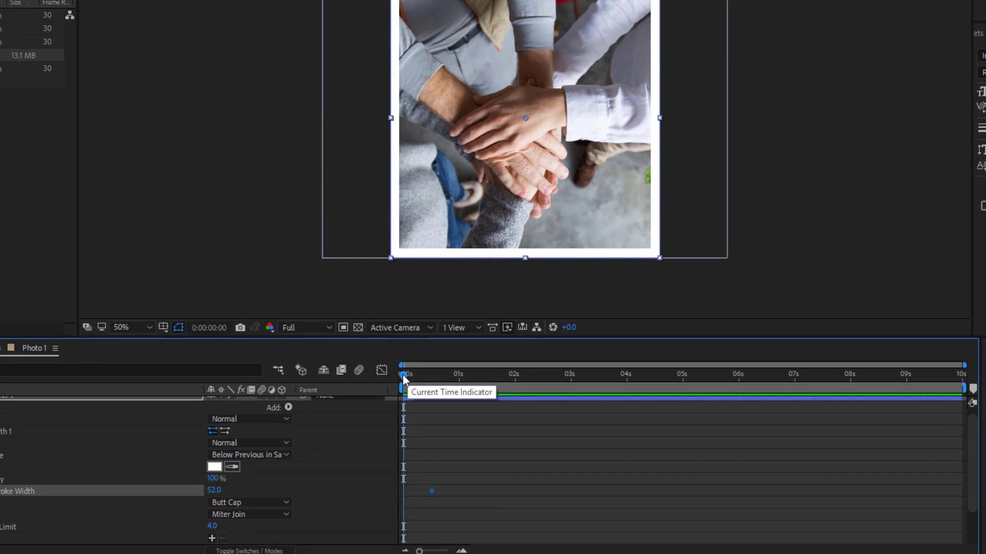
left_click_drag(402, 375, 428, 375)
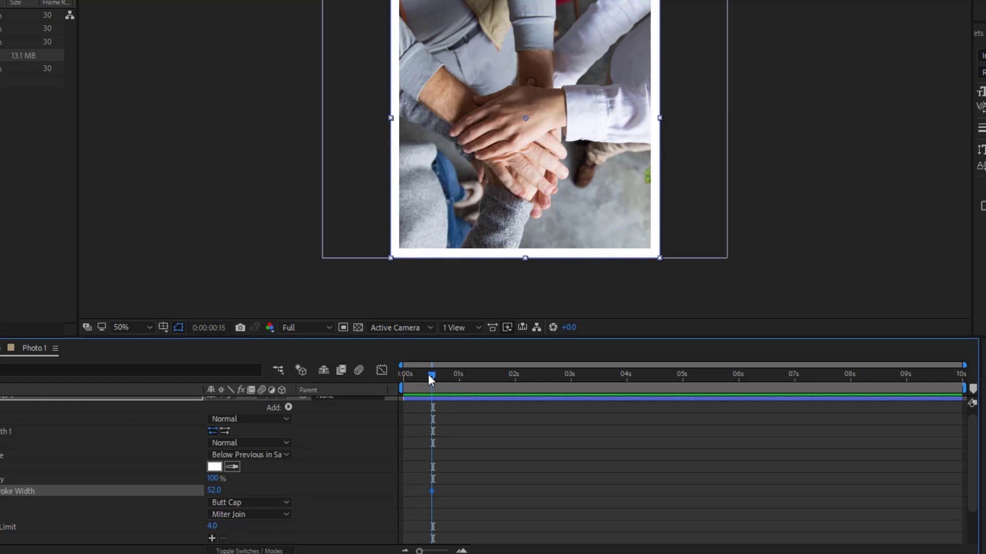
left_click(214, 491)
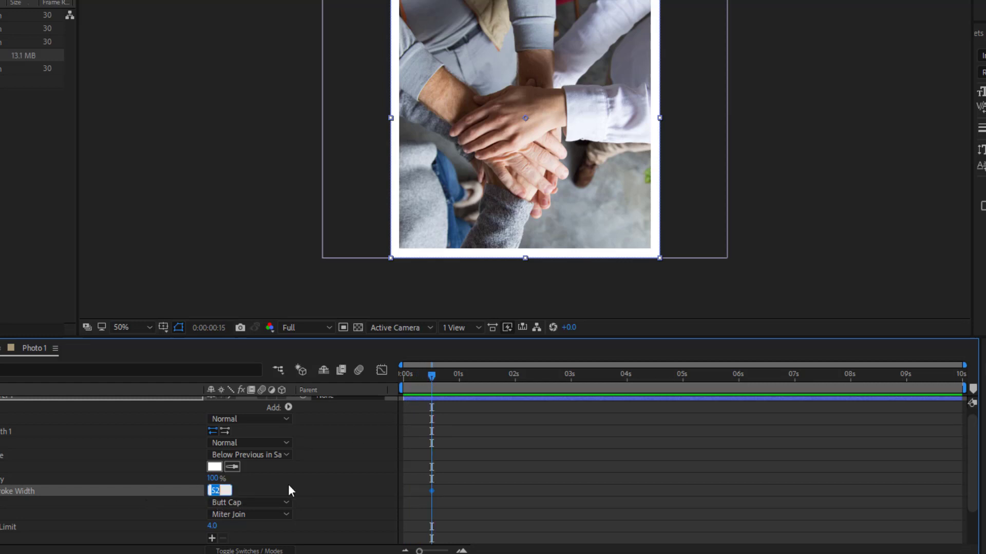
type("0")
left_click(312, 482)
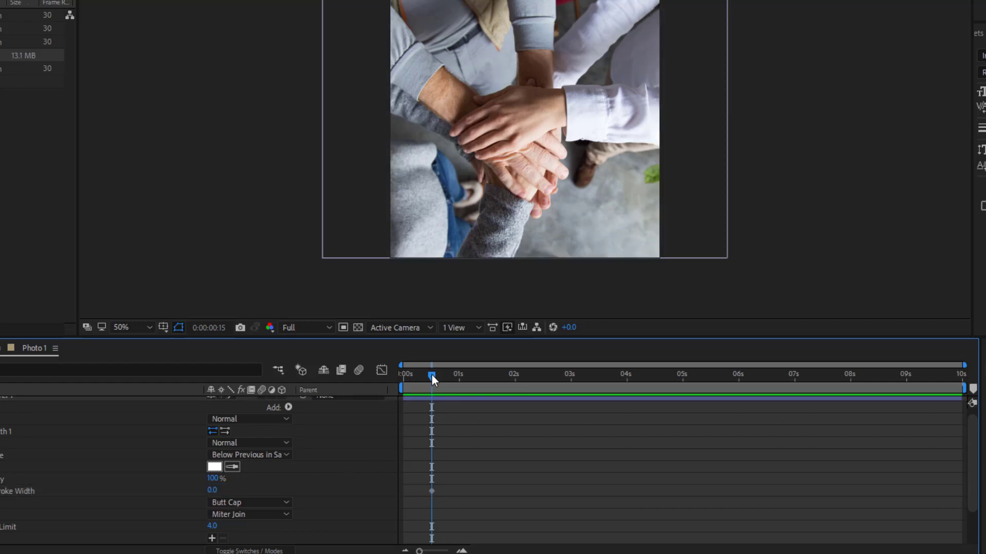
At 0:00:02:12, set the rectangle's Stroke Width to 52
left_click_drag(432, 376, 537, 391)
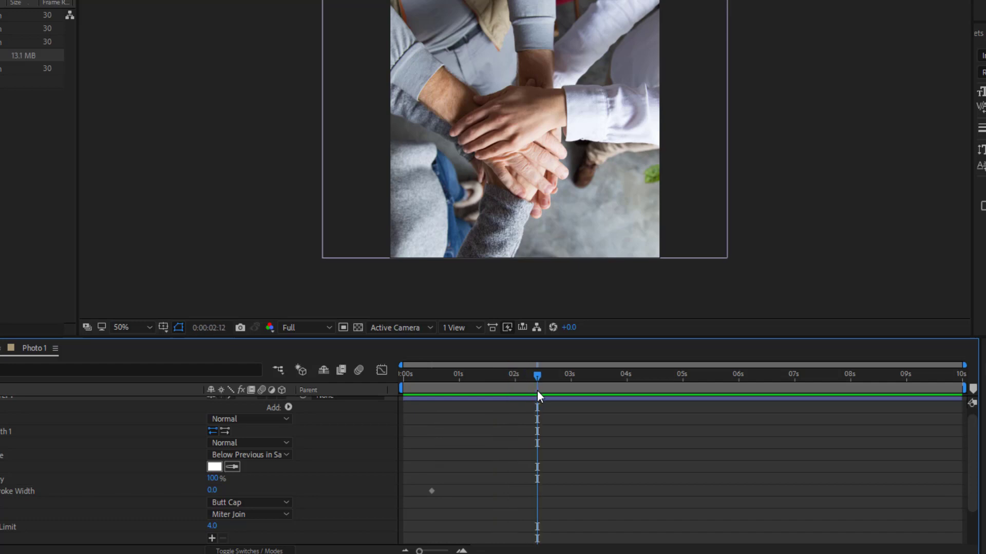
left_click(217, 491)
type("52")
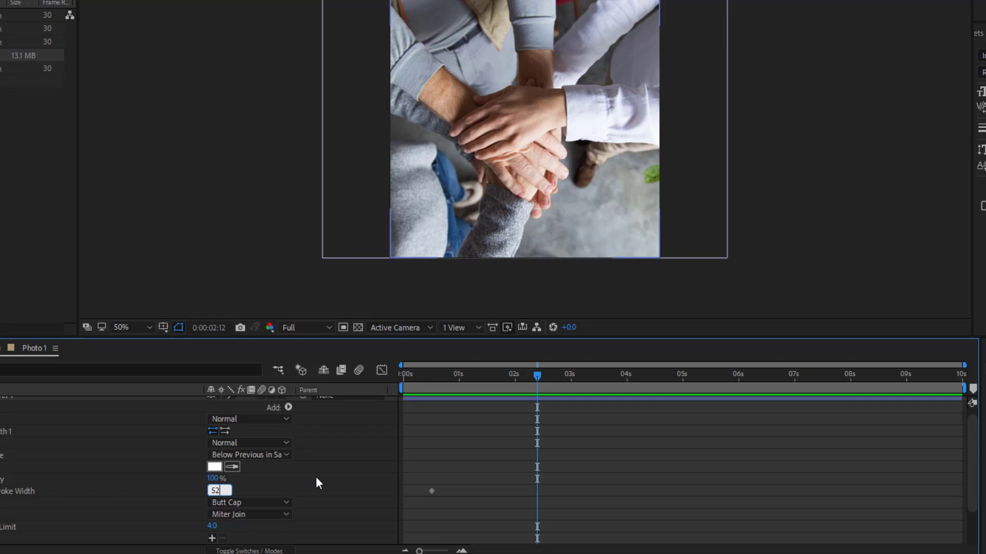
key("Return")
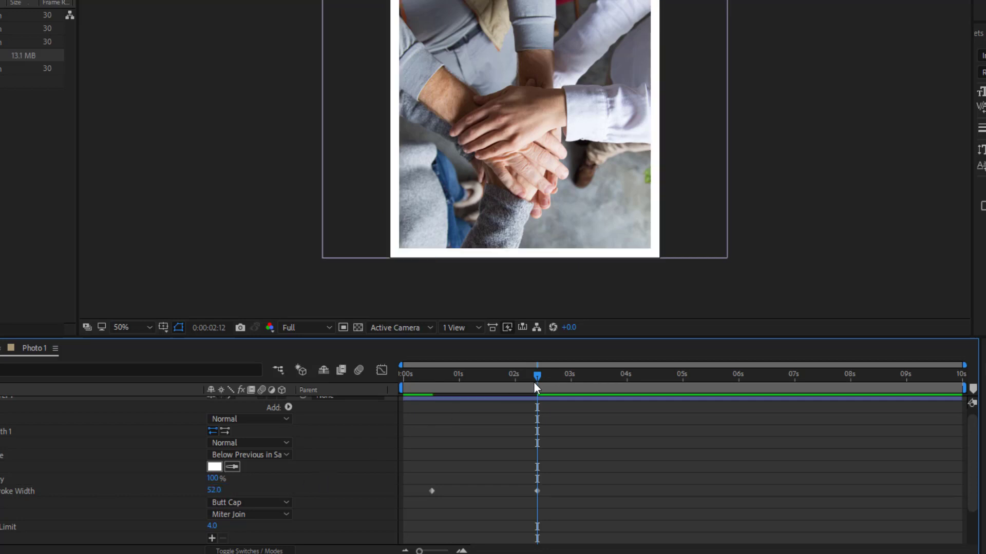
Apply Easy Ease to both Stroke Width keyframes, collapse Shape Layer 1 and preview the border animation
left_click_drag(536, 383, 430, 392)
left_click_drag(566, 488, 421, 505)
key("F9")
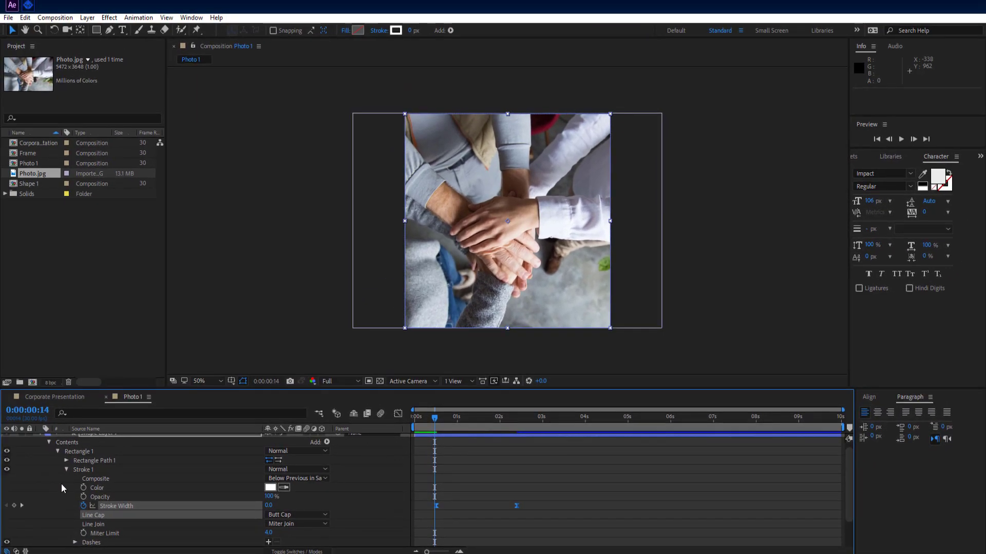
scroll(61, 484, "up", 1)
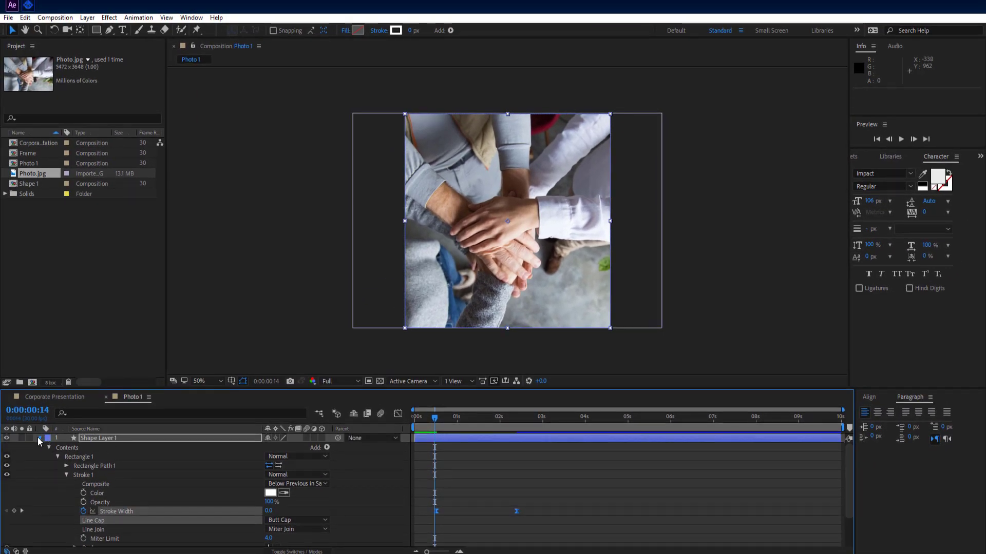
left_click(40, 438)
left_click(260, 456)
key("space")
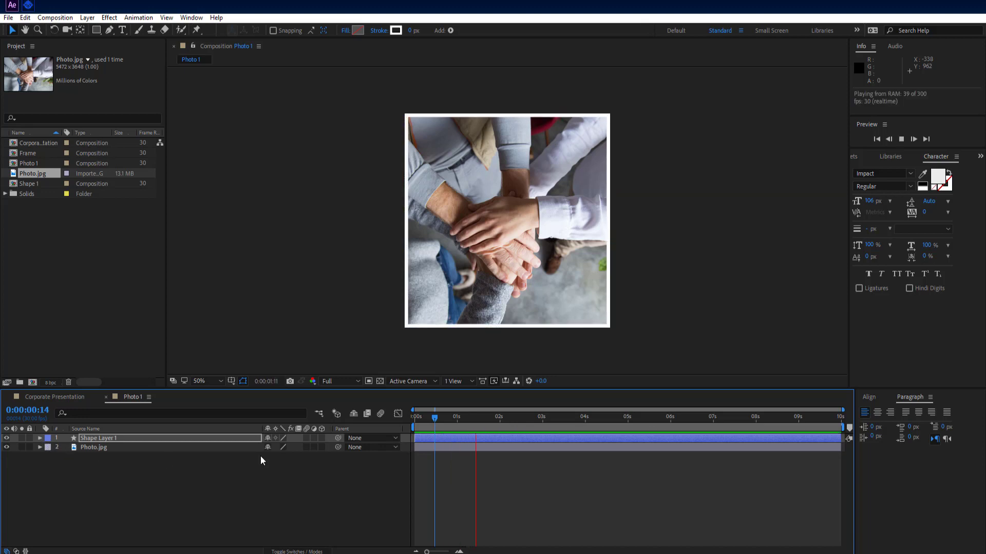
key("space")
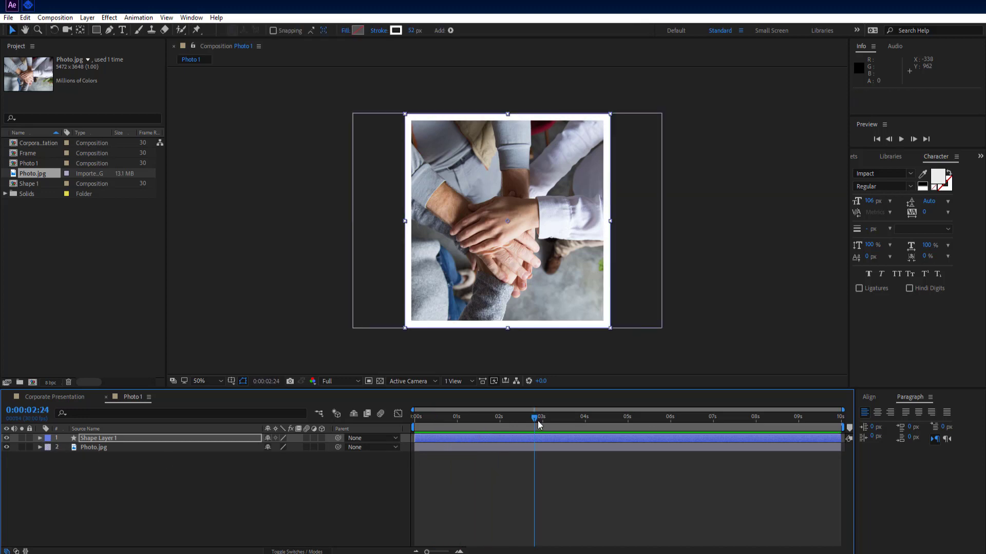
Return to 0:00:00:00 with no layer selected and set the Rectangle tool's fill to solid white (FFFFFF)
left_click_drag(535, 418, 378, 437)
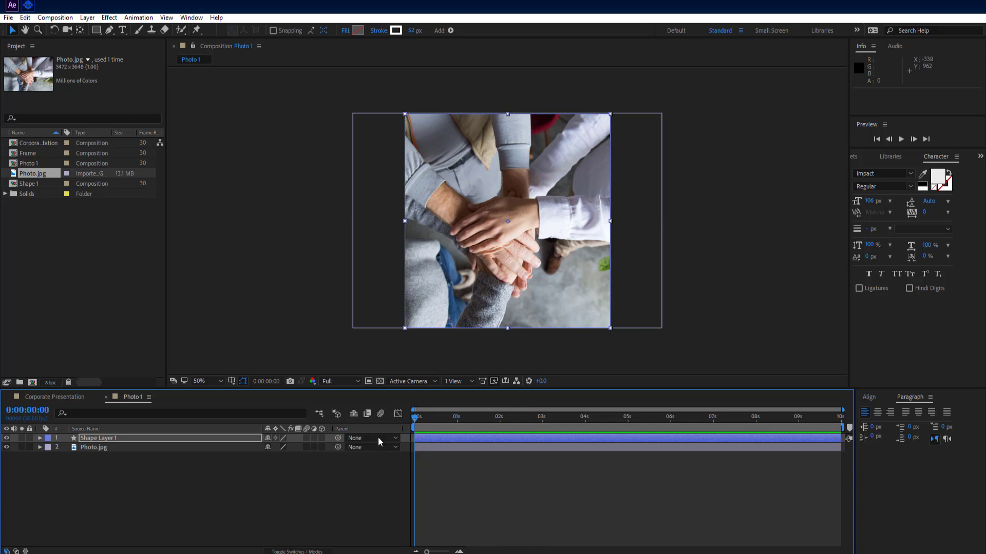
left_click(301, 502)
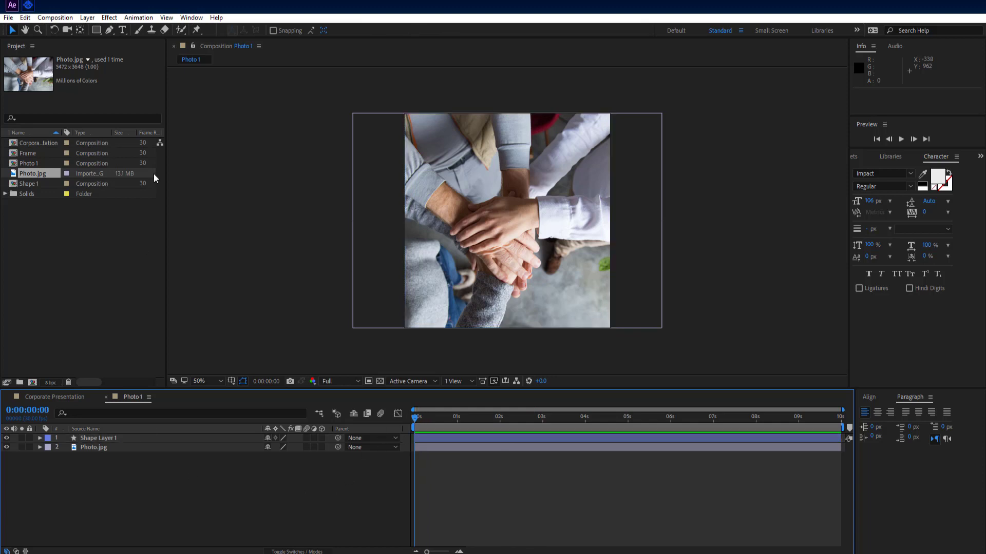
left_click(96, 30)
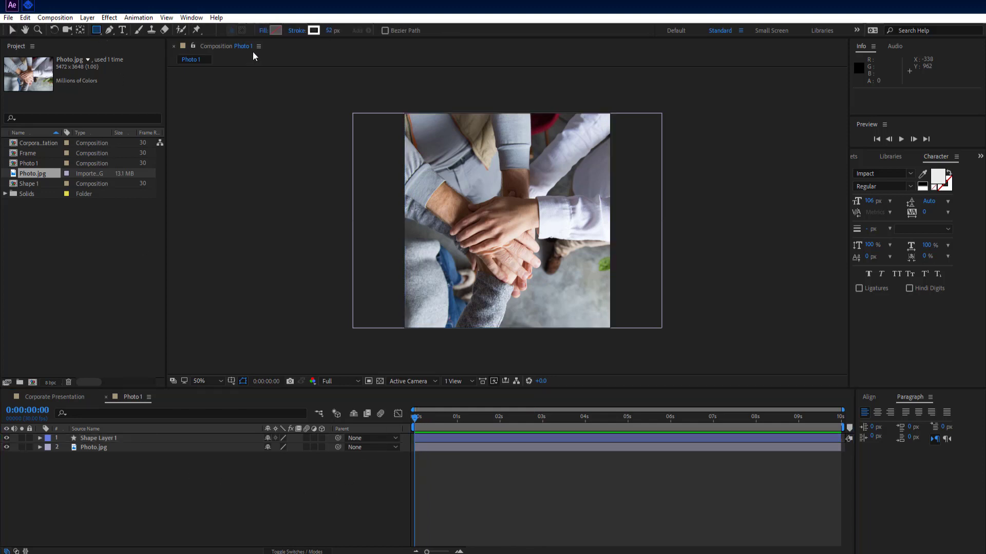
left_click(262, 31)
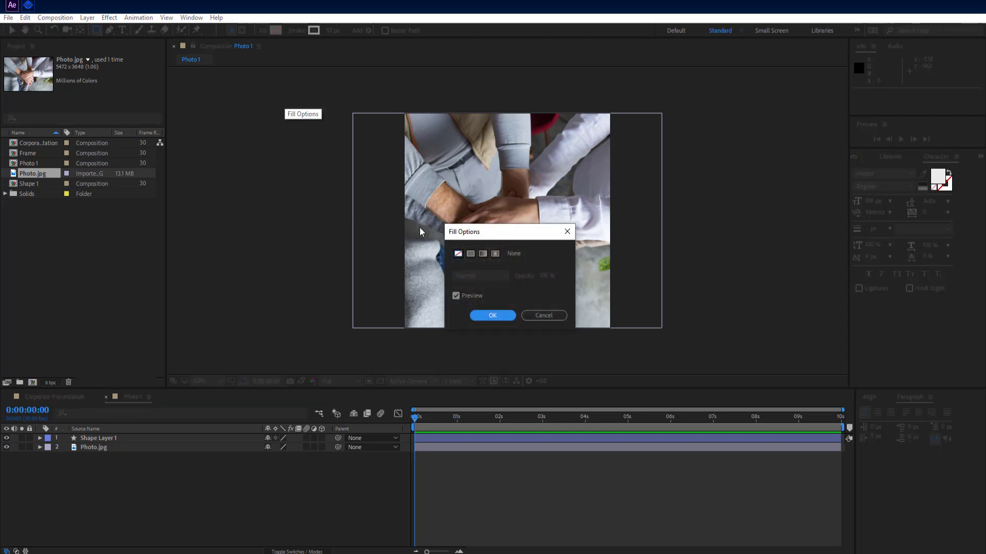
left_click(469, 255)
left_click(487, 315)
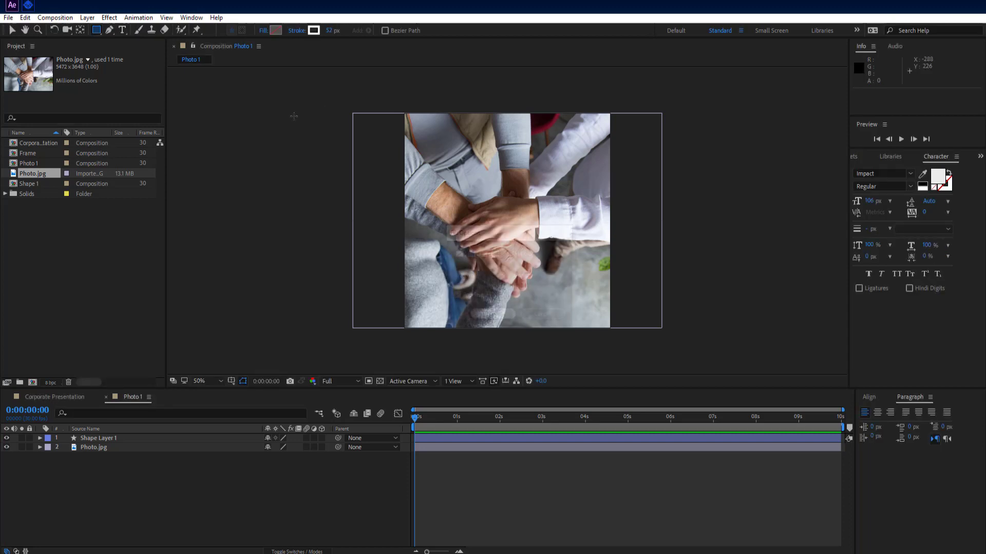
left_click(275, 30)
type("FFFFFF")
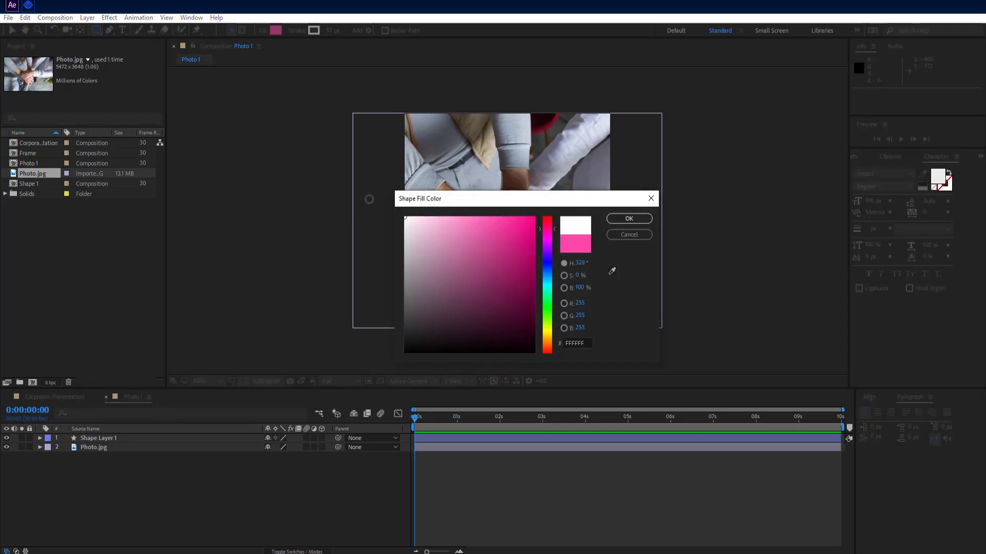
left_click(629, 218)
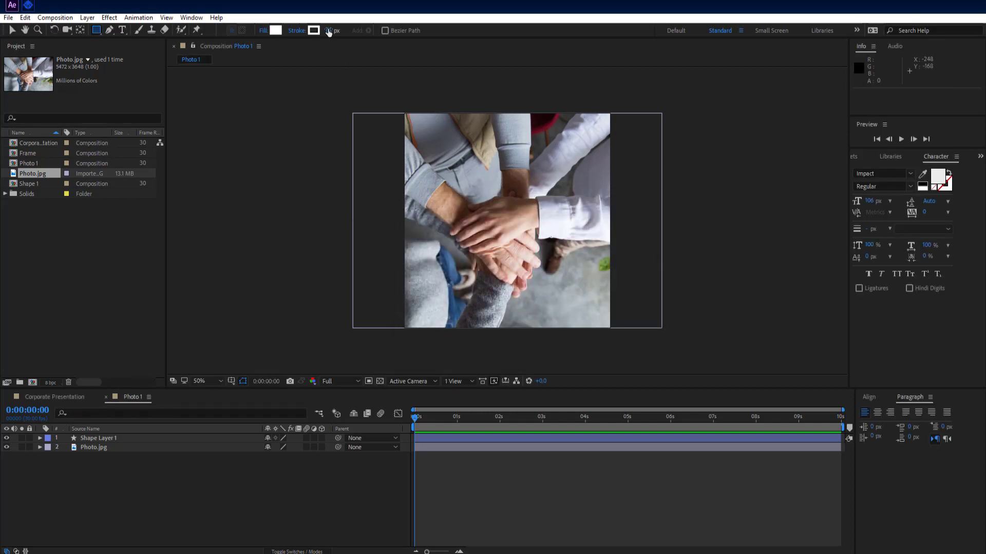
Turn off the Rectangle tool's stroke and draw a wide white rectangle across the middle of the photo, overhanging both sides
left_click(298, 31)
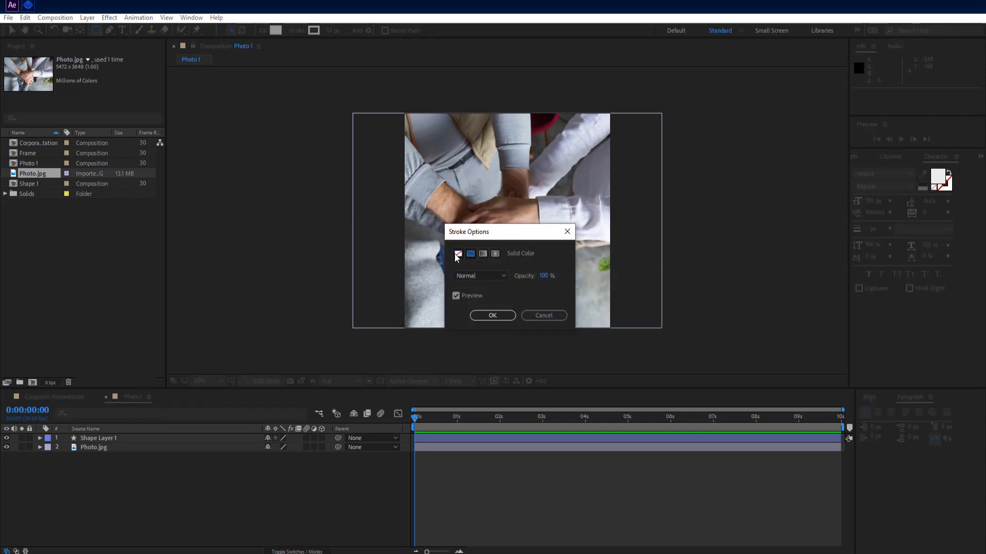
left_click(458, 254)
left_click(493, 315)
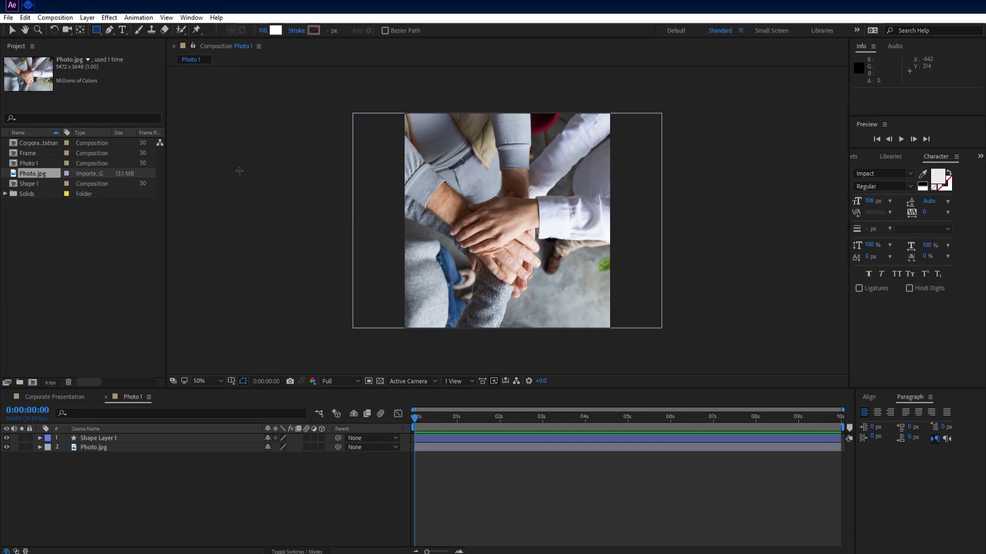
left_click_drag(252, 159, 754, 275)
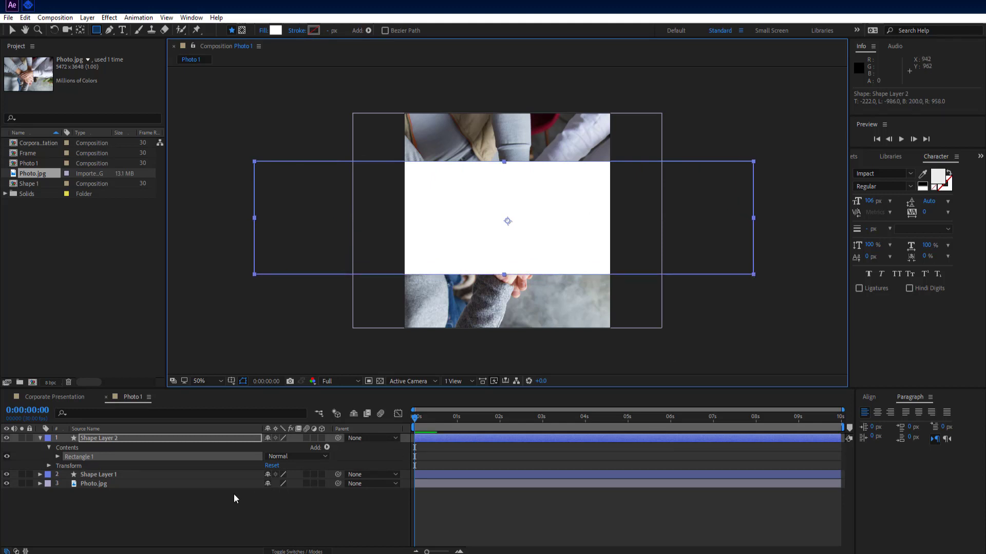
Rotate the white rectangle to -50° and move it off the photo's upper-left corner to position -154, -140
key("r")
left_click_drag(275, 447, 250, 445)
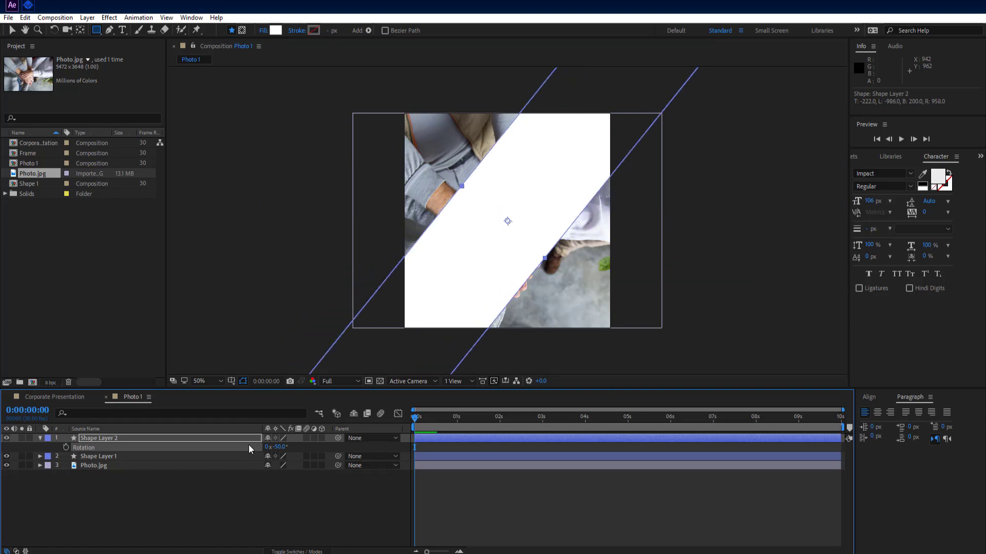
key("p")
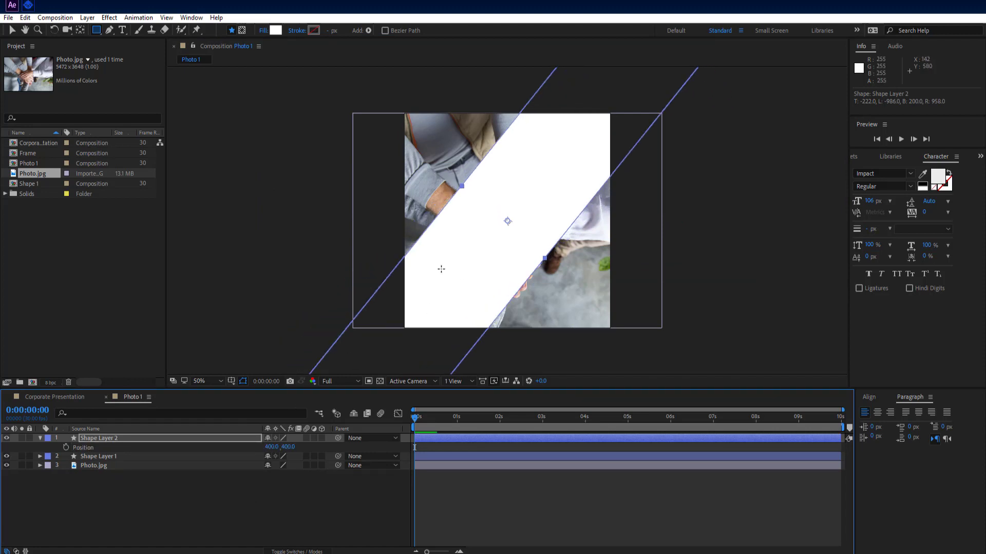
key("v")
left_click_drag(463, 276, 321, 132)
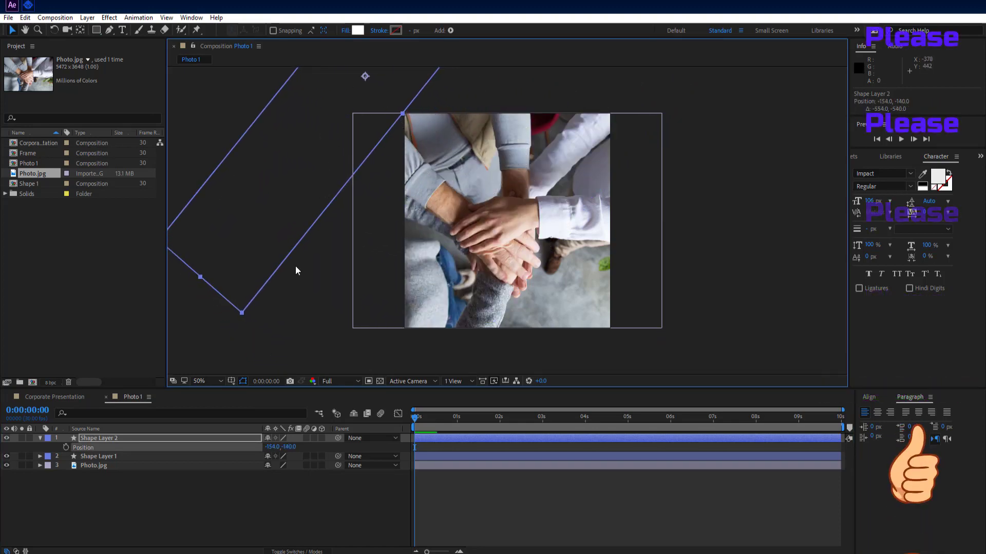
left_click(66, 448)
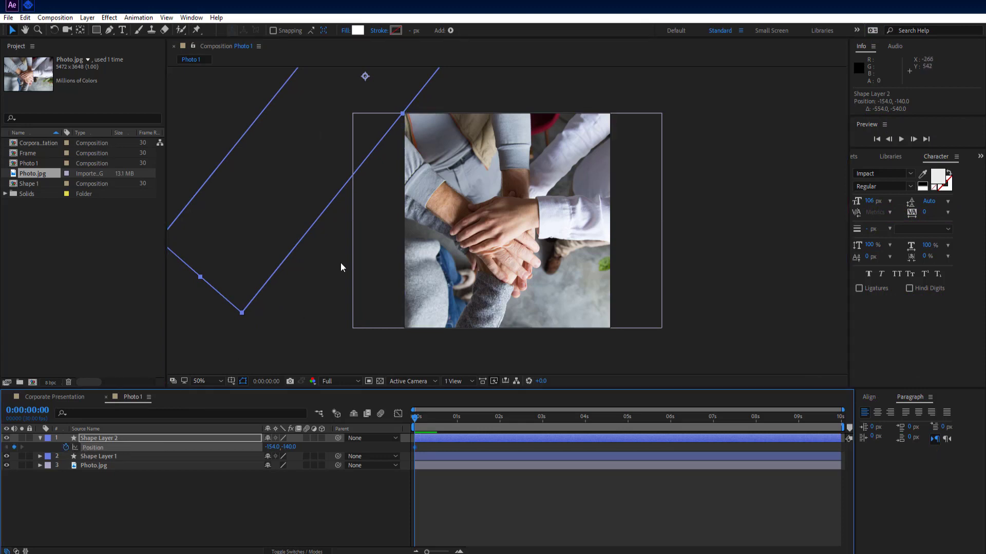
left_click(409, 452)
key("Delete")
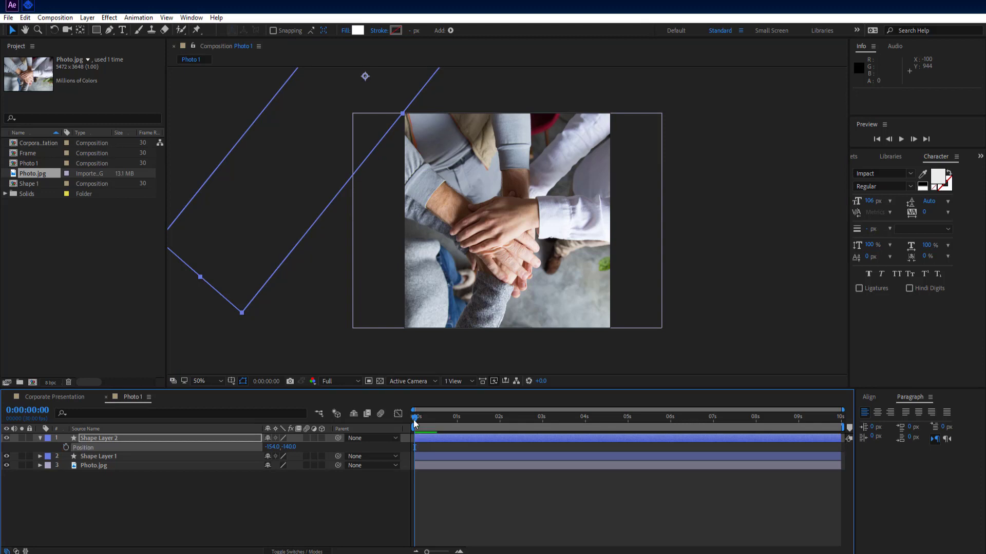
Keyframe Shape Layer 2's Position at 0:00:03:00, then sweep it diagonally across the photo to 1046, 902 at 0:00:04:00
left_click_drag(414, 420, 542, 426)
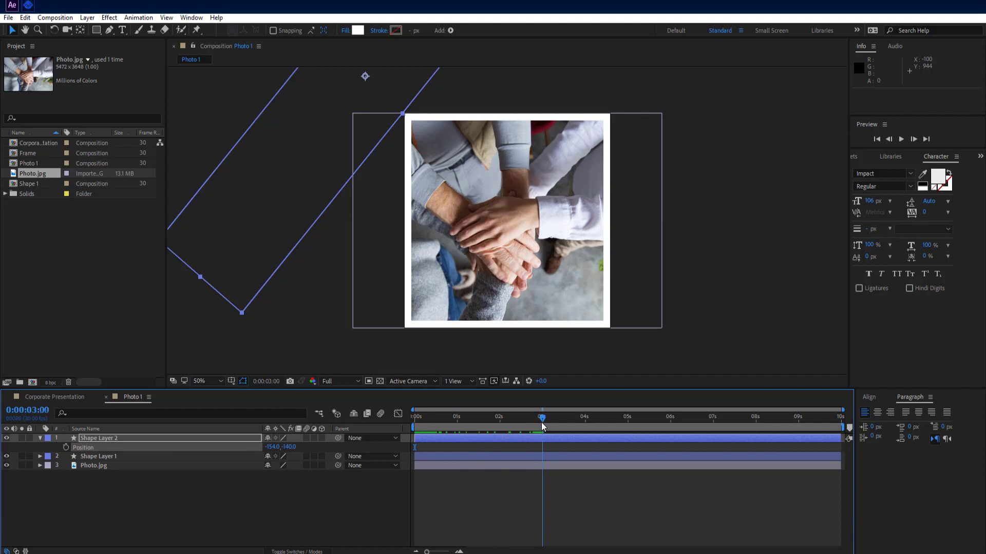
left_click(66, 447)
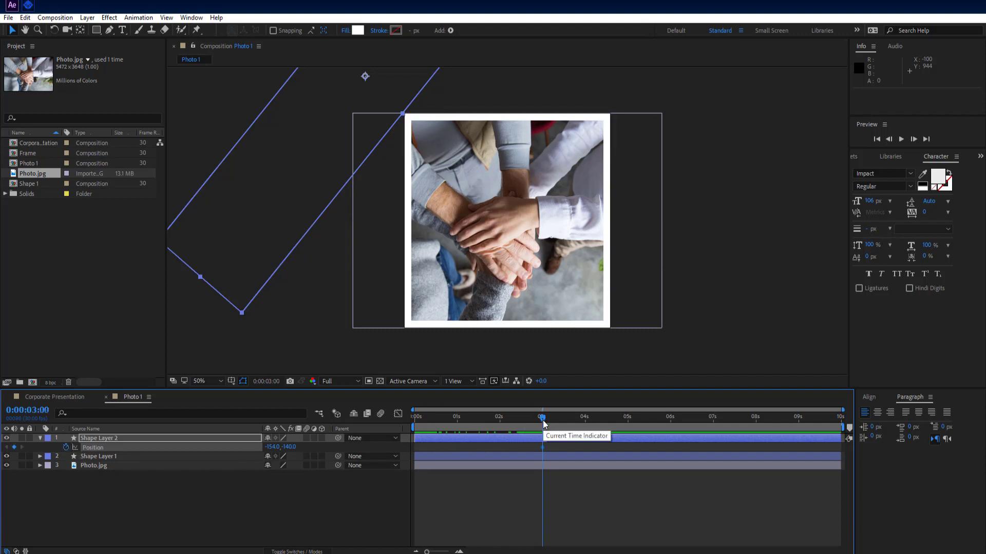
left_click_drag(542, 424, 587, 428)
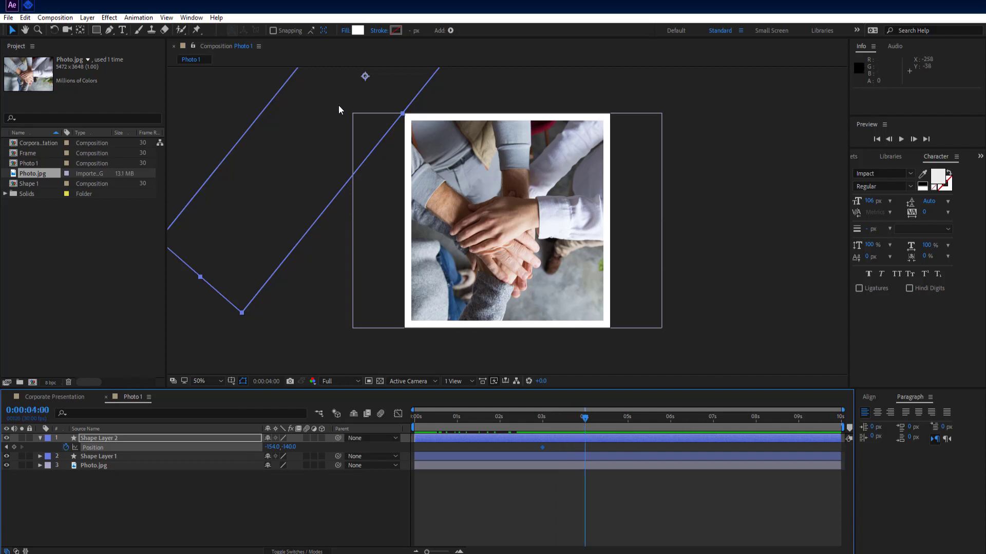
left_click_drag(339, 109, 650, 389)
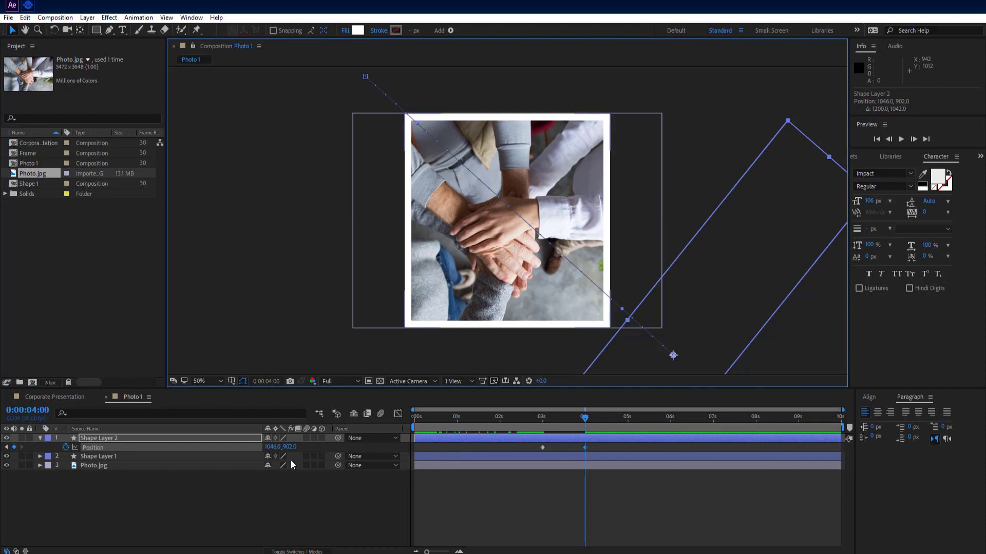
Set Shape Layer 2's Opacity to 10% and deselect the layer
left_click(162, 436)
key("t")
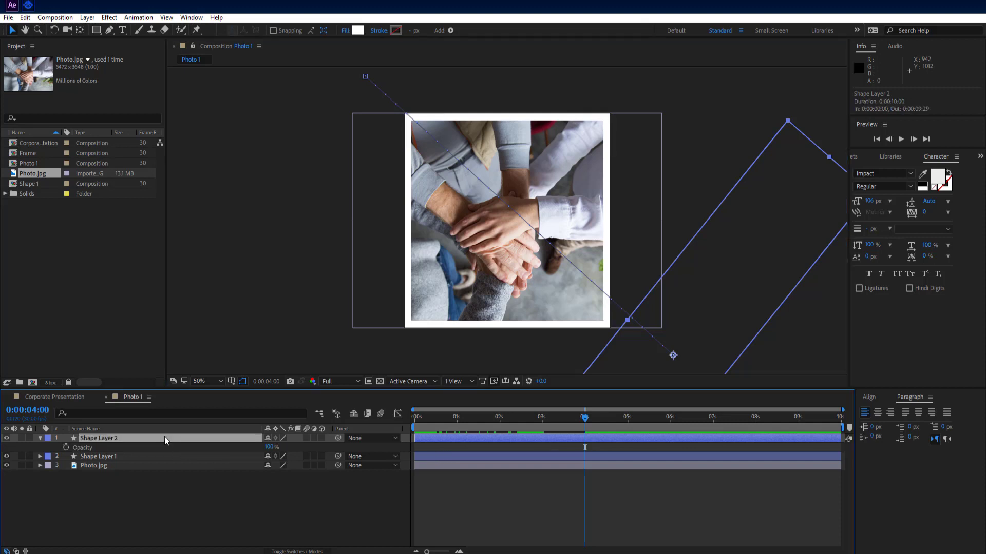
left_click(268, 447)
type("10")
left_click(246, 506)
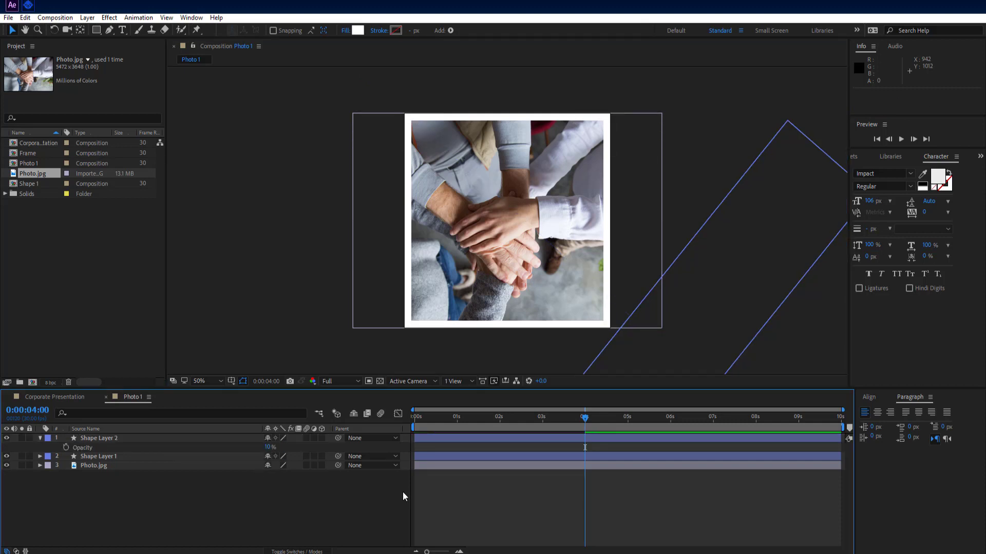
Preview the Photo 1 animation from the start and collapse Shape Layer 2
left_click_drag(566, 417, 411, 418)
key("space")
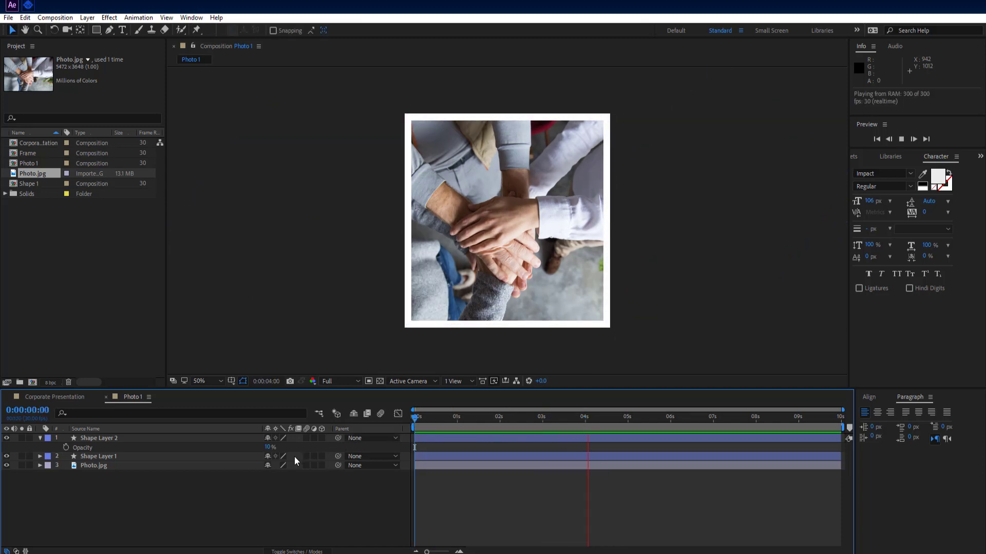
key("space")
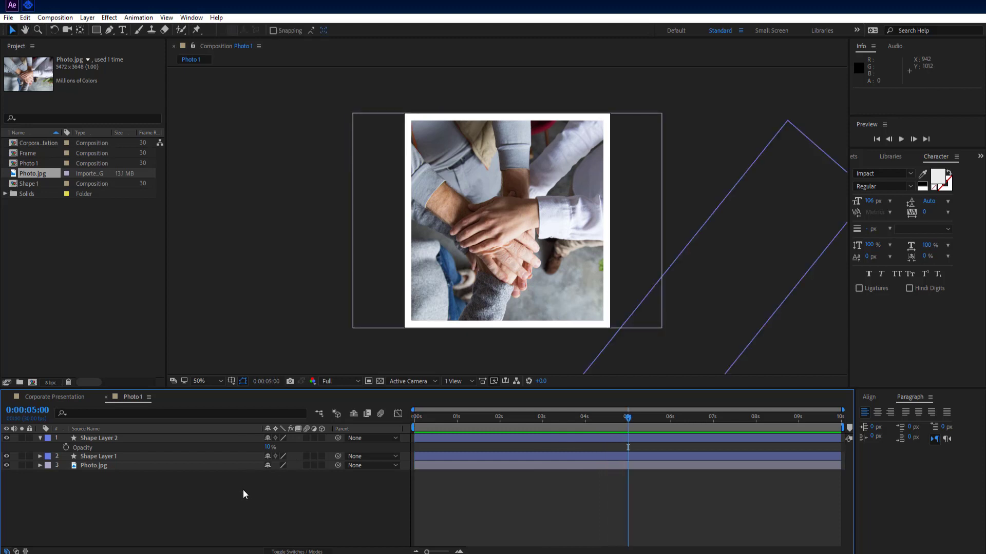
left_click(40, 438)
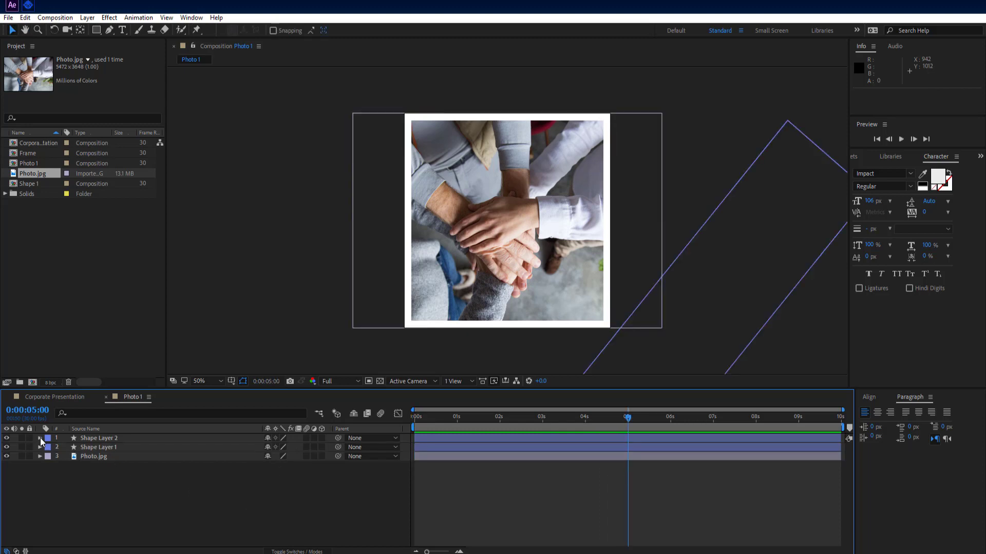
Switch to the Corporate Presentation composition, collapse Frame 1 and add the Photo 1 composition as its top layer
left_click(63, 399)
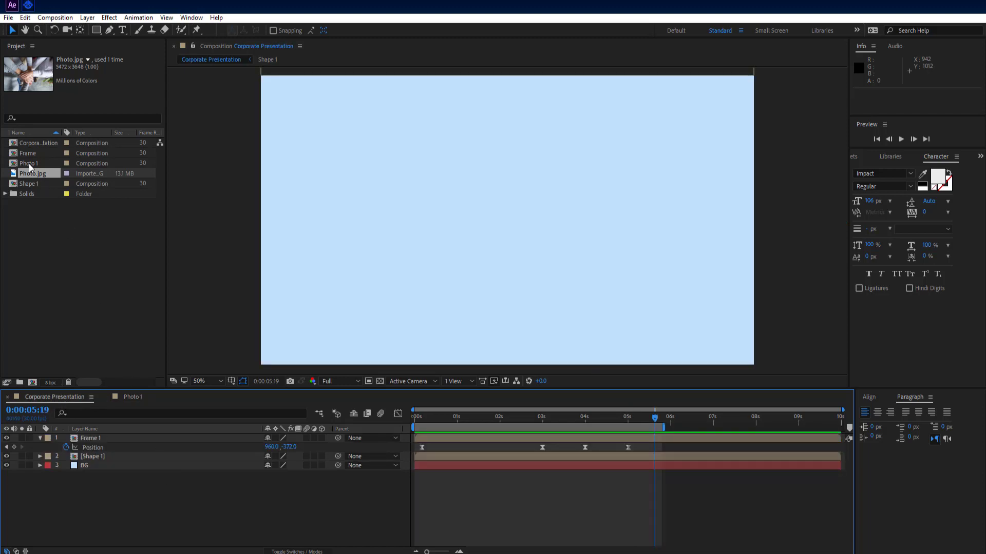
left_click(40, 438)
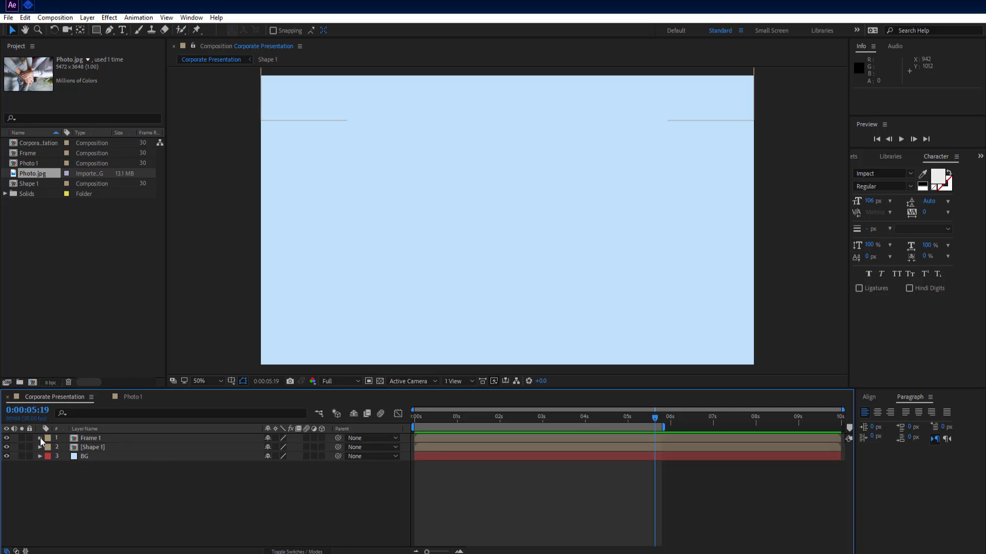
left_click(35, 164)
left_click_drag(36, 168, 92, 439)
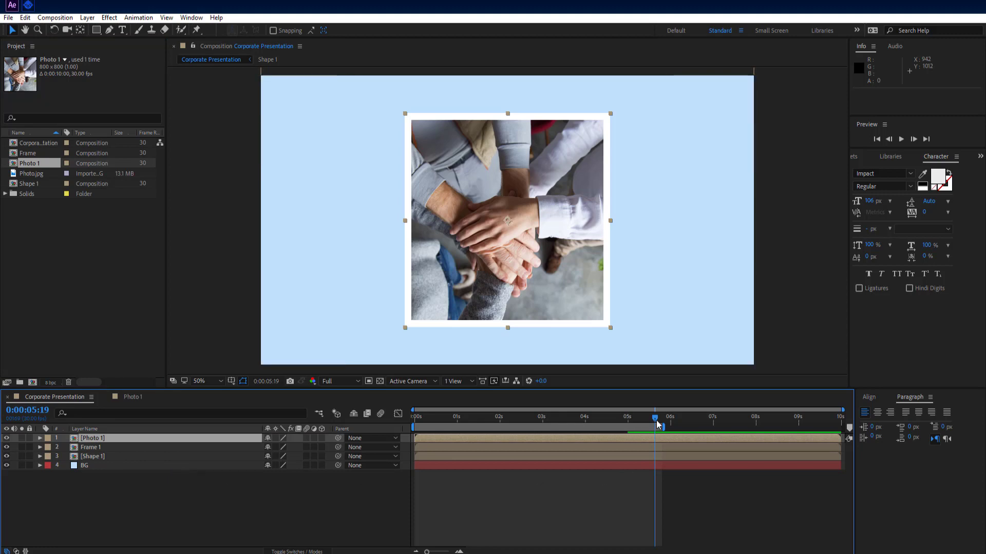
At 0:00:00:22, keyframe Photo 1's Position with the photo moved off the frame's left edge to -416, 532
left_click_drag(656, 420, 450, 440)
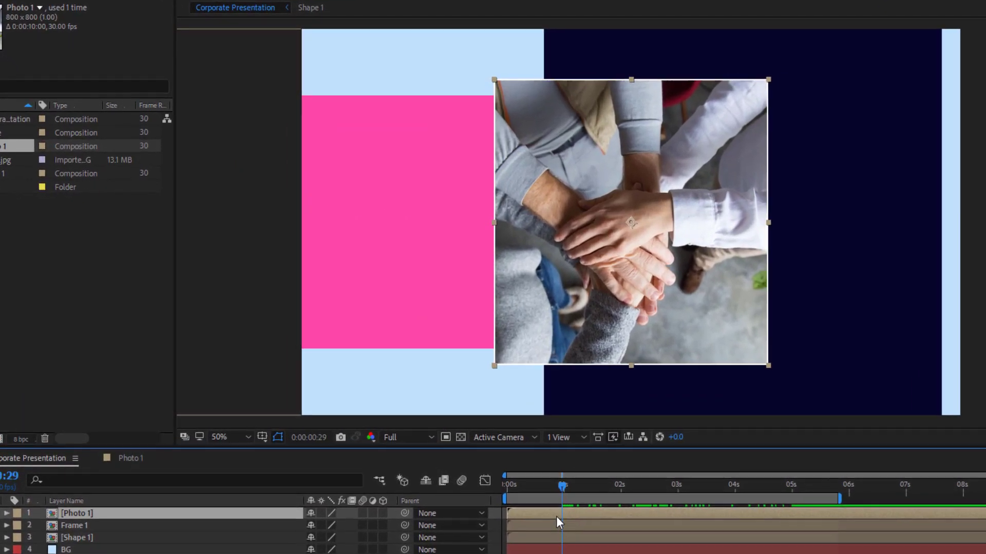
left_click_drag(557, 517, 547, 516)
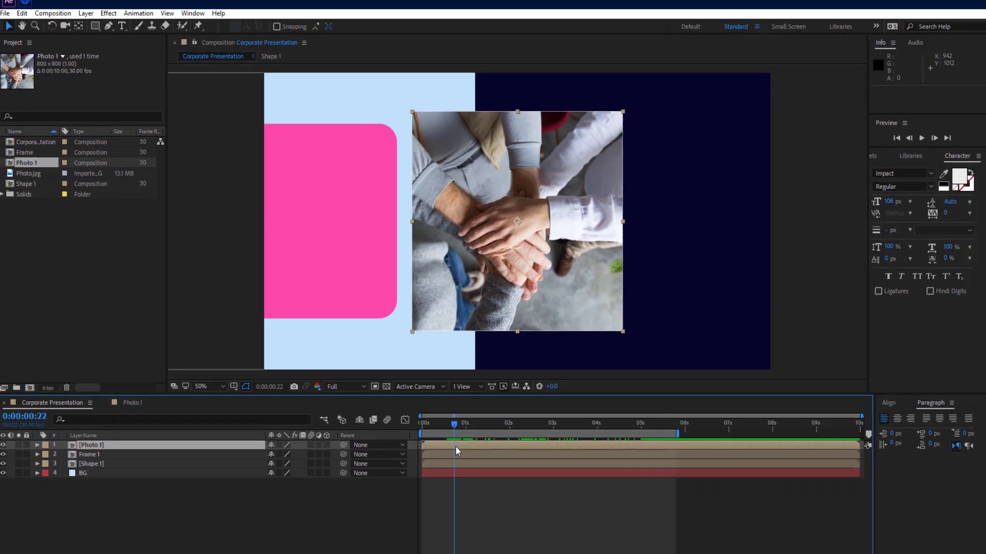
key("p")
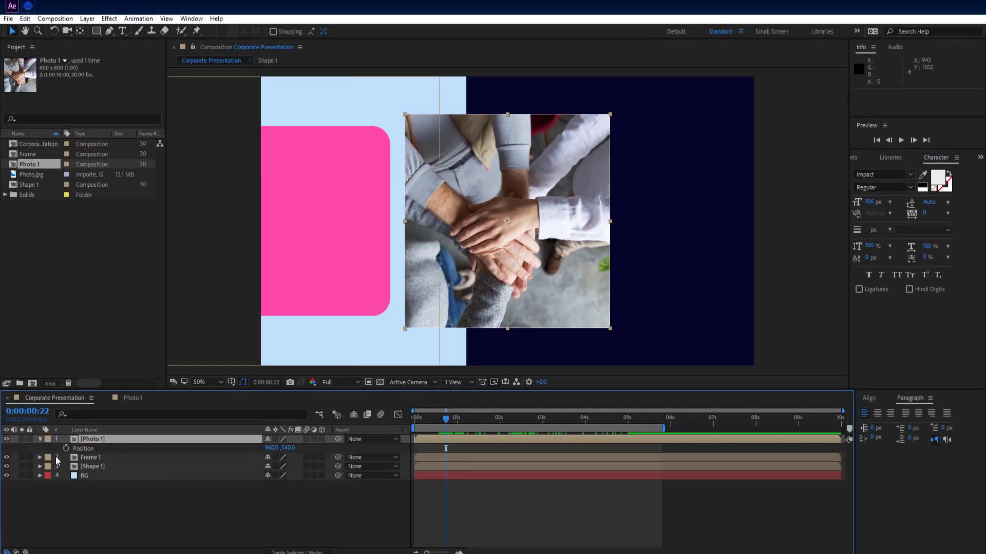
left_click(66, 449)
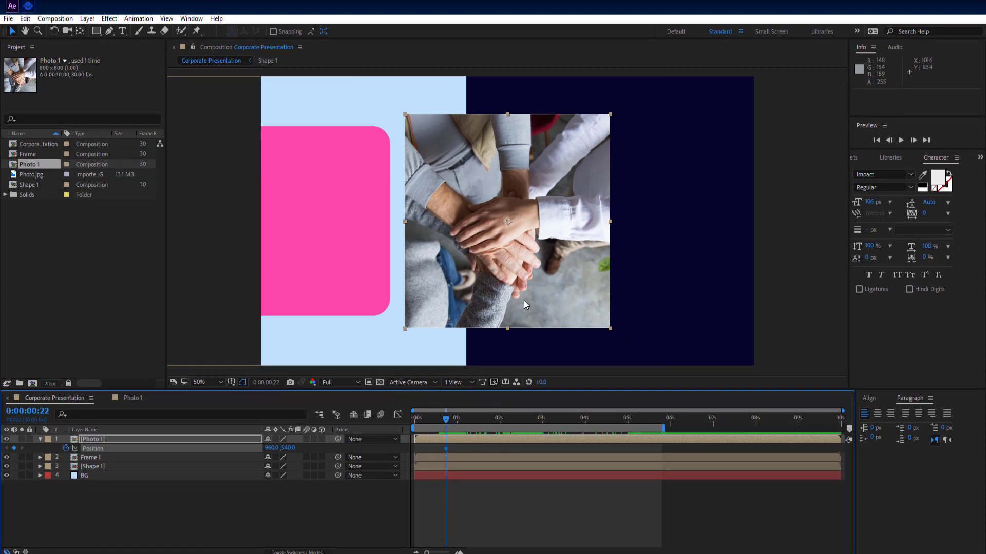
left_click_drag(529, 299, 175, 294)
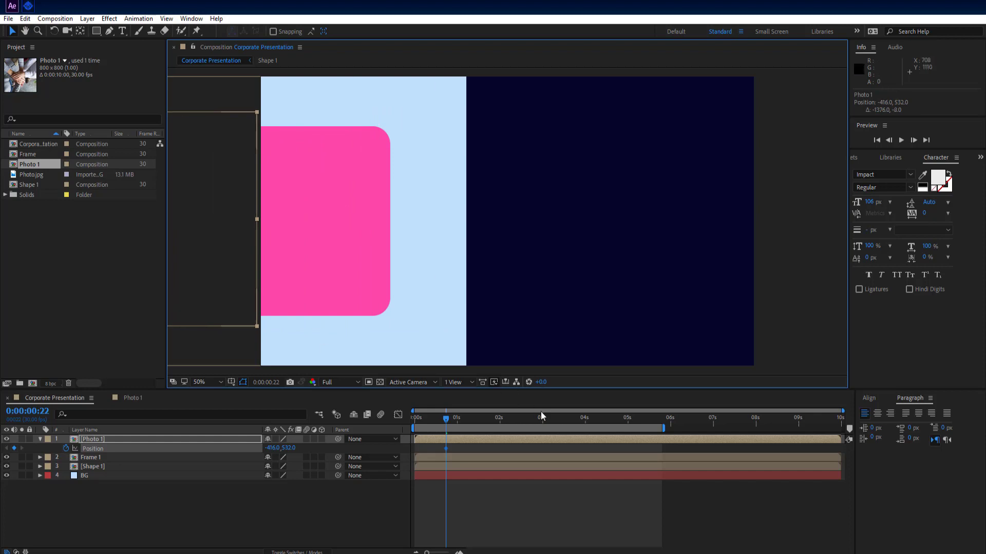
Move Photo 1 onto the pink card at 1244, 532 at 0:00:03:00 and hold that Position with a keyframe at 0:00:04:00
left_click_drag(448, 424, 544, 421)
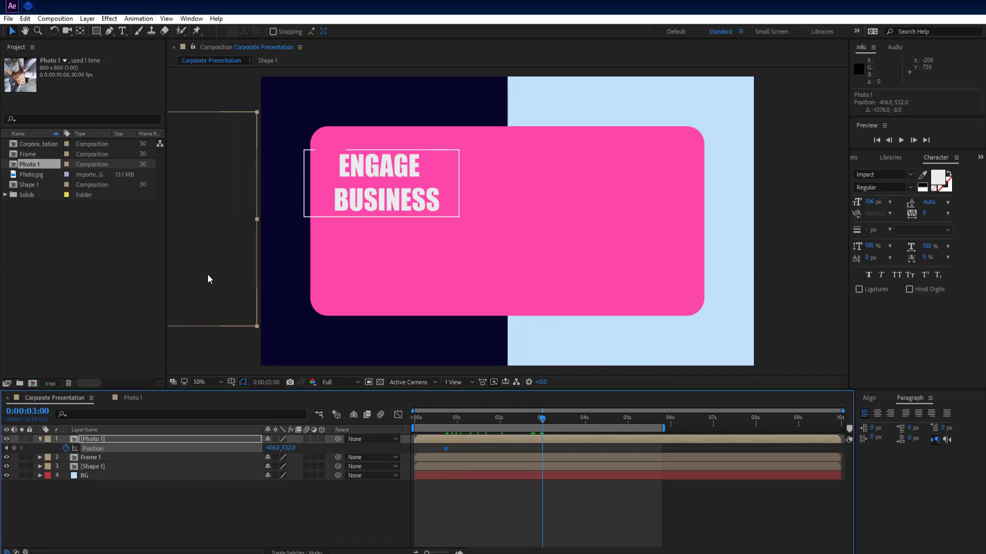
left_click_drag(207, 274, 634, 296)
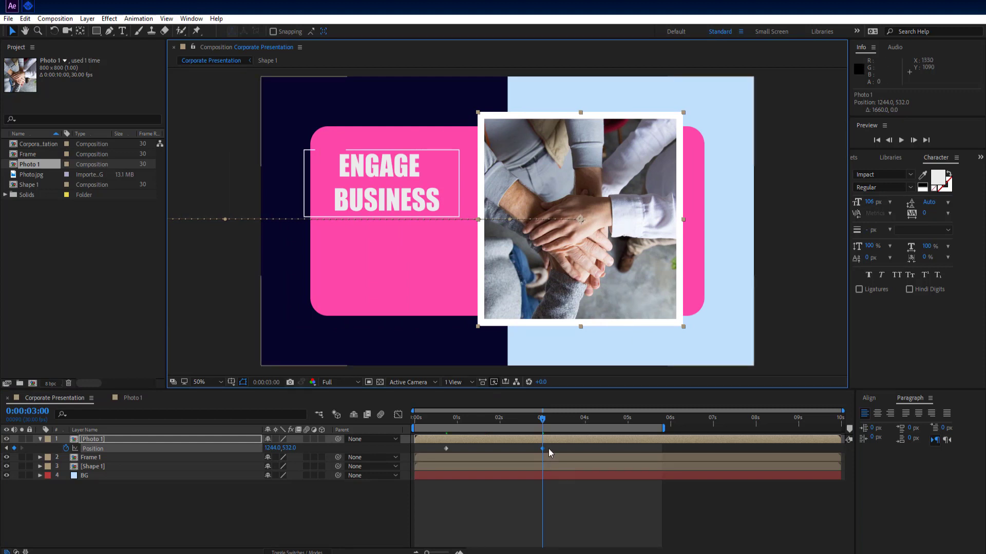
left_click_drag(543, 420, 587, 422)
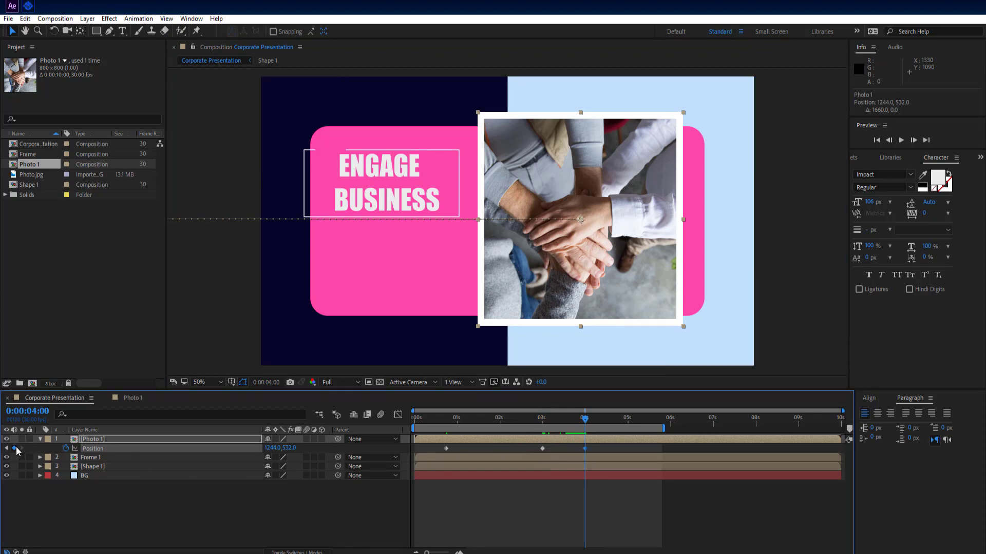
Reveal Photo 1's Rotation alongside Position and keyframe it at 0° at 0:00:04:00
left_click(118, 439)
key("shift+r")
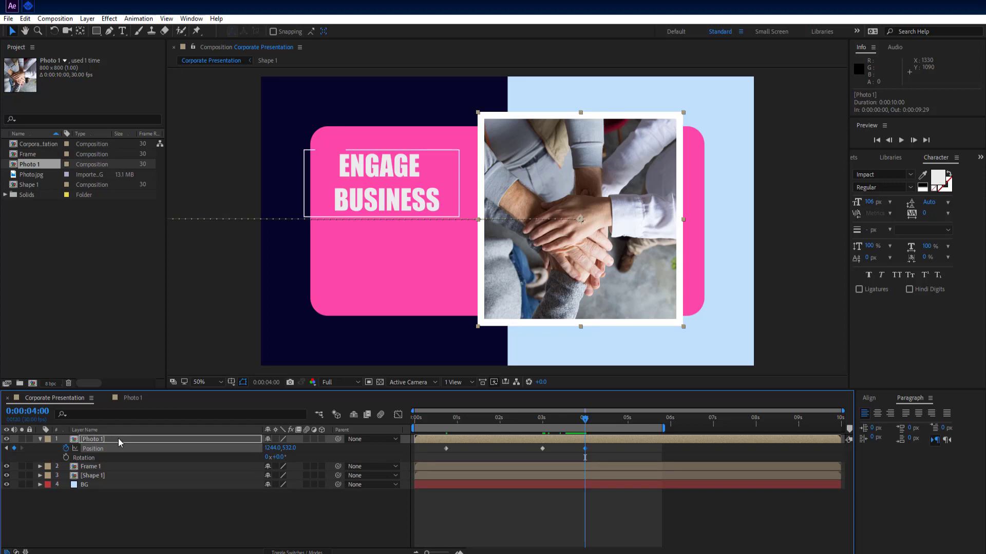
left_click(67, 457)
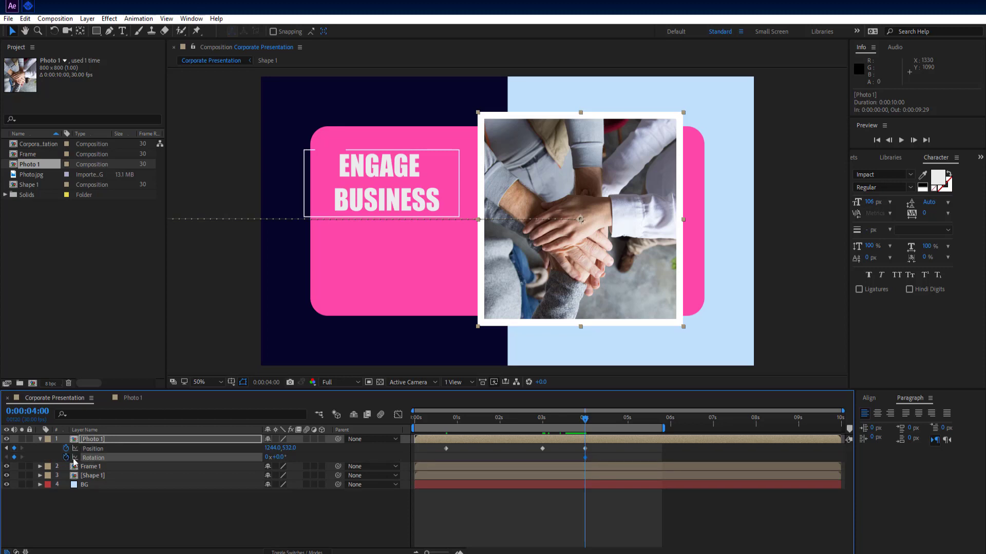
At 0:00:05:00, move Photo 1 above the frame to 1244, -536 and set its Rotation to 23°
left_click_drag(586, 425, 630, 430)
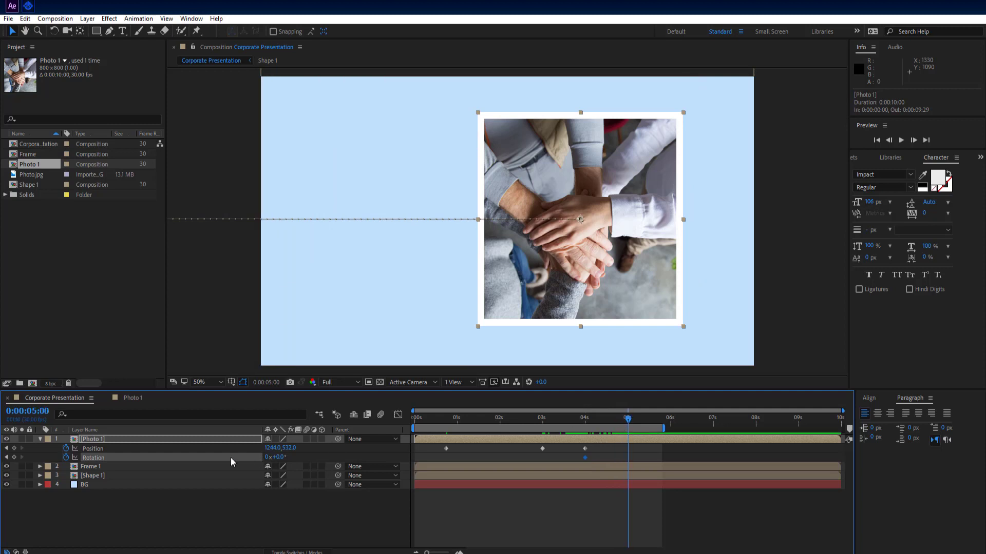
mouse_move(274, 448)
left_mouse_down()
mouse_move(292, 458)
mouse_move(268, 451)
left_mouse_up()
key("ctrl+z")
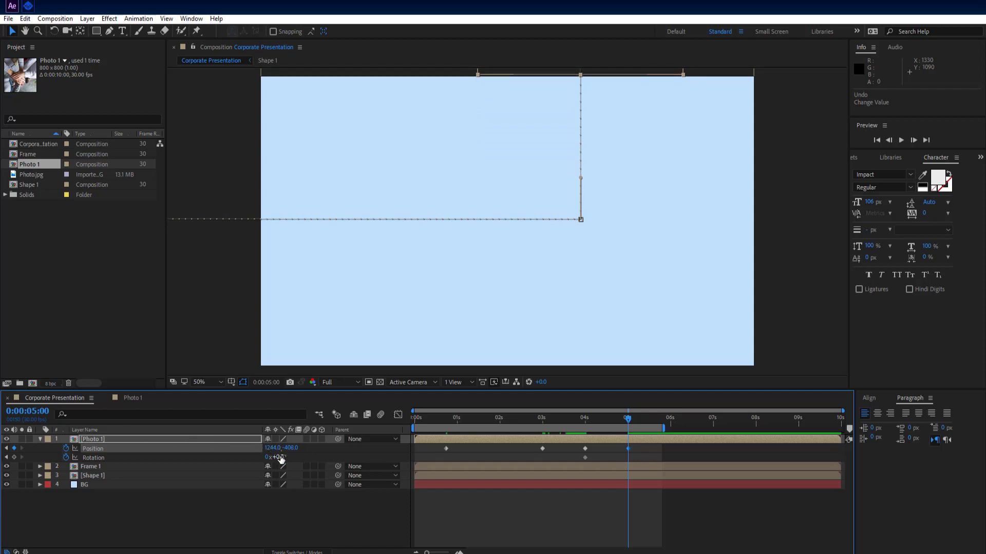
left_click_drag(282, 457, 243, 444)
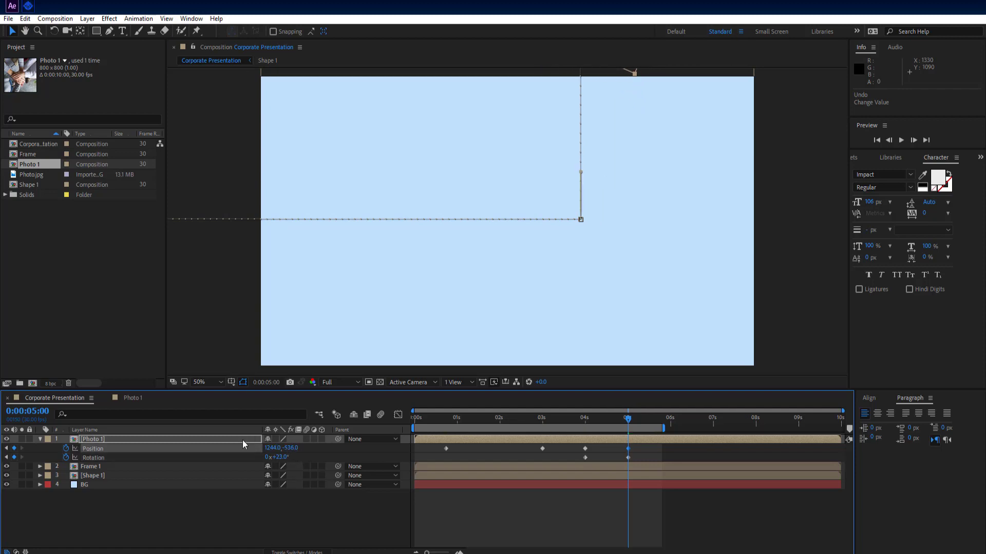
Apply Easy Ease to Photo 1's four Position keyframes and reshape the slide-in's speed curve to peak early and taper toward 0:00:03:00
left_click(300, 509)
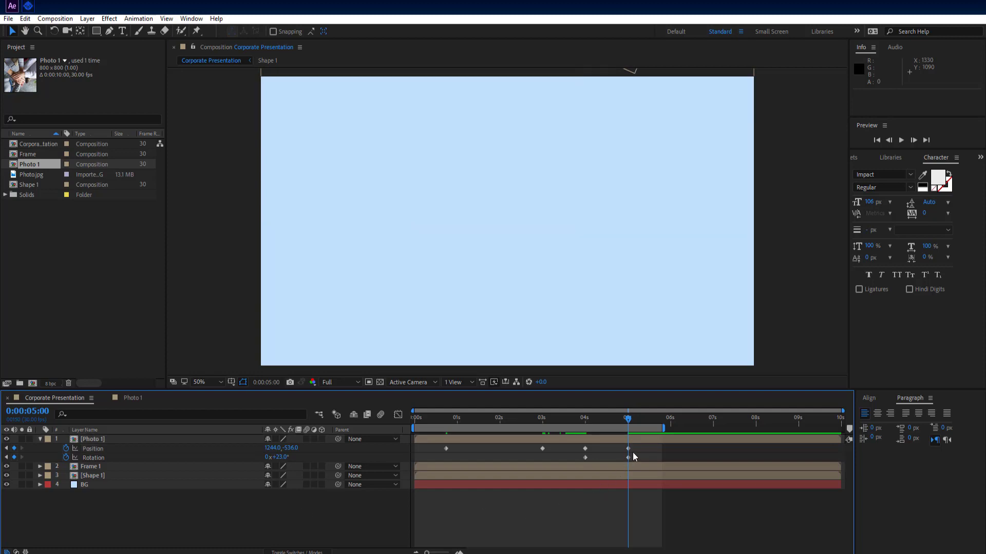
left_click_drag(636, 447, 432, 452)
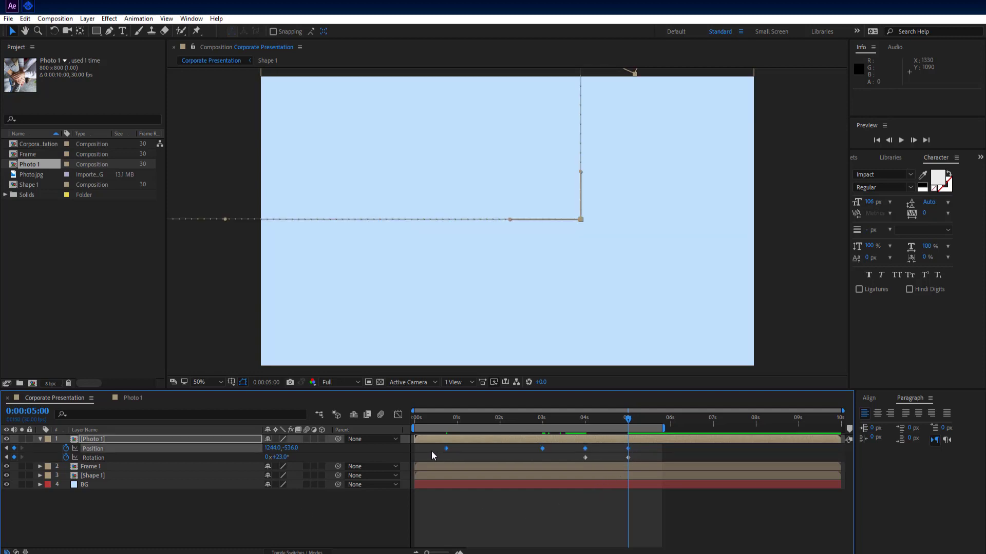
left_click(398, 414)
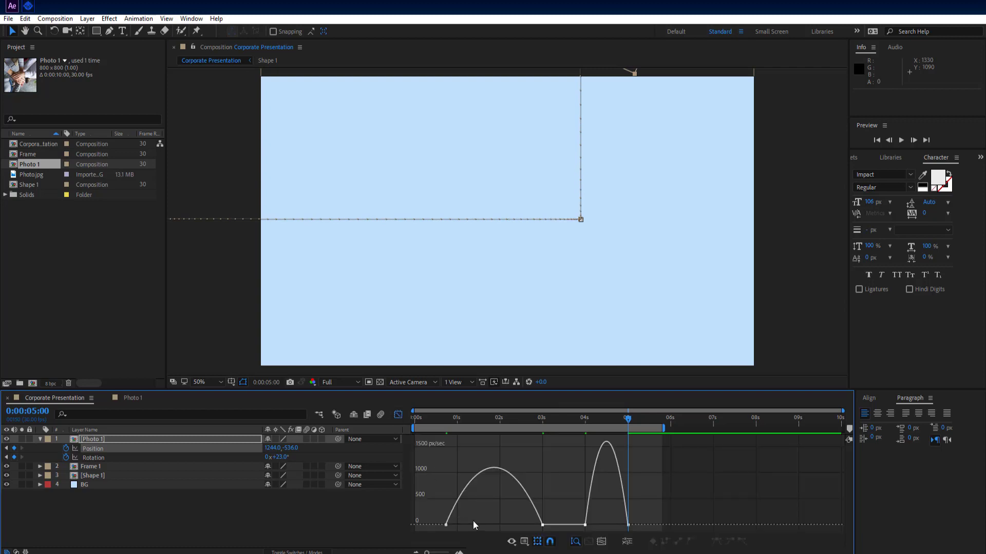
left_click(456, 530)
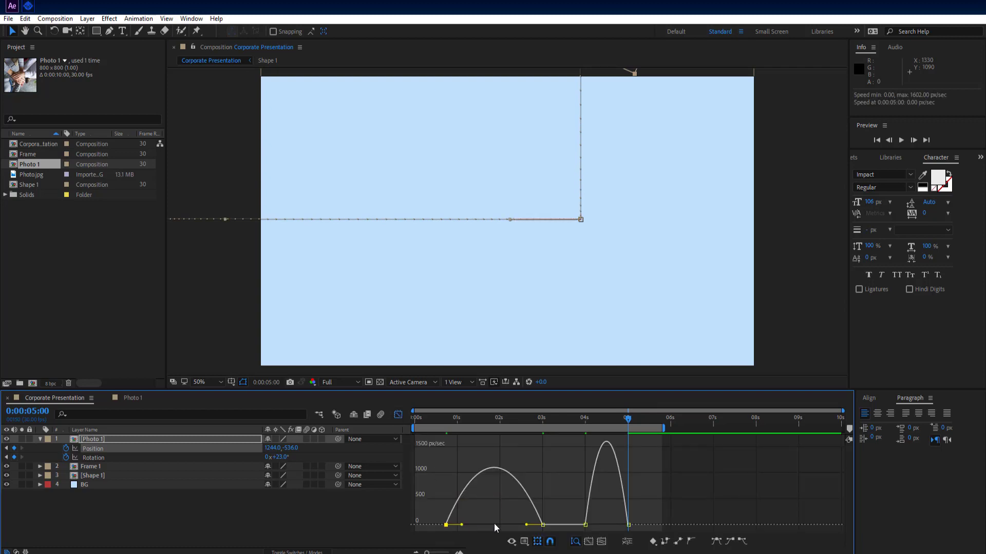
left_click_drag(526, 524, 496, 524)
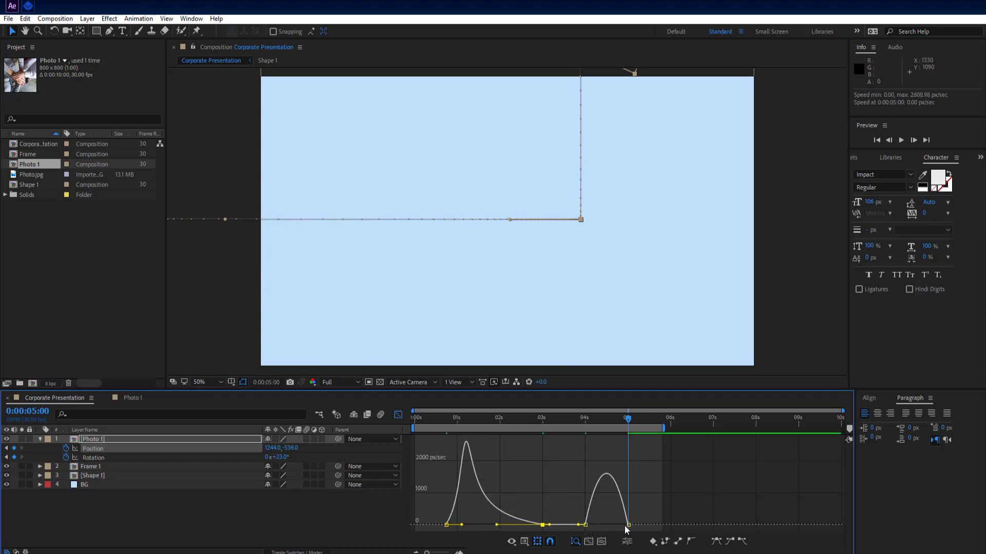
Reshape the speed curve of Photo 1's exit between 0:00:04:00 and 0:00:05:00 so it peaks early and tapers off
left_click_drag(630, 525, 606, 526)
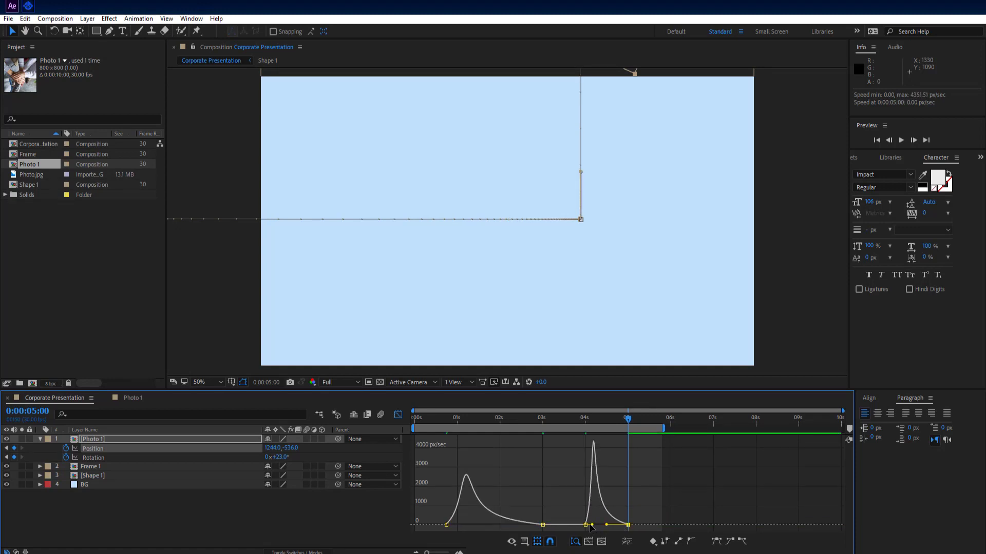
left_click(586, 525)
left_click_drag(607, 526, 610, 528)
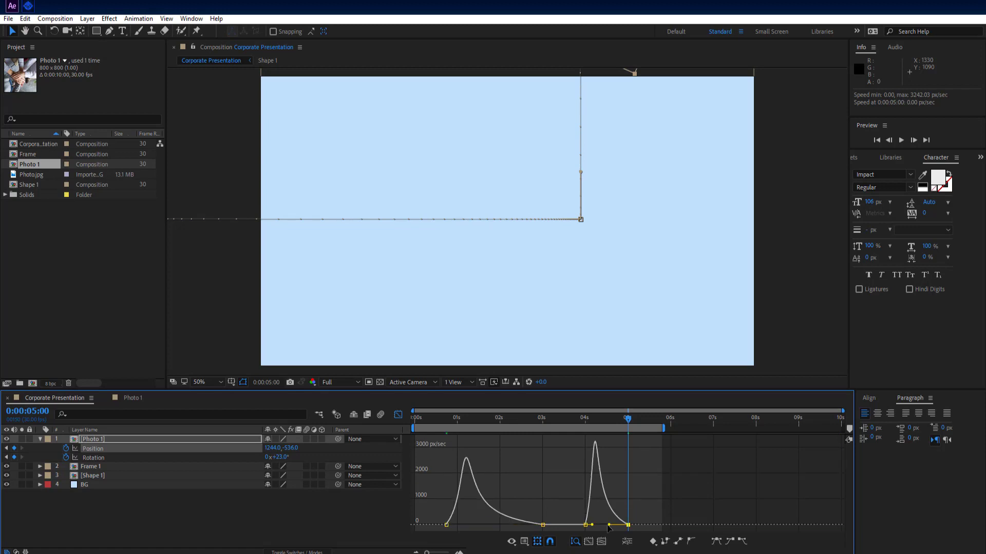
left_click(400, 415)
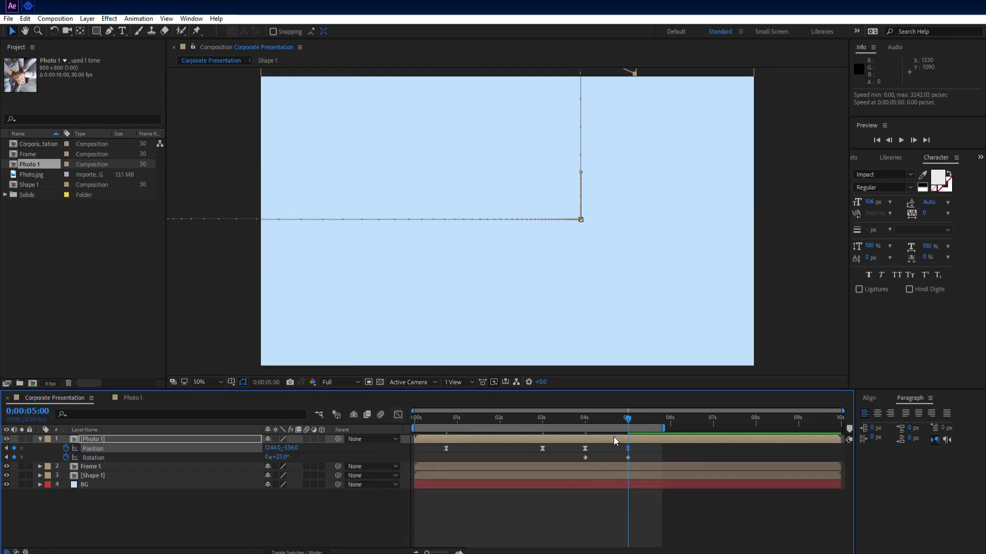
Play the composition from the start to check Photo 1's eased movement
key("space")
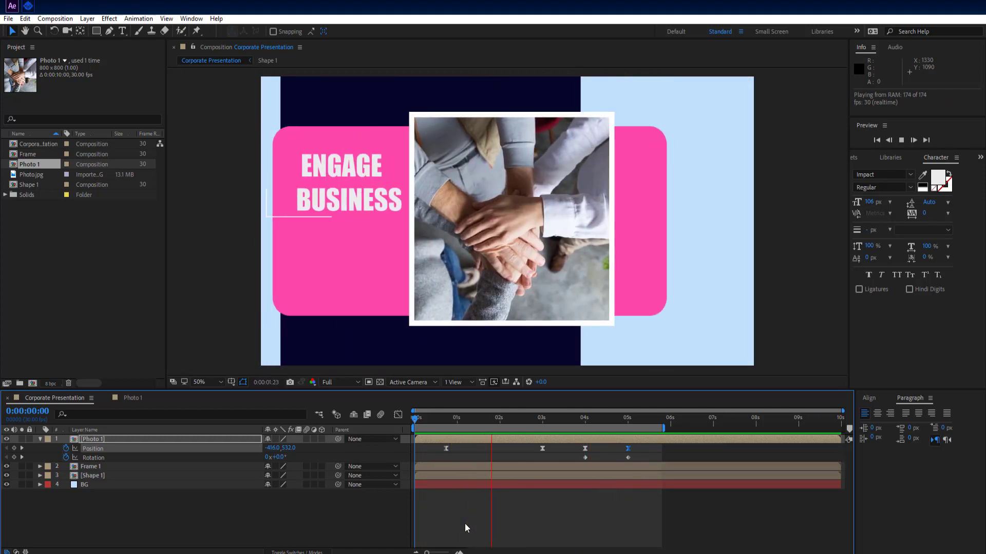
key("space")
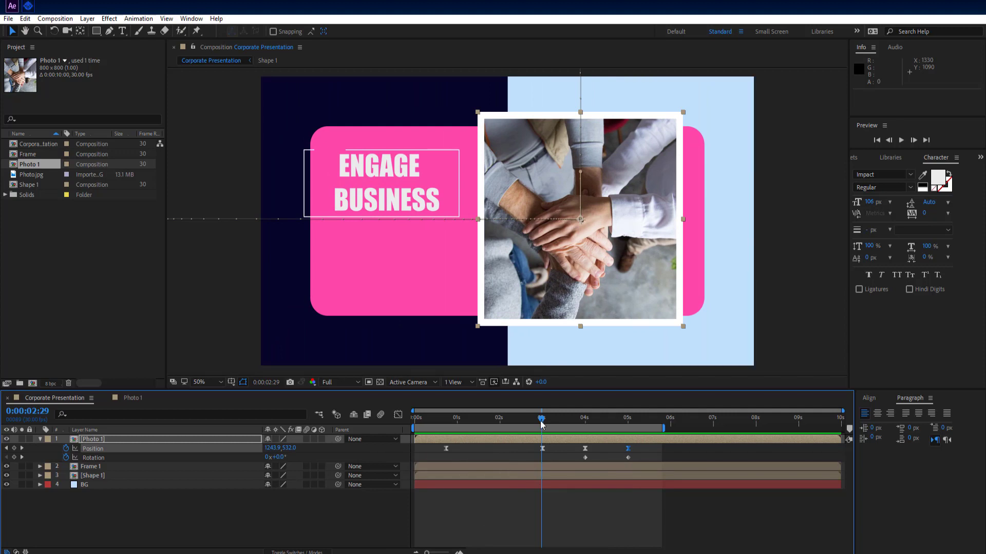
left_click_drag(541, 424, 405, 431)
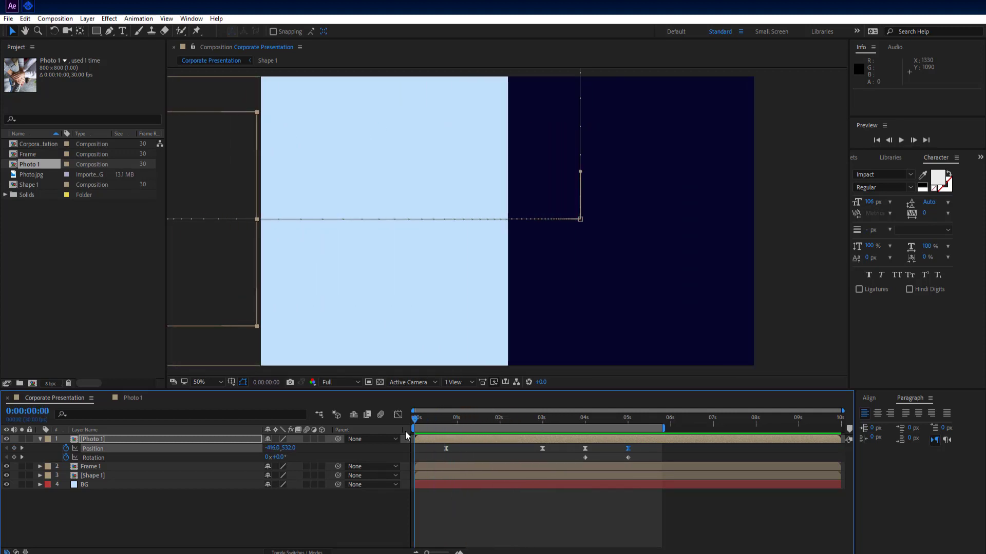
key("space")
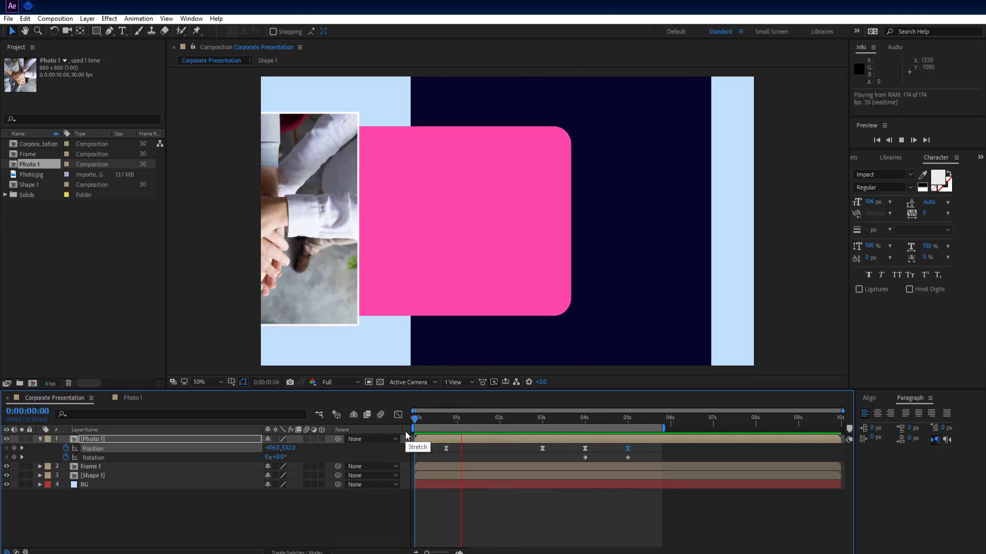
key("space")
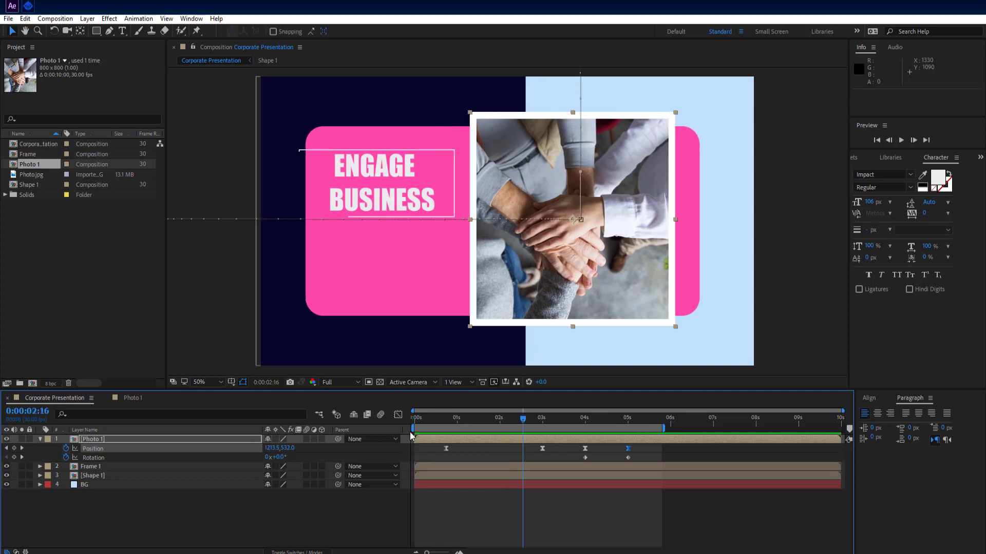
Sharpen Photo 1's slide-in speed curve so it peaks at about 0:00:01:00, with a slightly longer slowdown into 0:00:03:00
left_click_drag(504, 451, 425, 453)
left_click(398, 415)
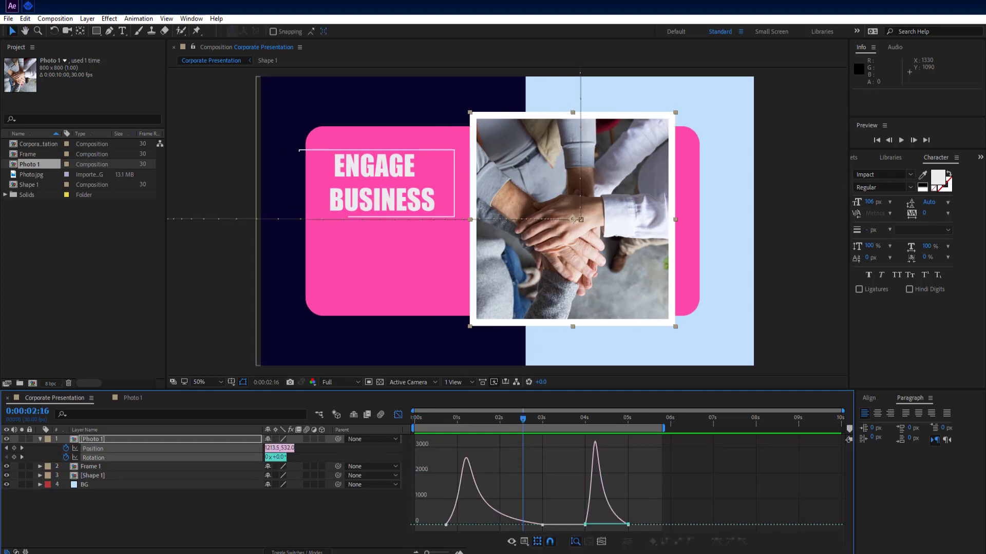
left_click(452, 526)
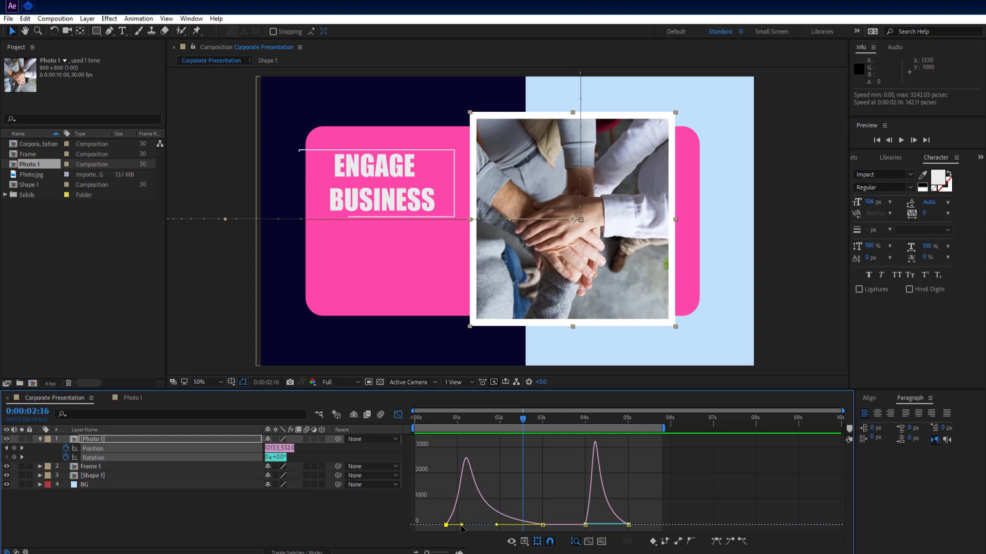
left_click_drag(459, 525, 455, 525)
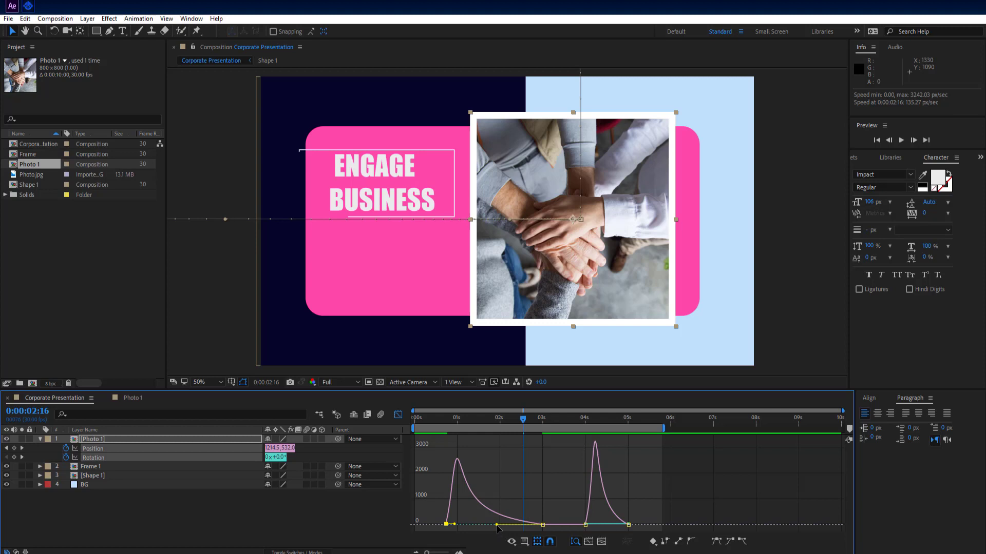
left_click_drag(496, 525, 497, 527)
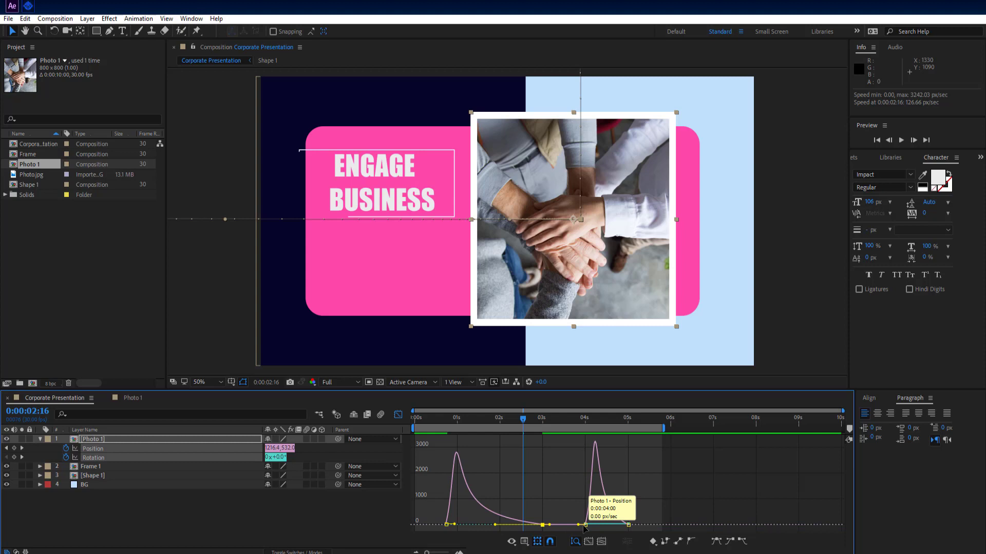
Soften Photo 1's exit speed curve by slightly shortening the easing into the 0:00:05:00 Position keyframe
left_click(586, 525)
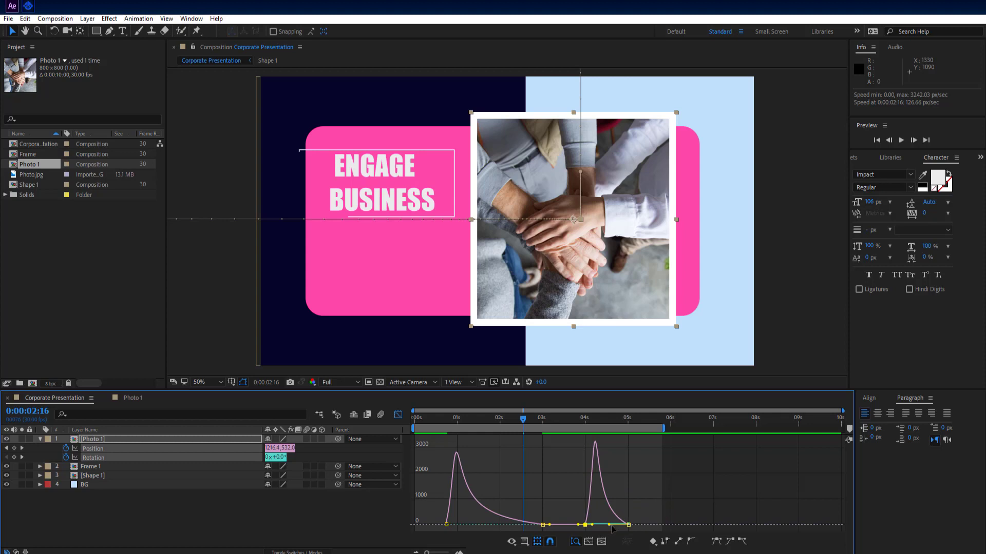
left_click_drag(611, 526, 613, 526)
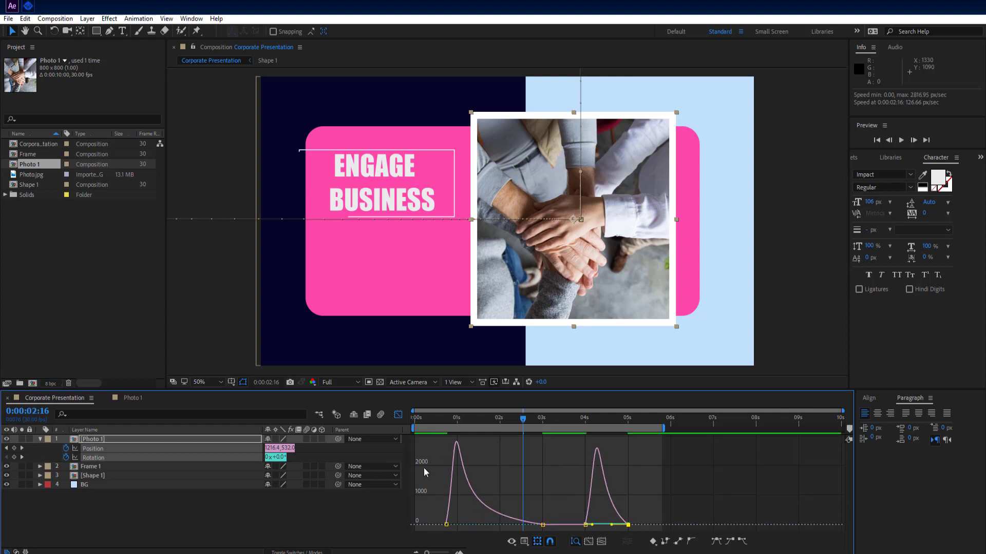
left_click(399, 415)
Replay the composition from 0:00:00:00 to check the refined slide-in and exit of Photo 1
left_click_drag(521, 422, 337, 418)
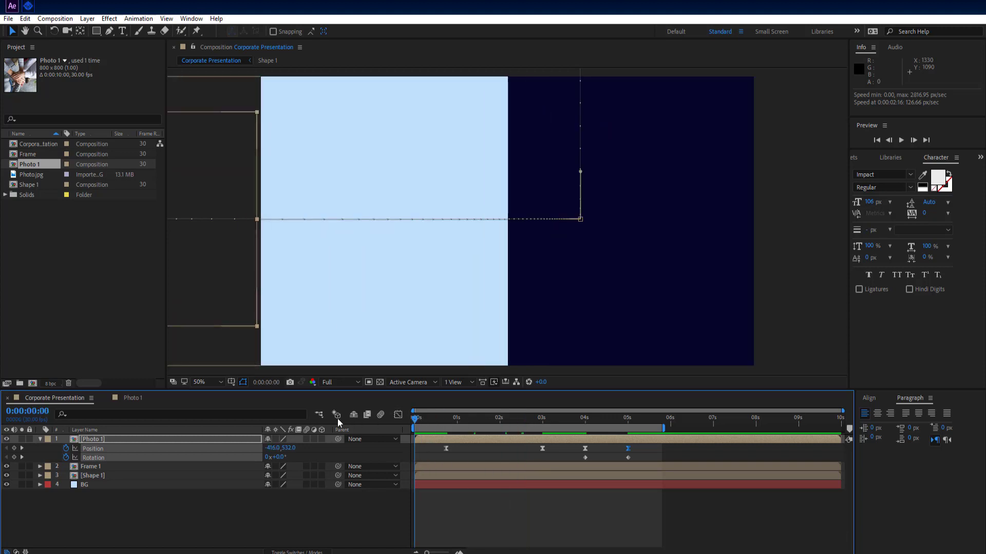
key("space")
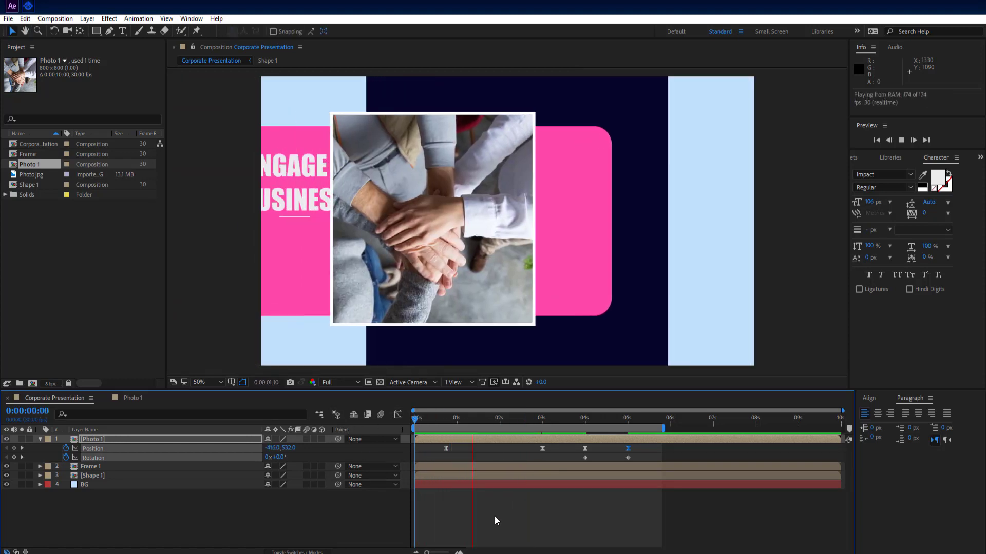
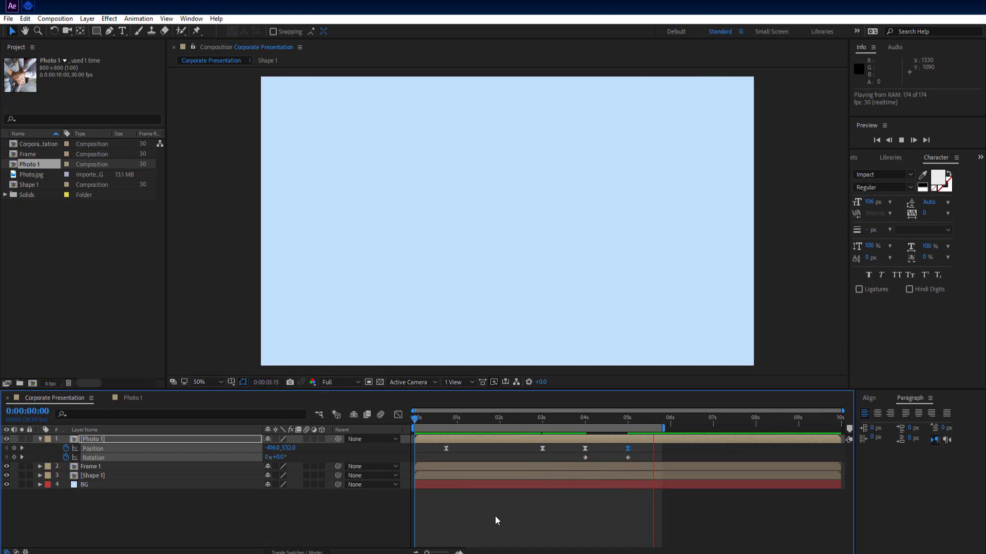
key("space")
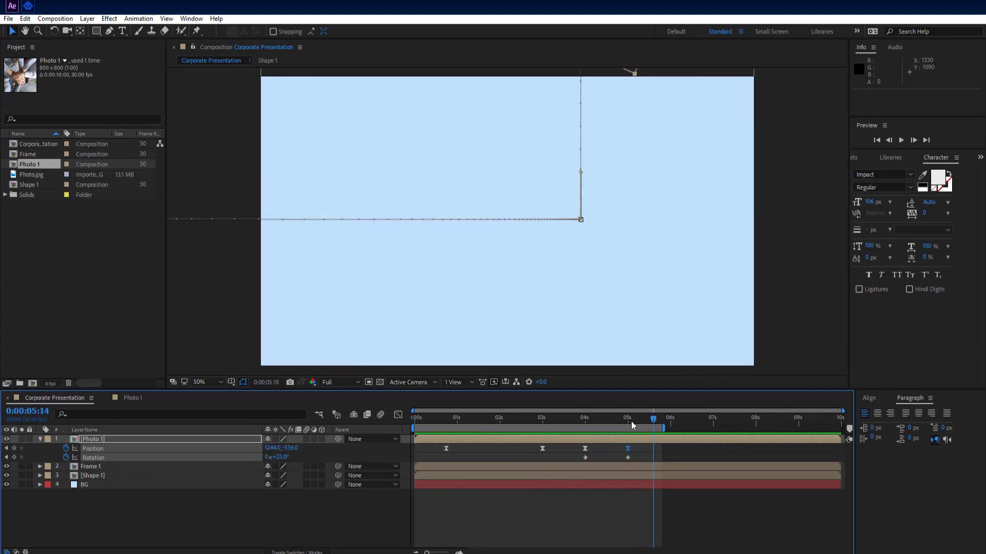
left_click_drag(631, 421, 563, 431)
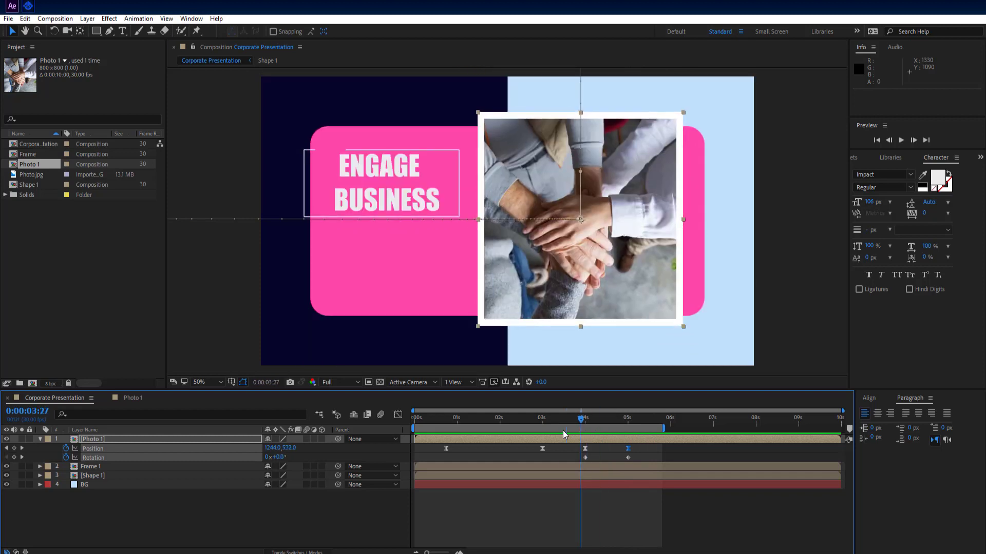
Pre-compose the Photo 1, Frame 1 and Shape 1 layers into a new composition named 1st, moving all attributes into it
left_click(40, 439)
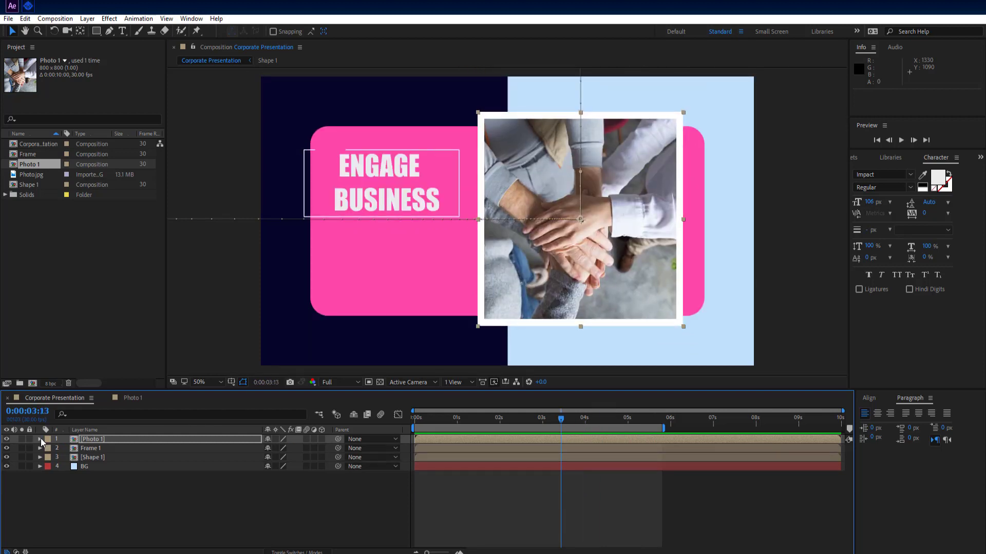
left_click(112, 459, "shift")
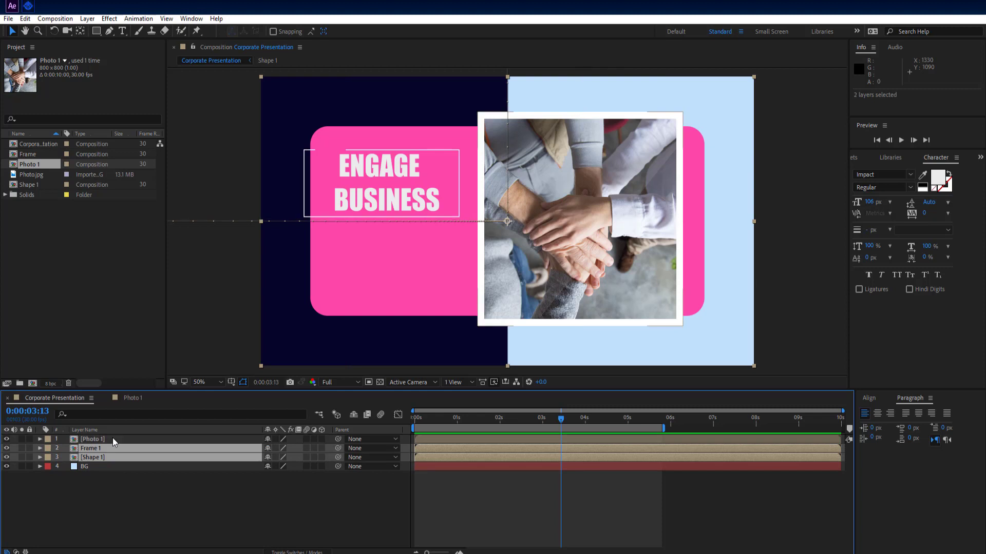
right_click(112, 438)
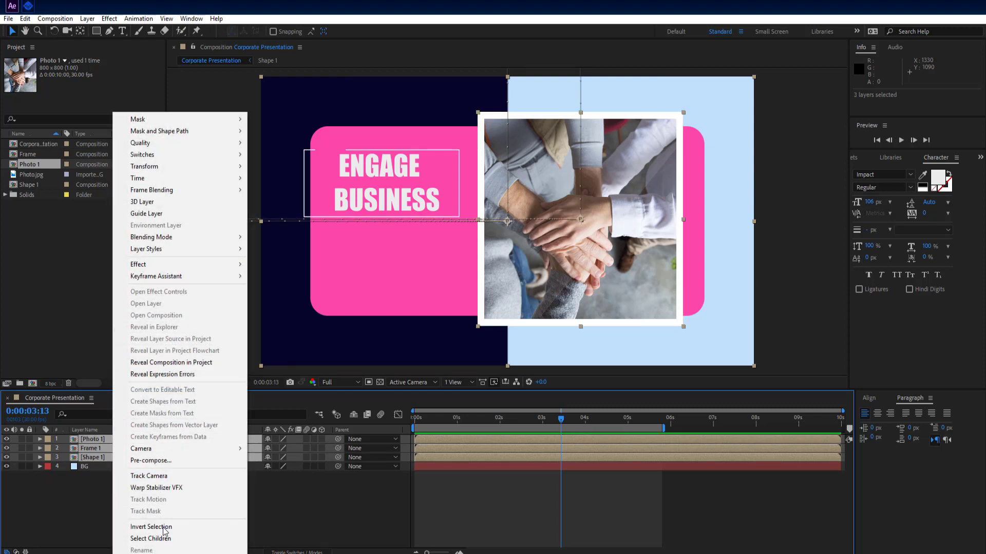
left_click(159, 461)
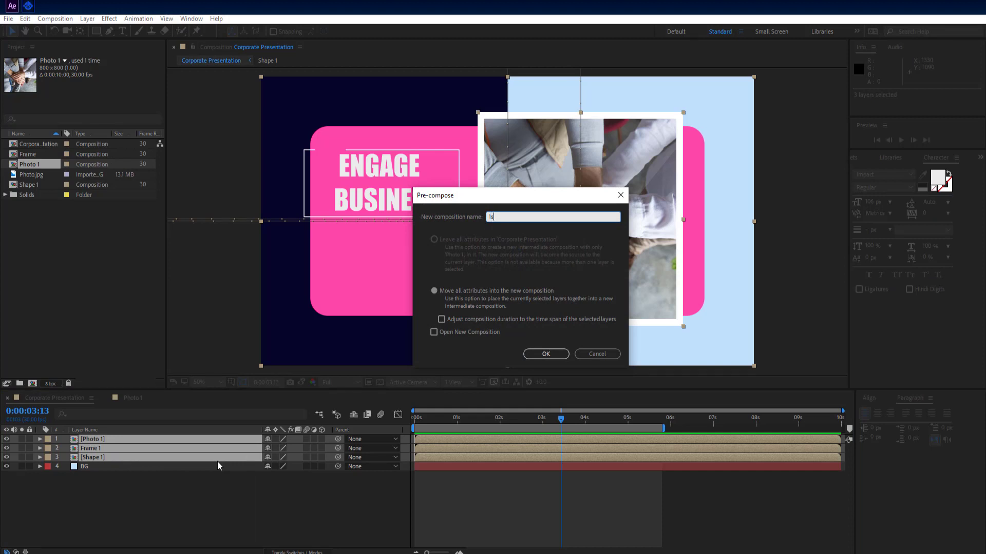
type("1st")
left_click(546, 355)
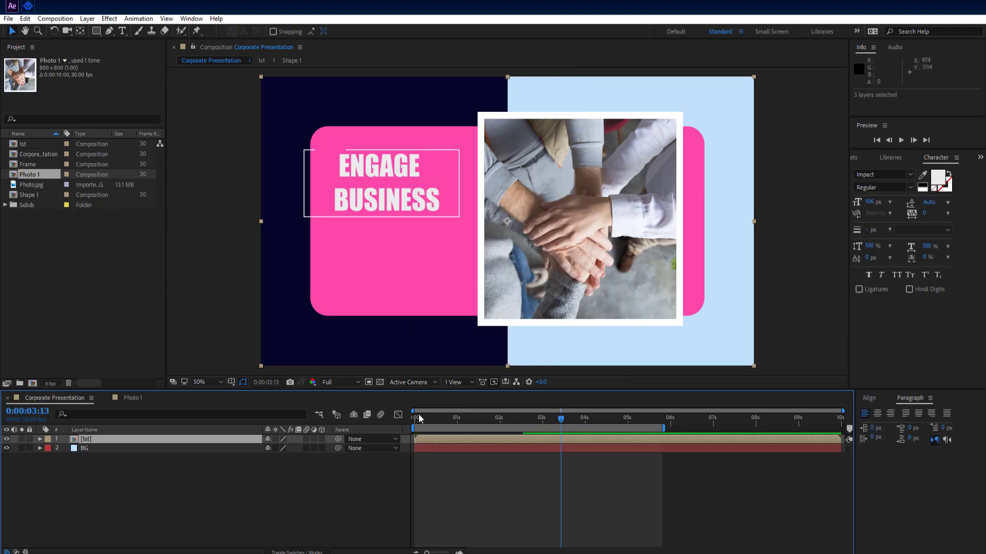
Duplicate the 1st layer and rename the upper copy 2nd
left_click(134, 436)
key("ctrl+d")
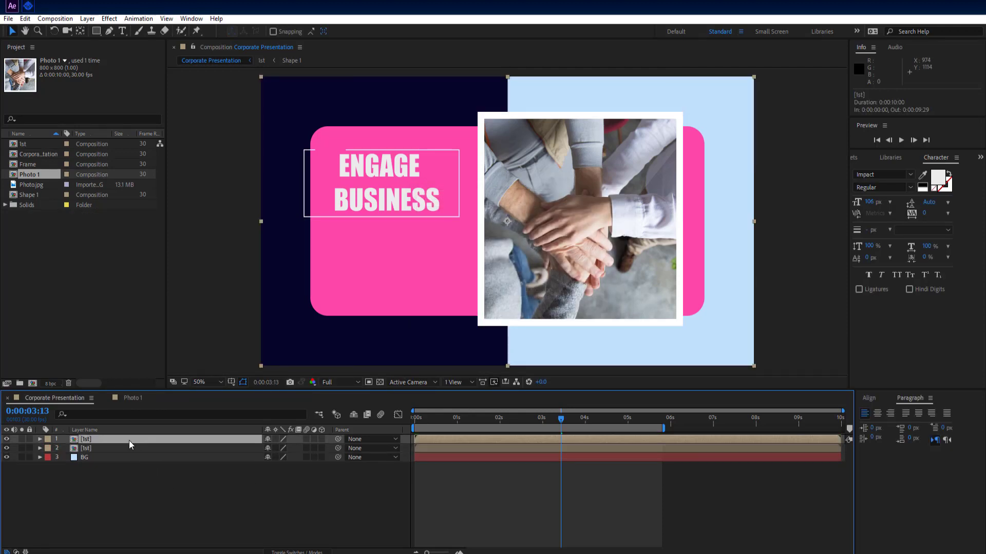
right_click(128, 438)
left_click(186, 551)
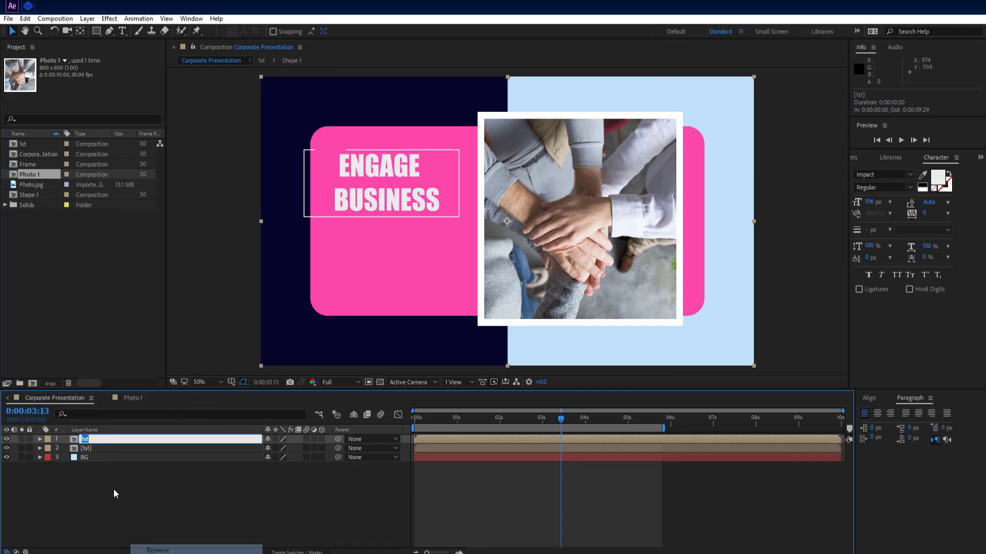
key("Delete")
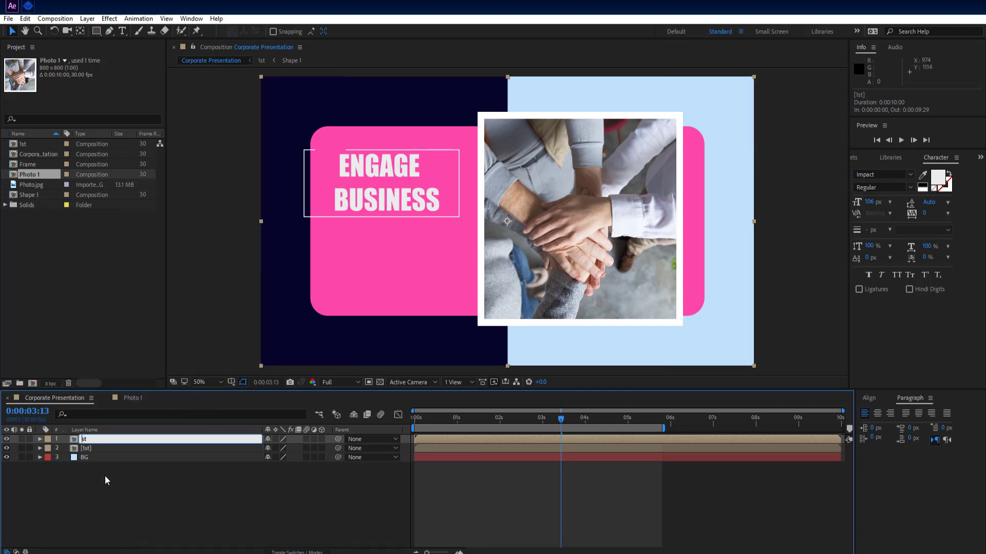
type("2")
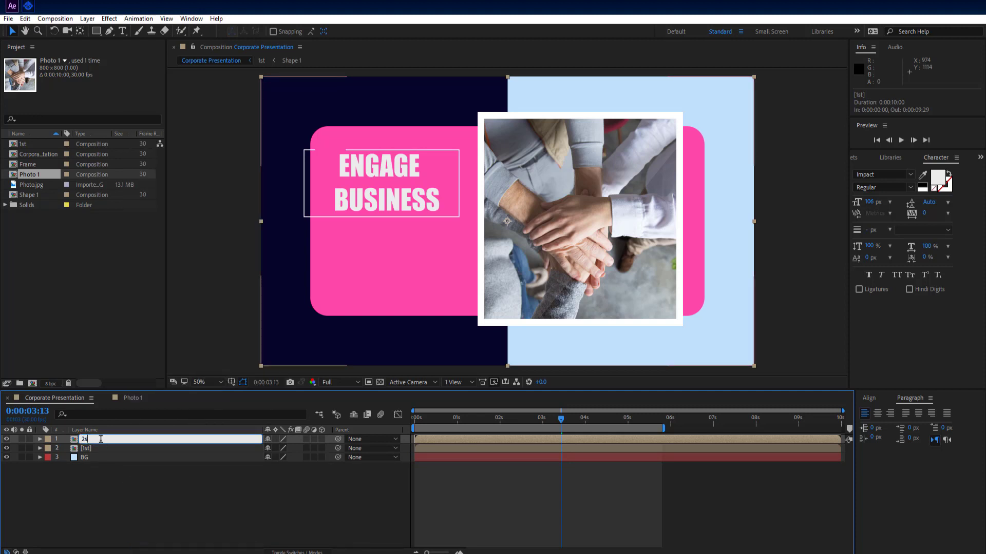
type("nd")
left_click(127, 494)
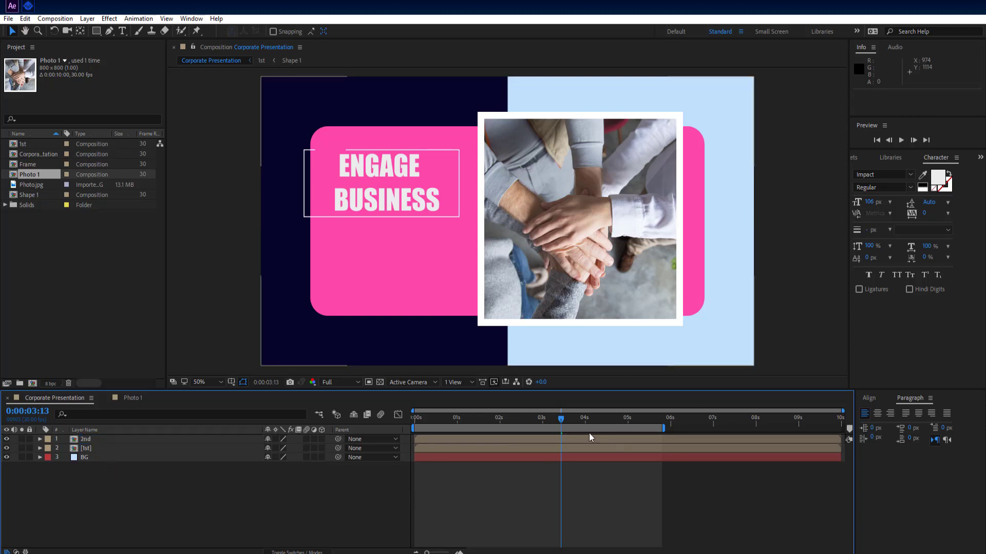
Extend the work area to the composition's full 10 seconds and shift the 2nd layer to start at 0:00:04:00
mouse_move(579, 424)
left_mouse_down()
mouse_move(611, 431)
mouse_move(588, 423)
left_mouse_up()
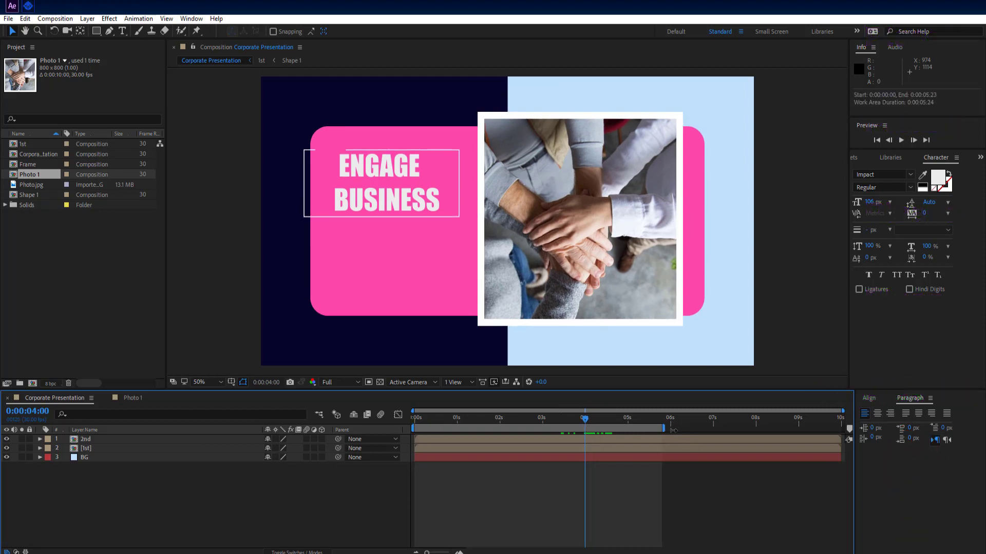
left_click_drag(662, 429, 842, 429)
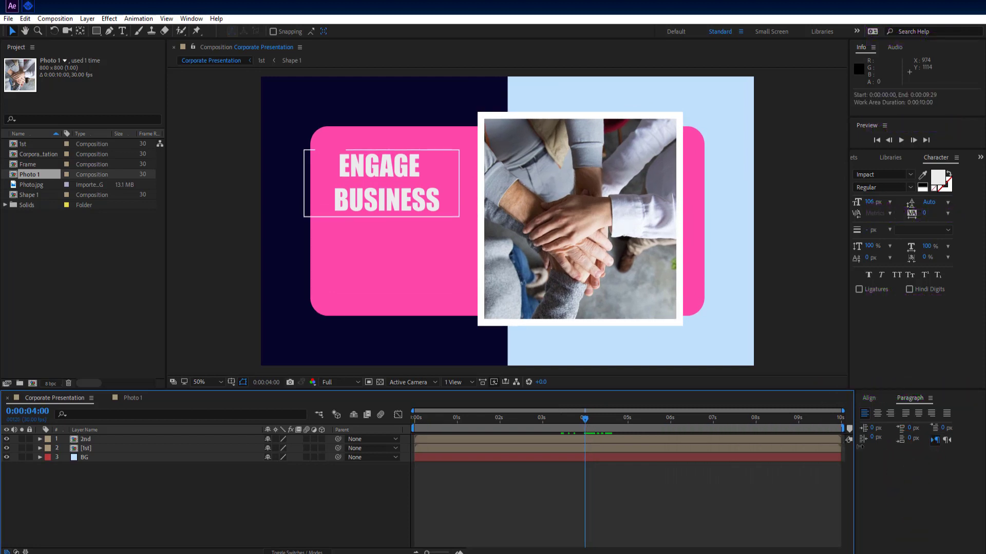
left_click(551, 440)
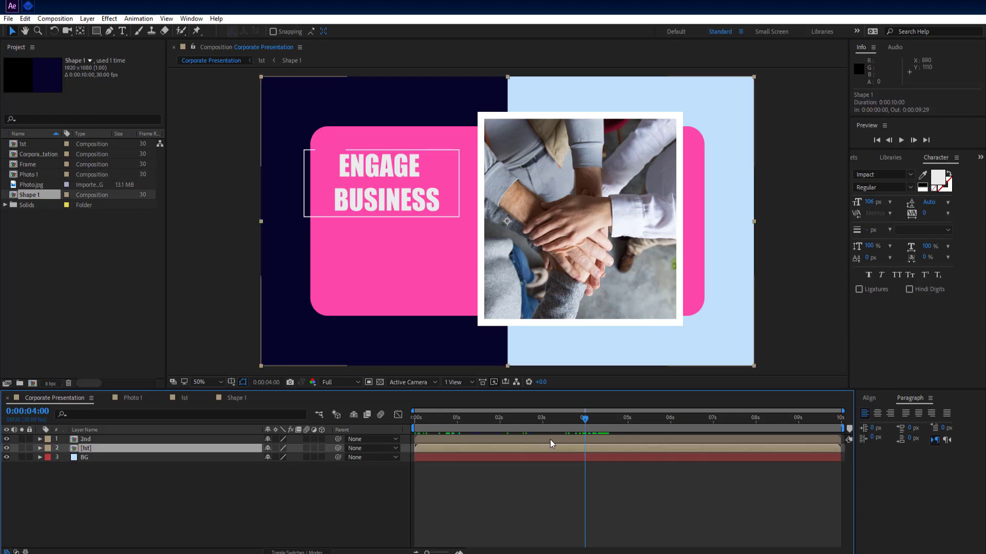
left_click_drag(550, 442, 720, 471)
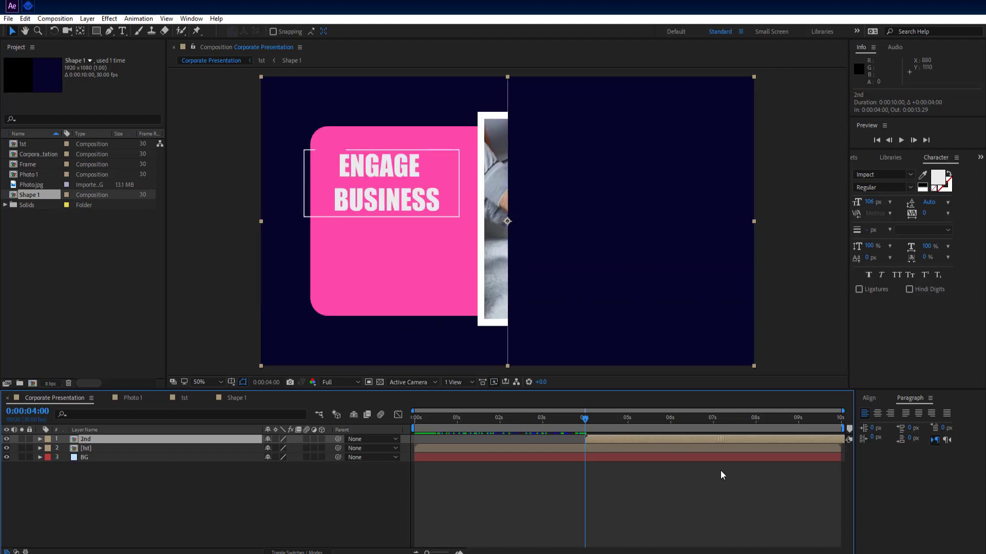
left_click(241, 476)
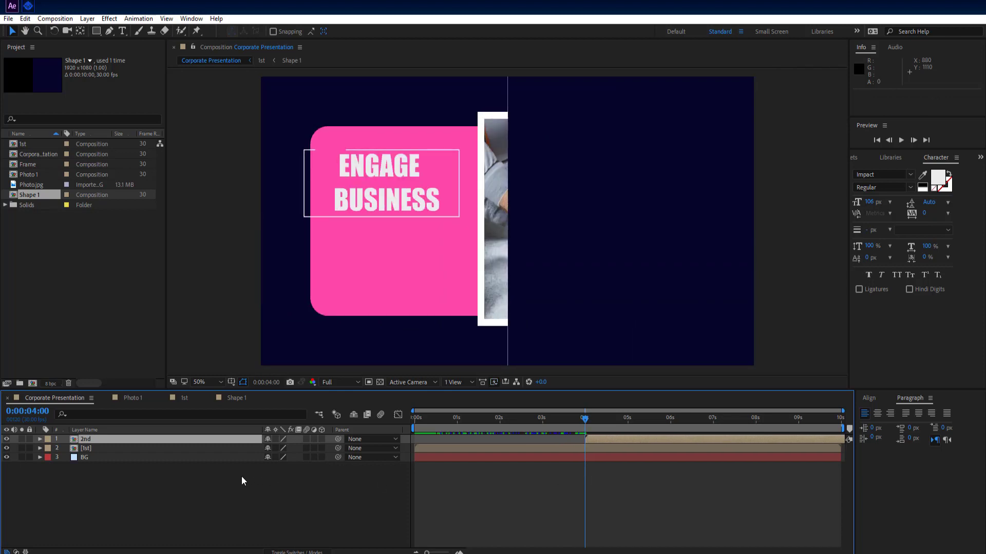
In the Shape 1 composition nested inside 1st, set Shape Layer 1's Position keyframe at 0:00:00:00 to 1921, 540 and return to Corporate Presentation
left_click(170, 439)
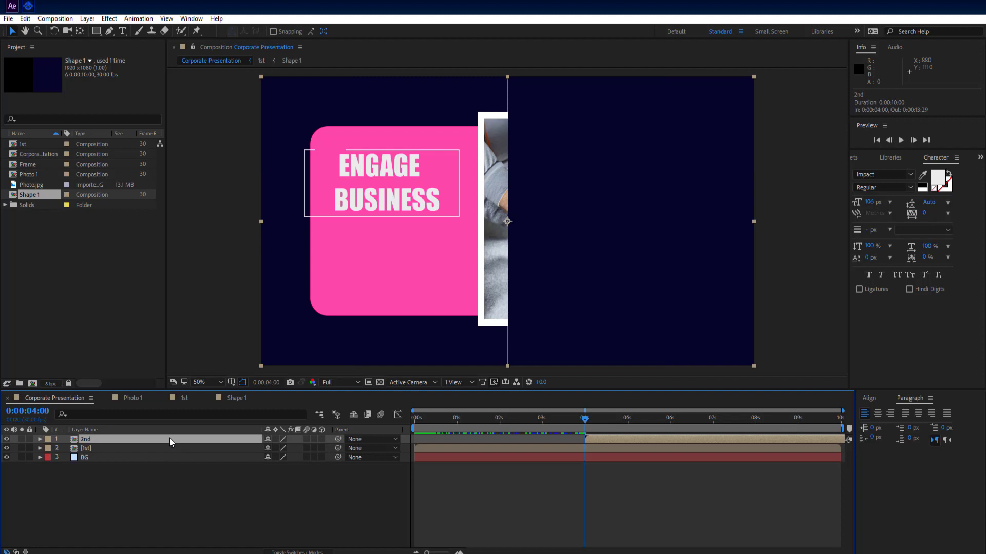
double_click(167, 449)
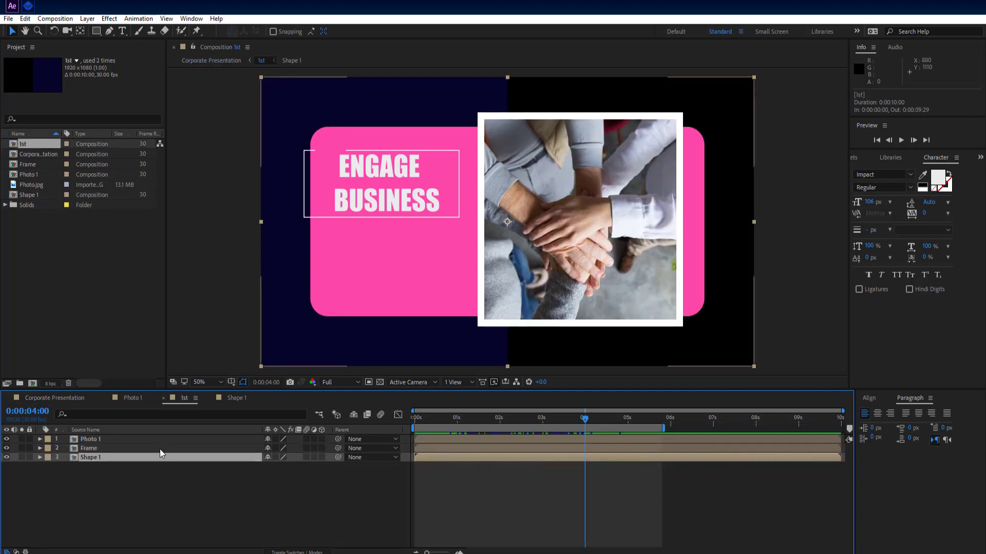
double_click(153, 456)
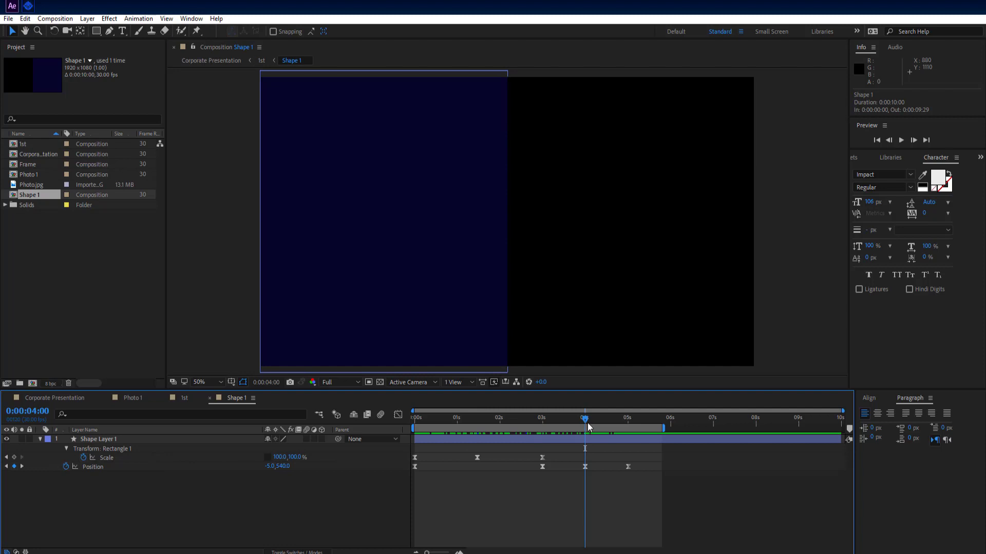
left_click_drag(589, 427, 390, 421)
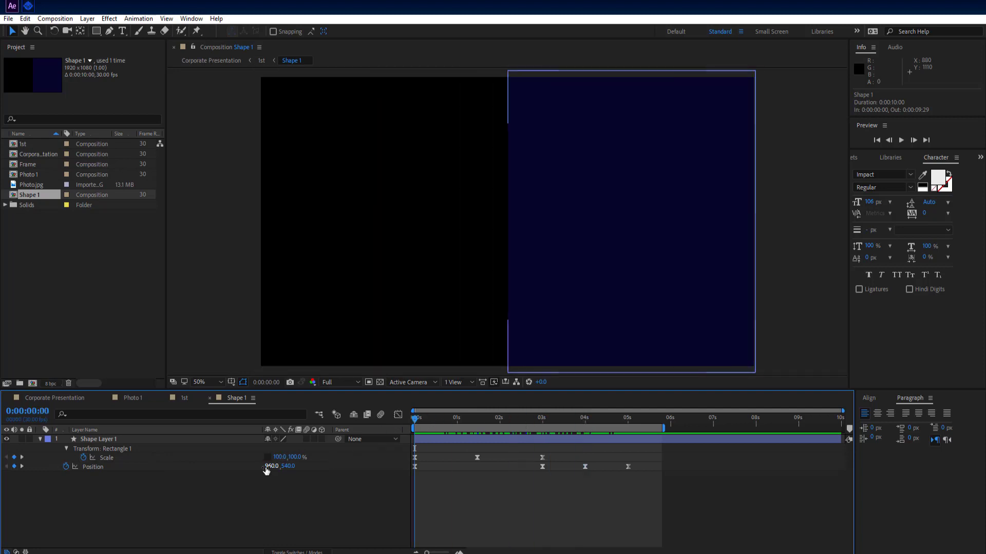
left_click_drag(271, 466, 762, 471)
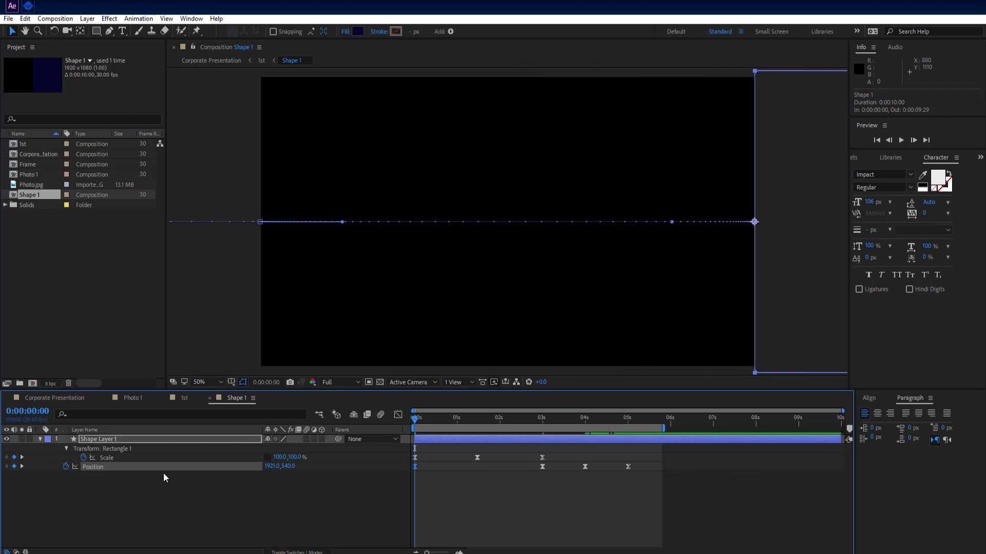
left_click(56, 399)
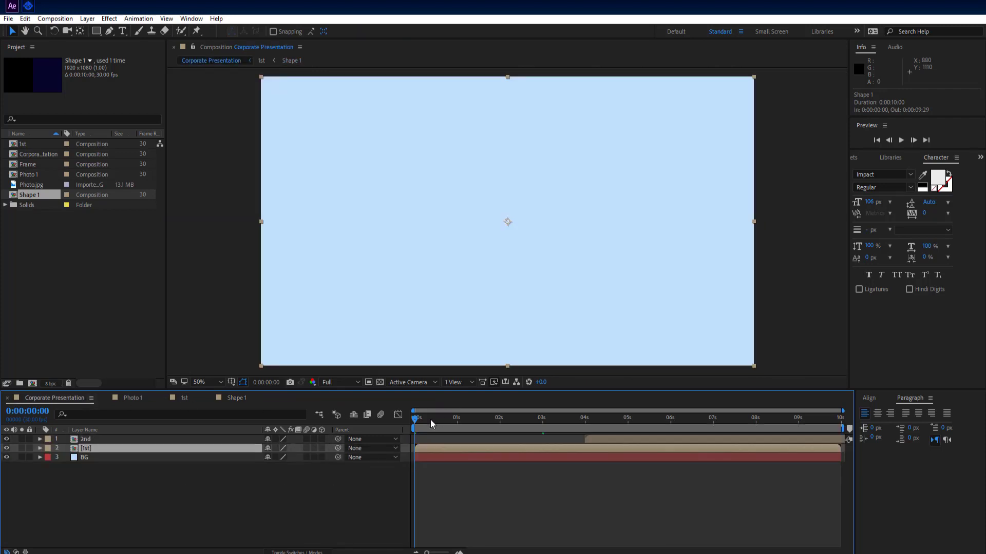
Check the transition between scenes up to 0:00:05:29 and flip the 2nd layer horizontally
left_click_drag(411, 421, 670, 430)
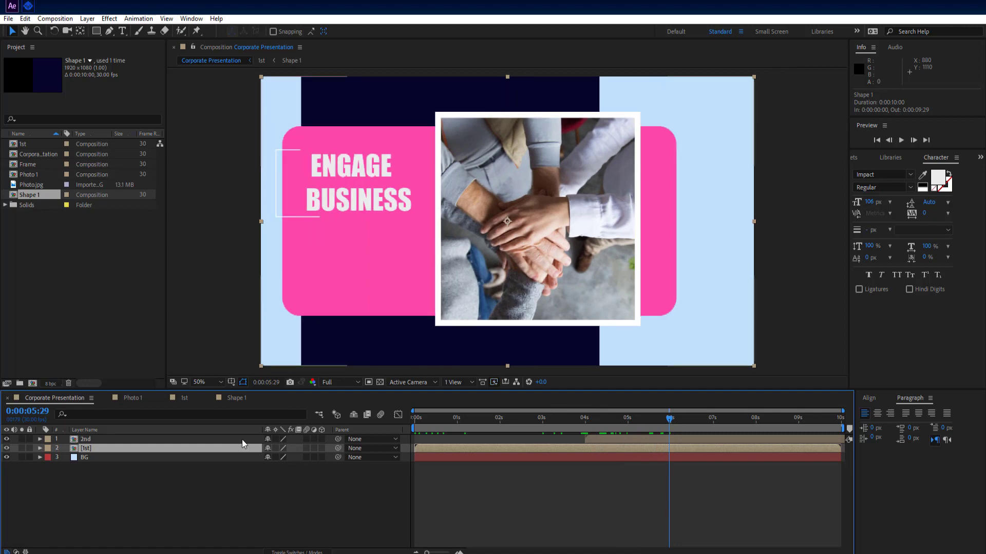
right_click(170, 449)
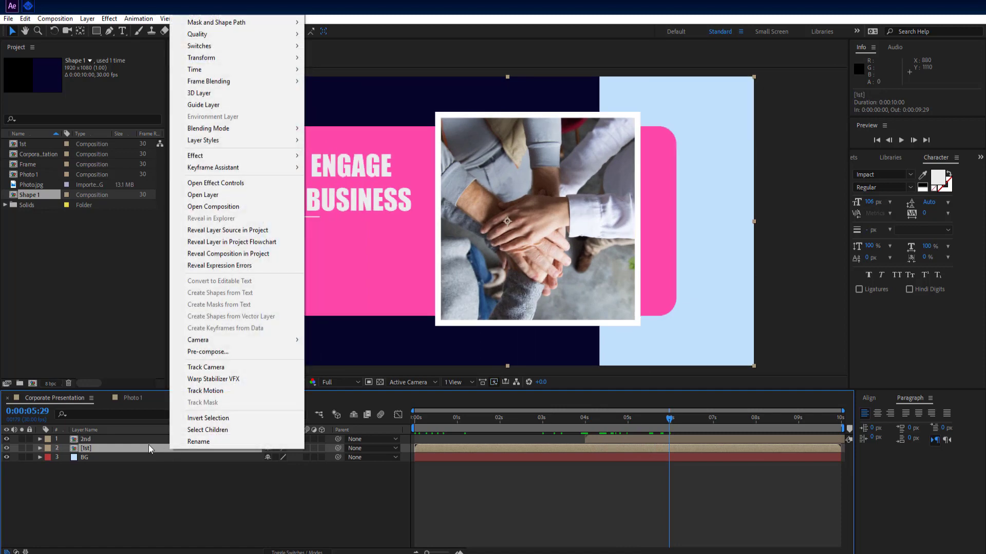
left_click(125, 440)
right_click(125, 440)
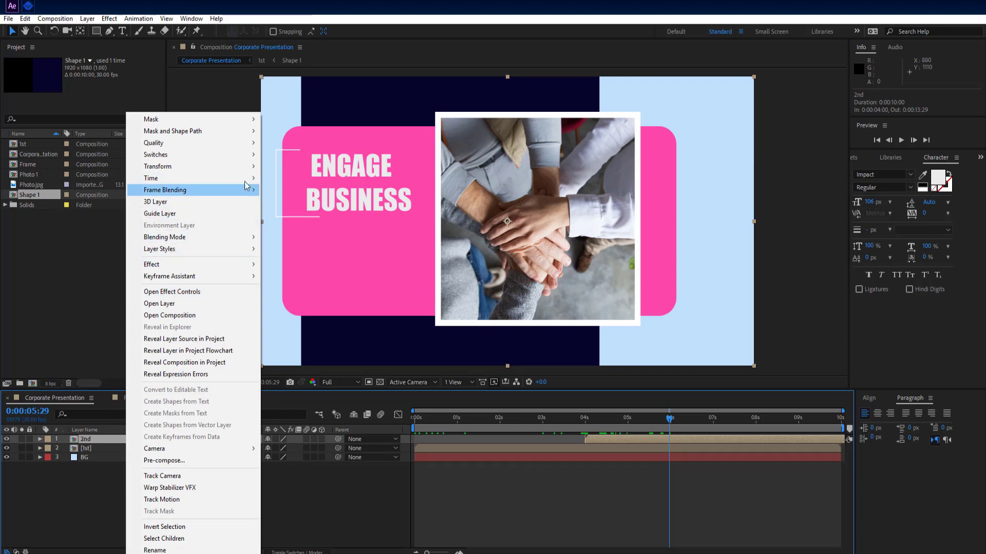
mouse_move(254, 170)
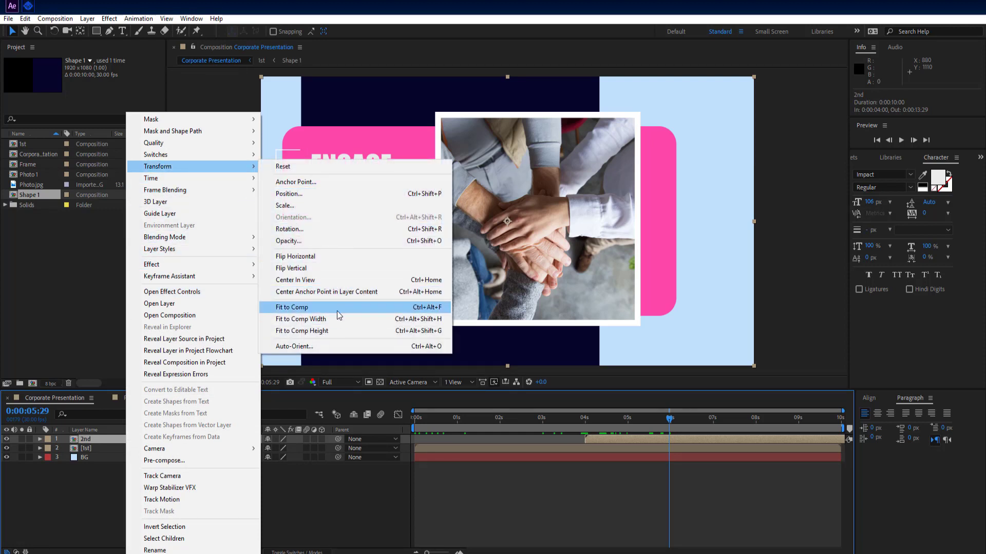
left_click(325, 259)
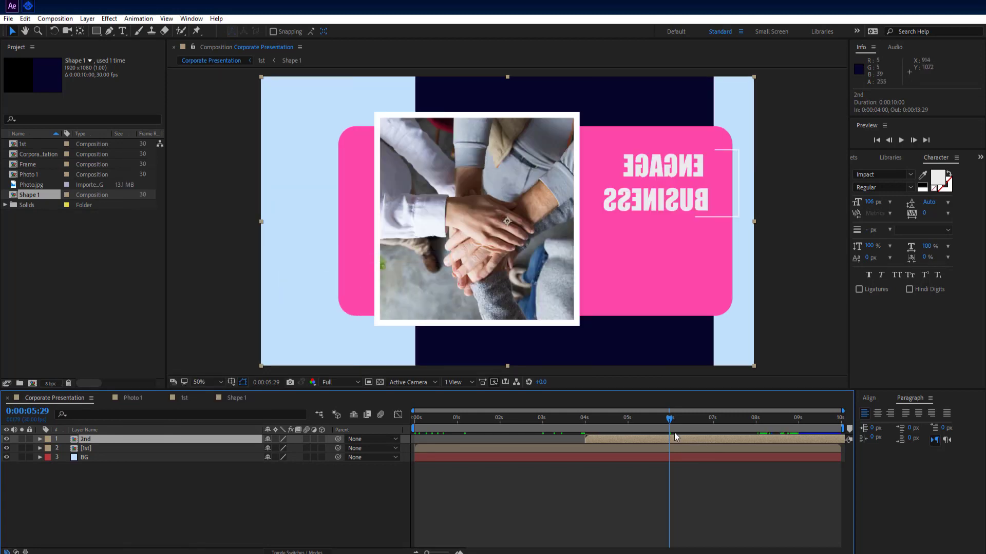
Play back the composition from the start and scrub to 0:00:07:24 to examine the mirrored second scene
key("space")
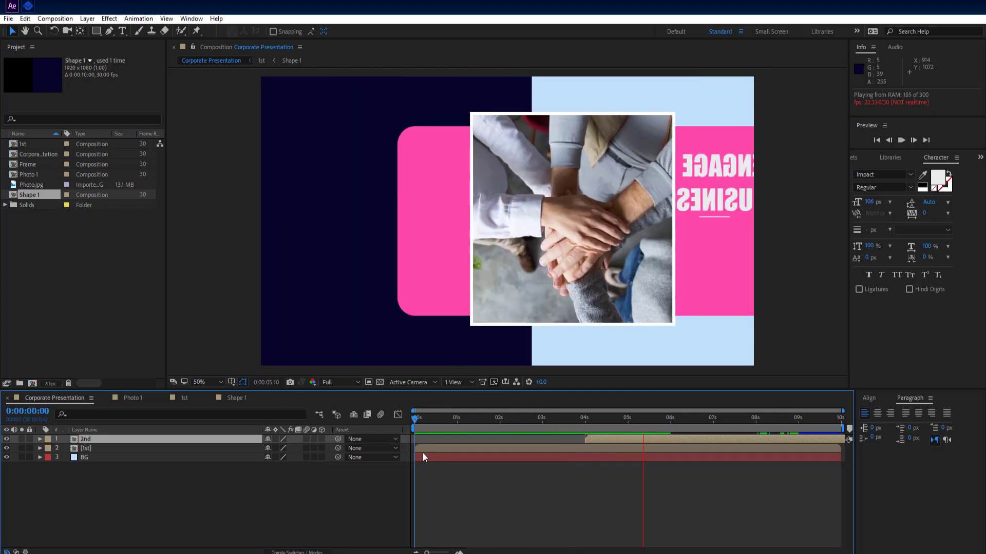
key("space")
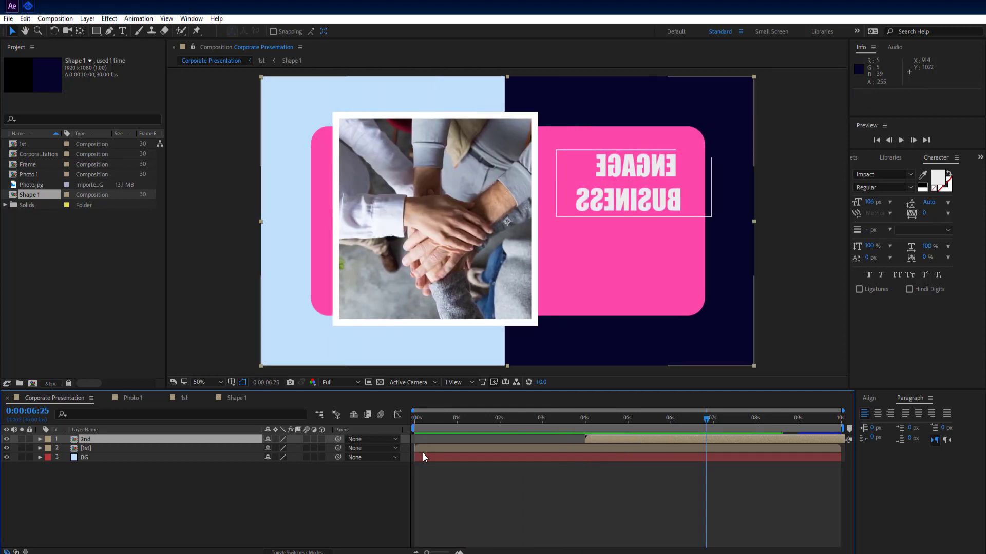
left_click(717, 419)
left_click_drag(719, 419, 747, 419)
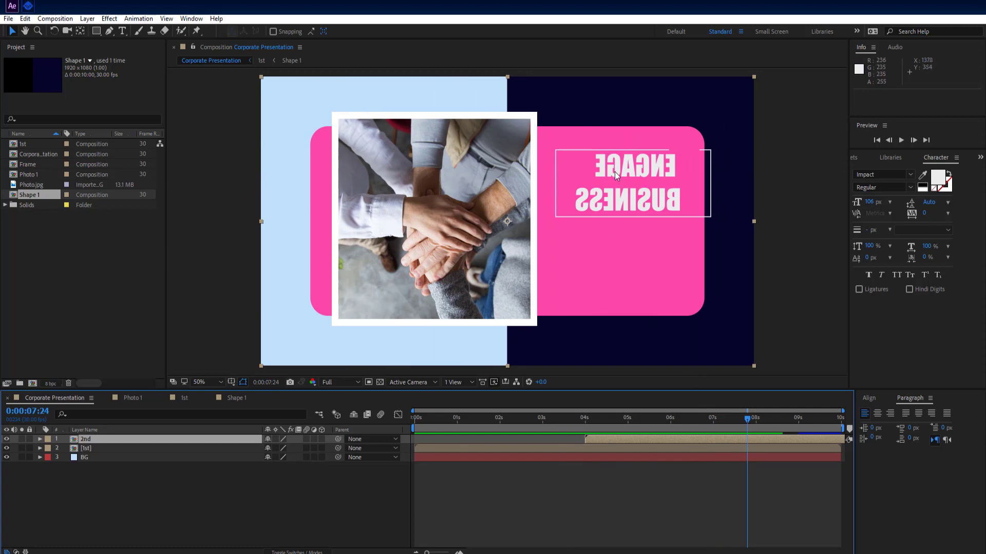